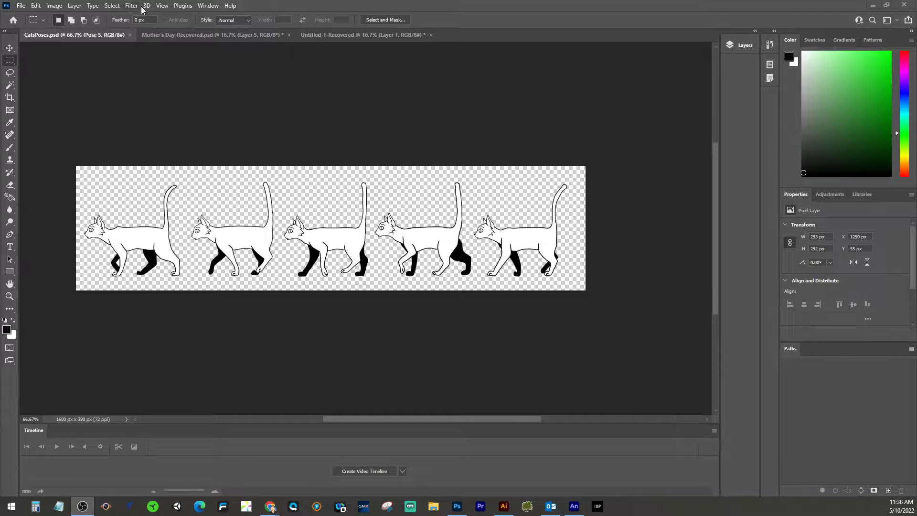
Show the Layers panel, then test-delete layers Pose 1–5 and undo the deletion.
click(208, 6)
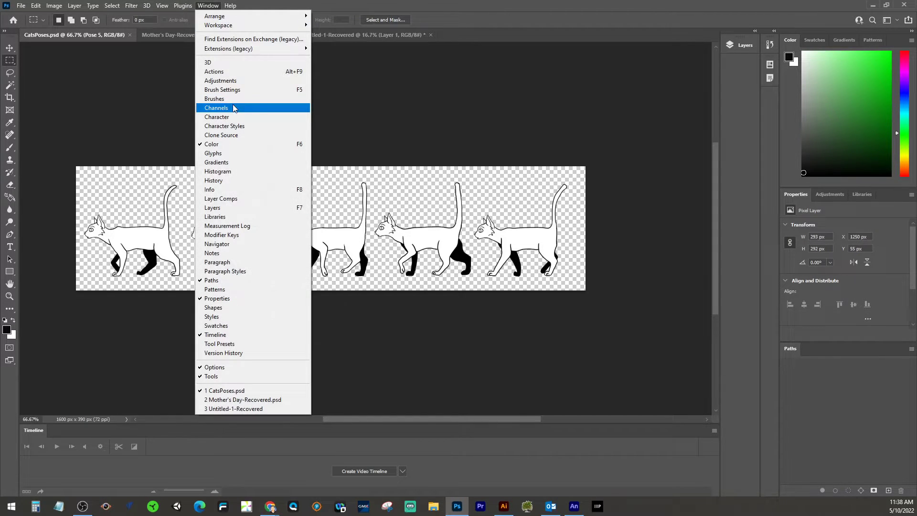
click(261, 207)
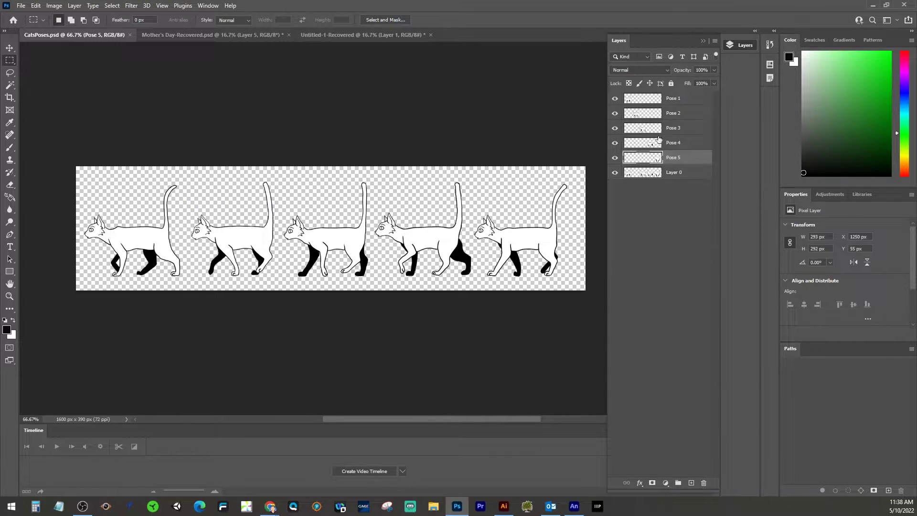
click(671, 101)
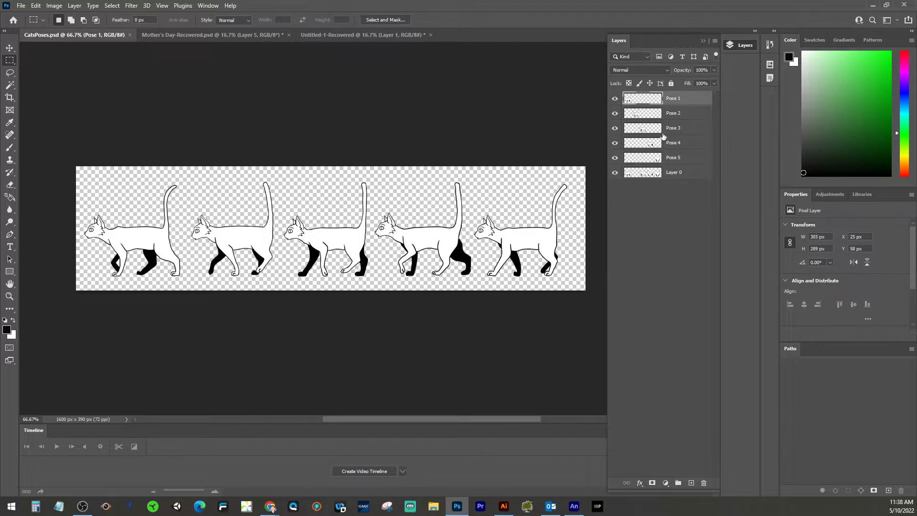
shift+click(670, 158)
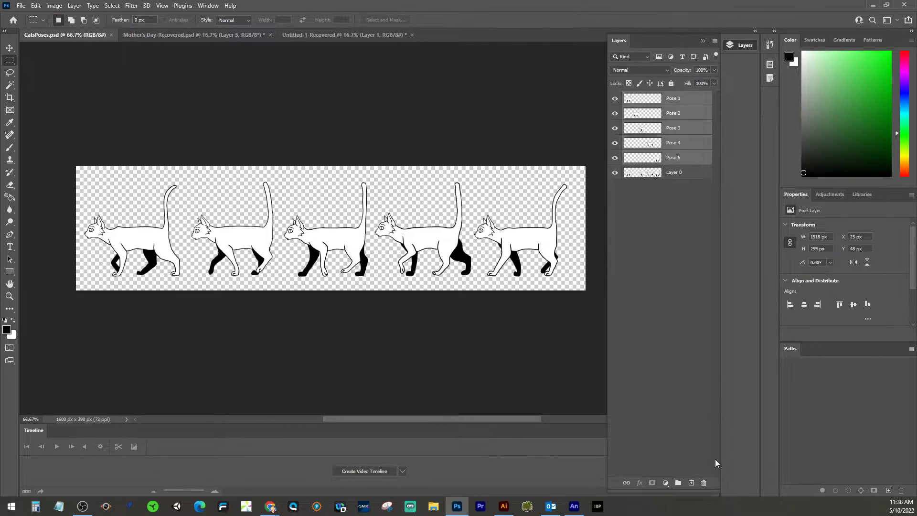
click(705, 483)
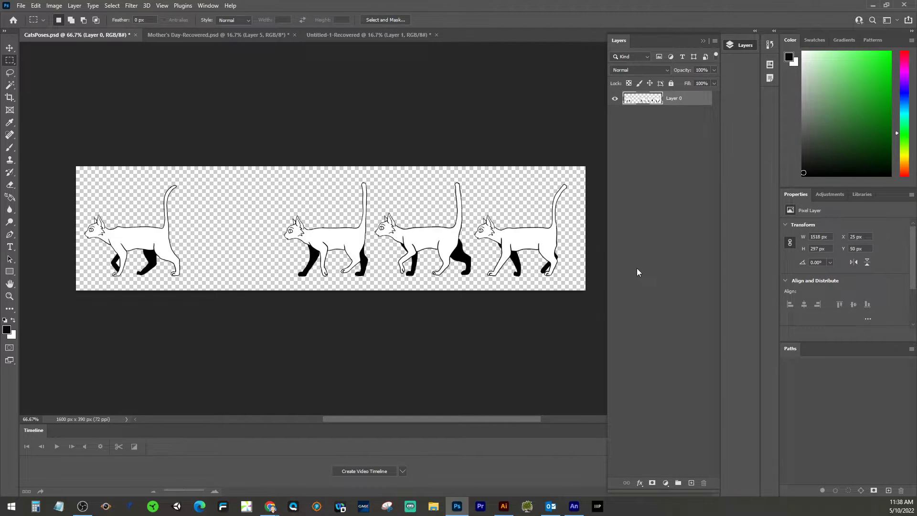
key(ctrl+z)
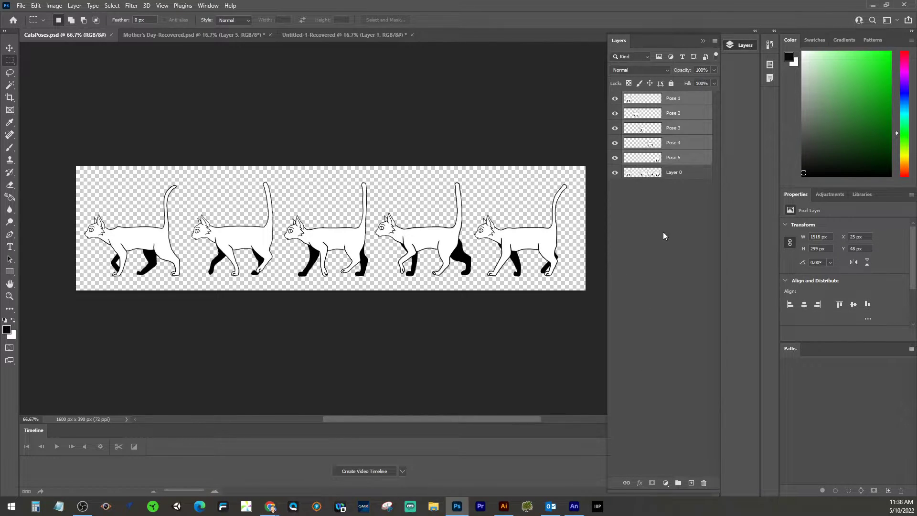
Hide layers Pose 1–5, keeping Layer 0 visible and active.
click(682, 193)
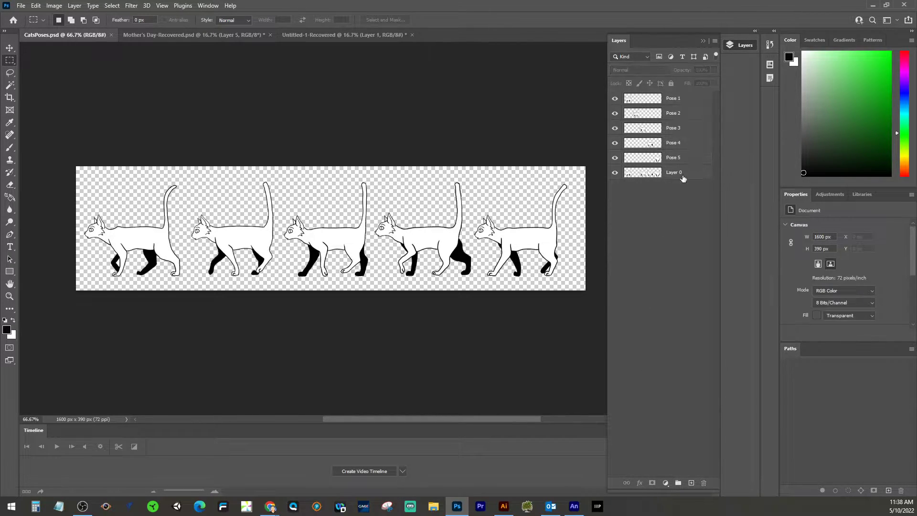
click(649, 103)
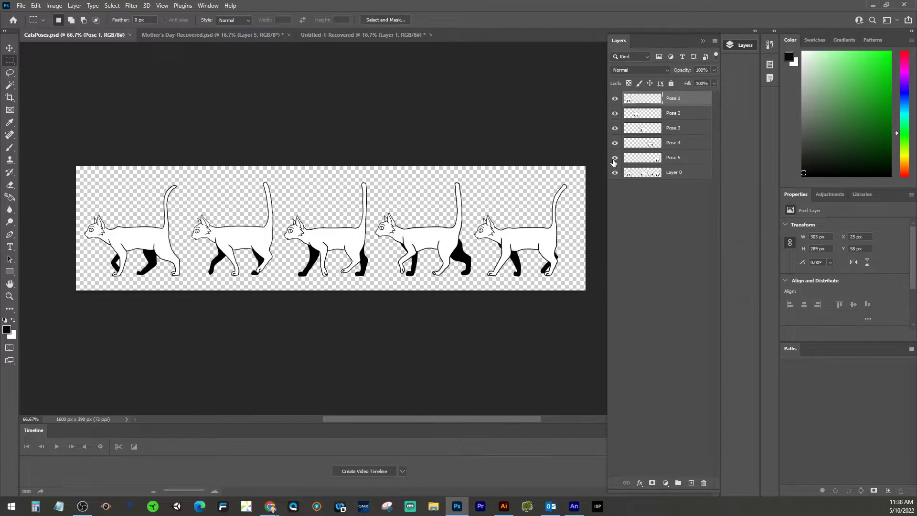
drag(613, 152, 614, 102)
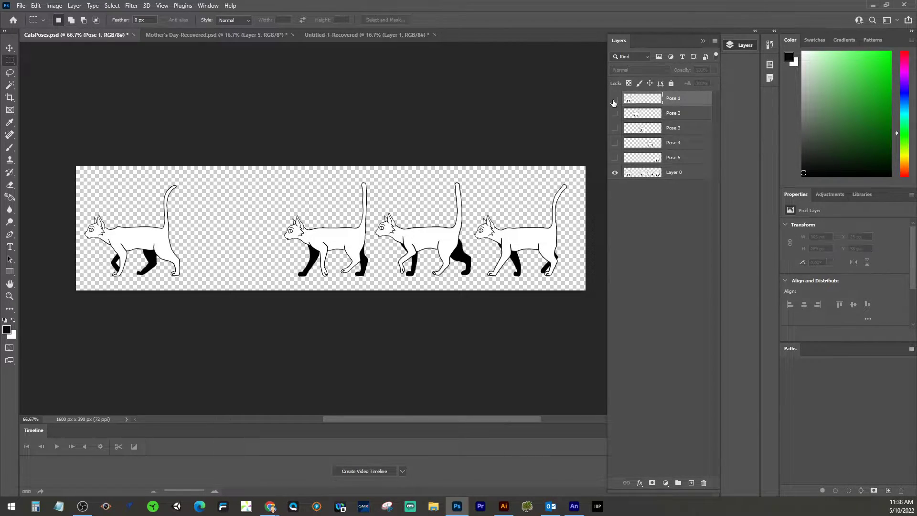
click(615, 172)
drag(615, 158, 613, 100)
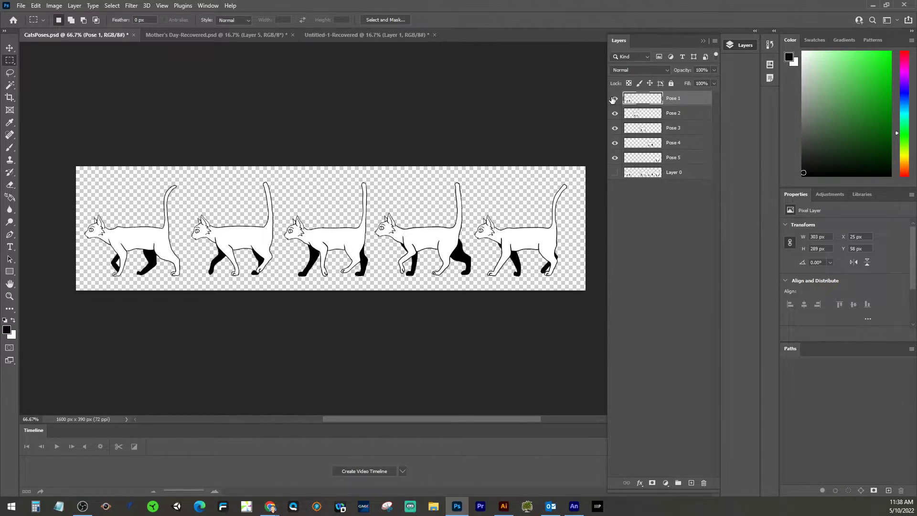
click(614, 100)
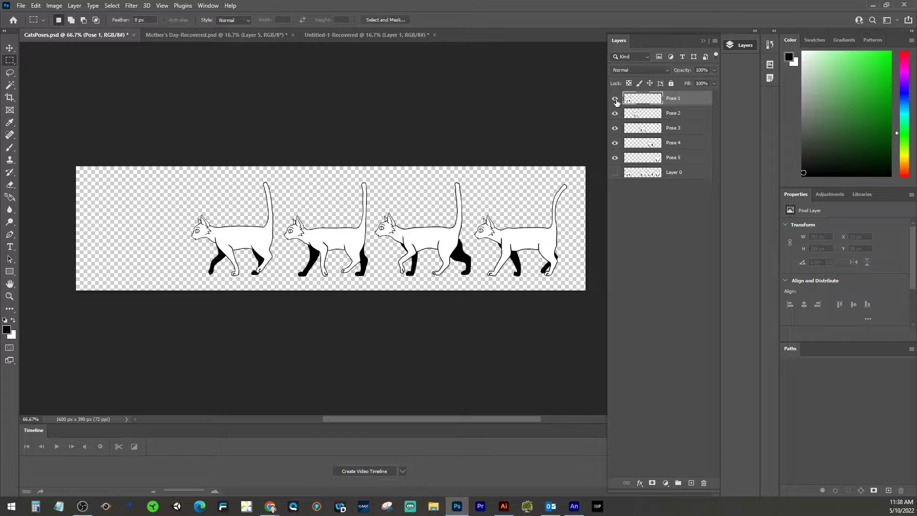
click(616, 100)
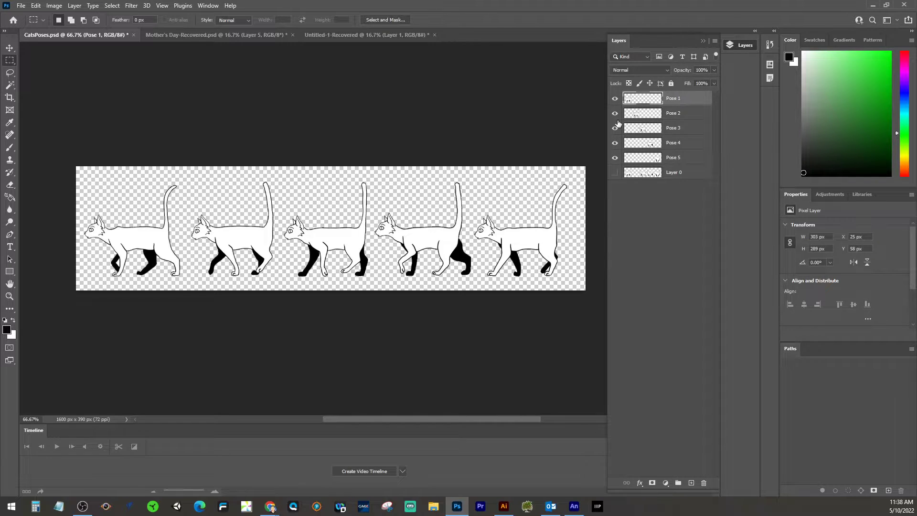
drag(615, 157, 614, 114)
click(616, 172)
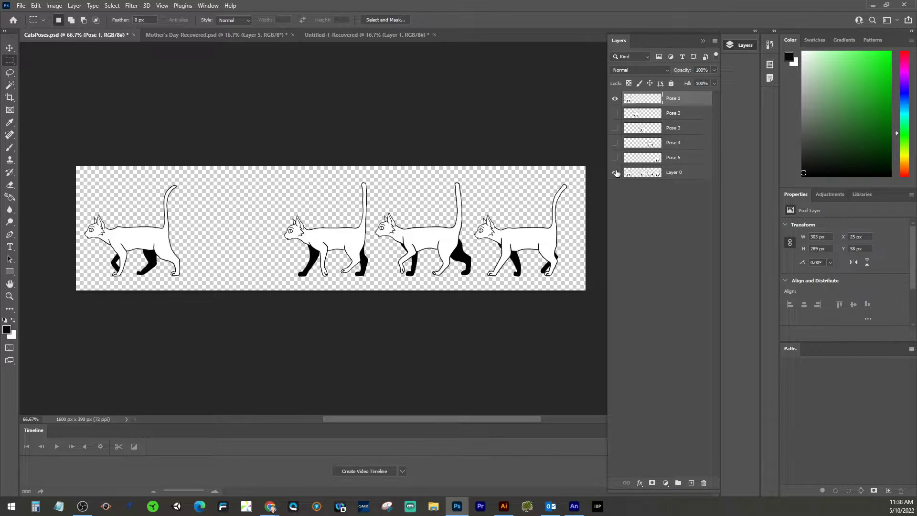
click(614, 98)
click(615, 172)
click(635, 174)
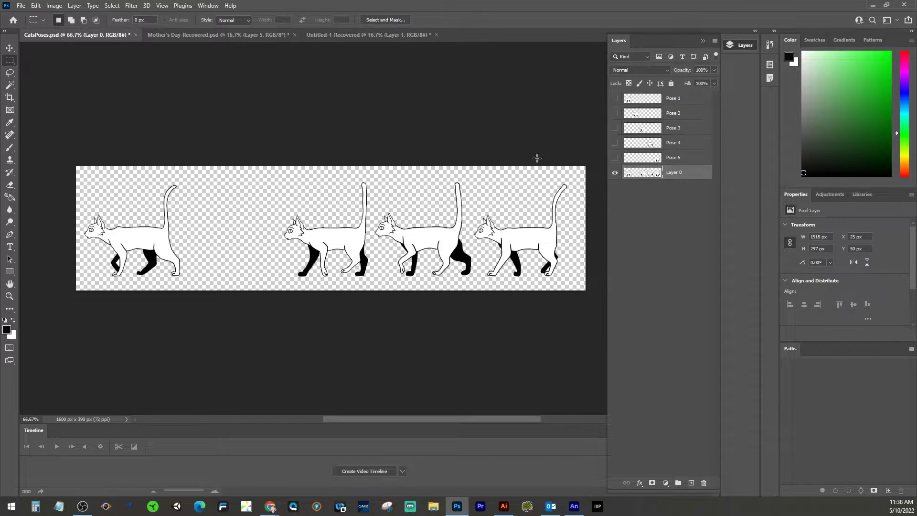
click(21, 6)
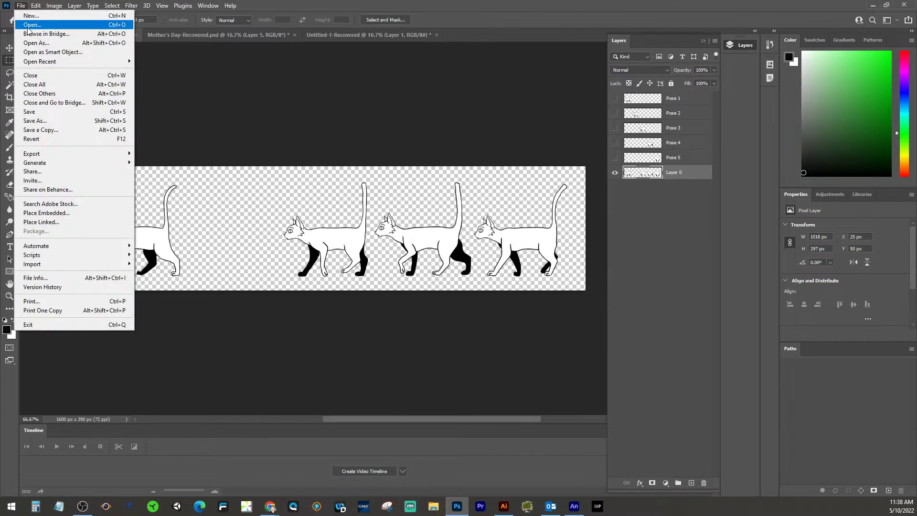
click(30, 25)
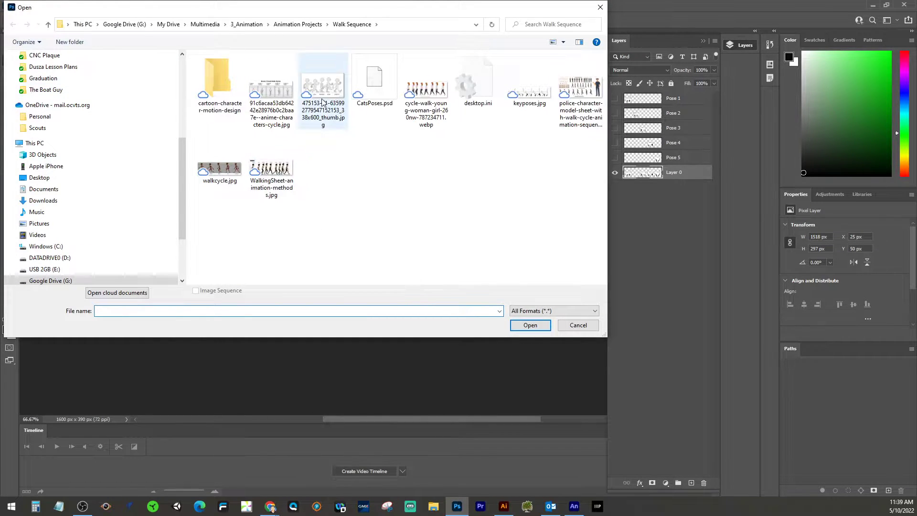
click(324, 128)
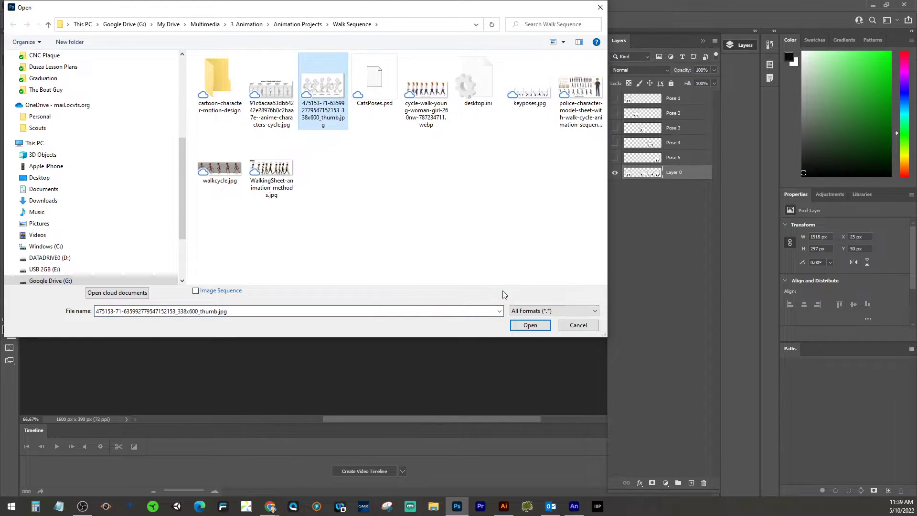
click(530, 325)
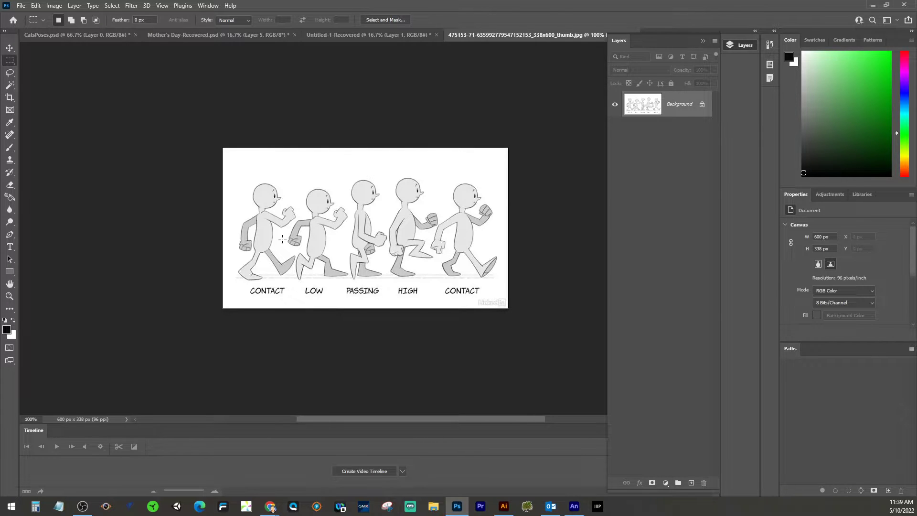
click(702, 104)
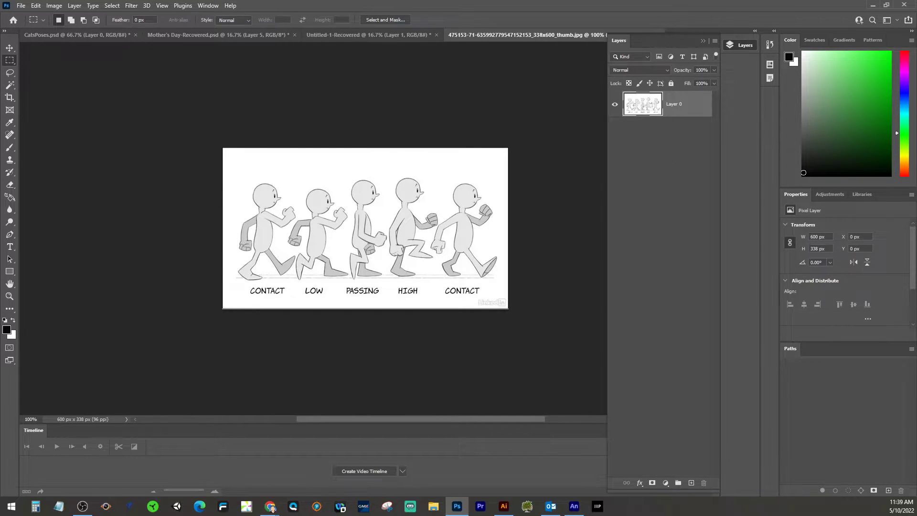
click(10, 85)
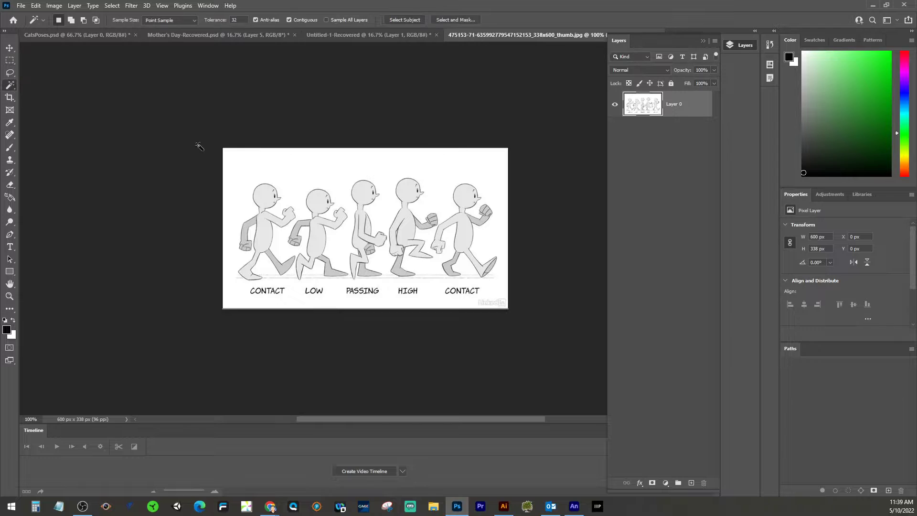
click(317, 164)
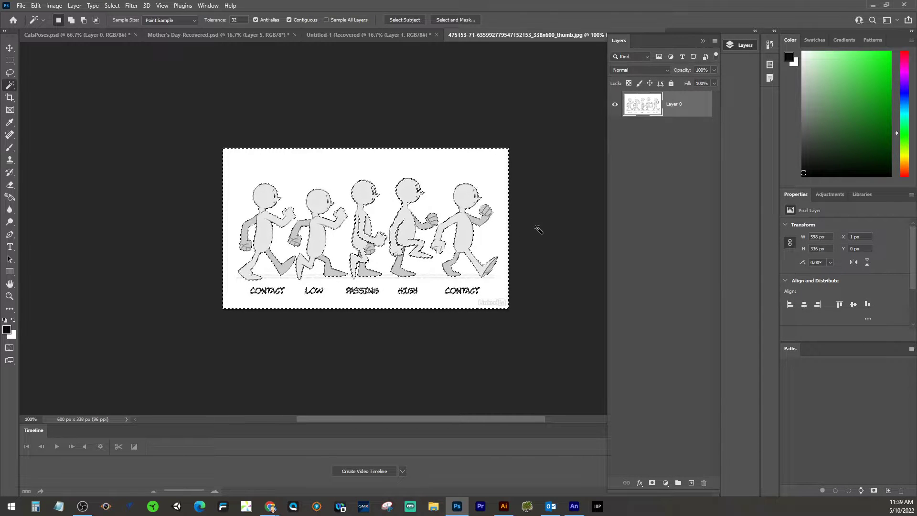
key(Delete)
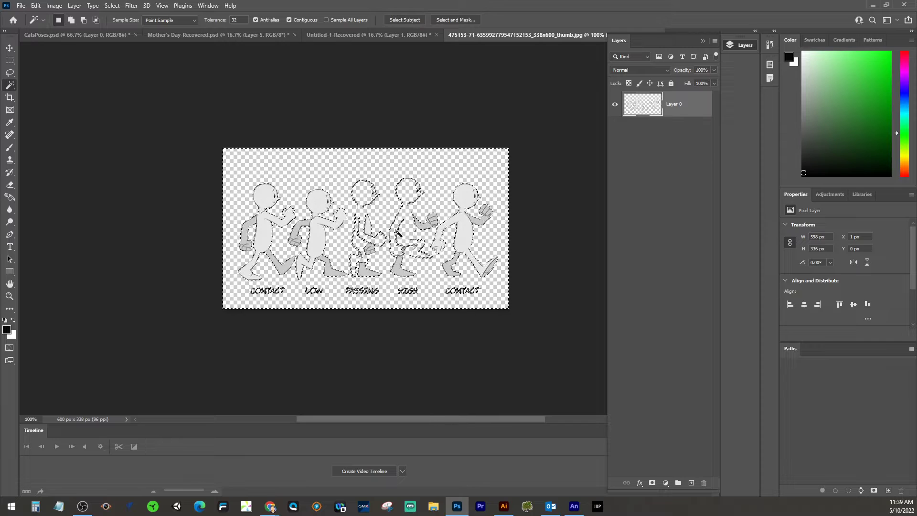
key(ctrl+d)
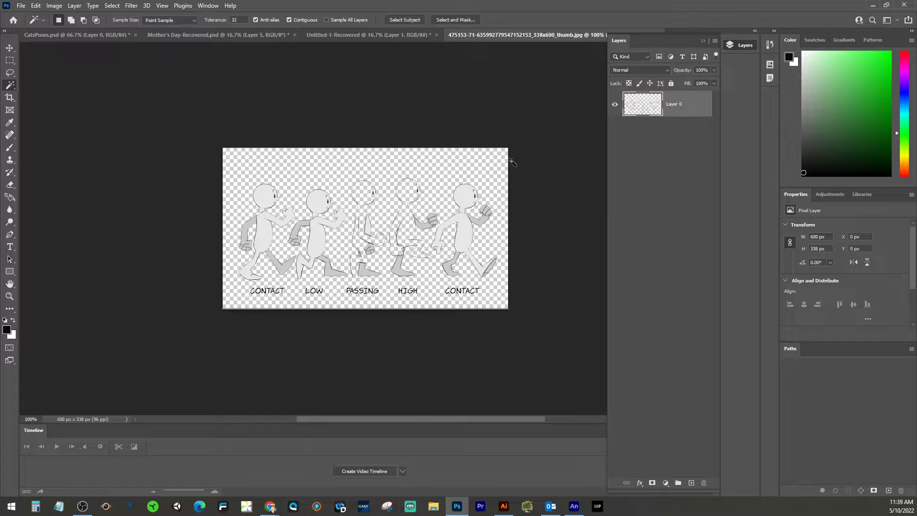
click(21, 6)
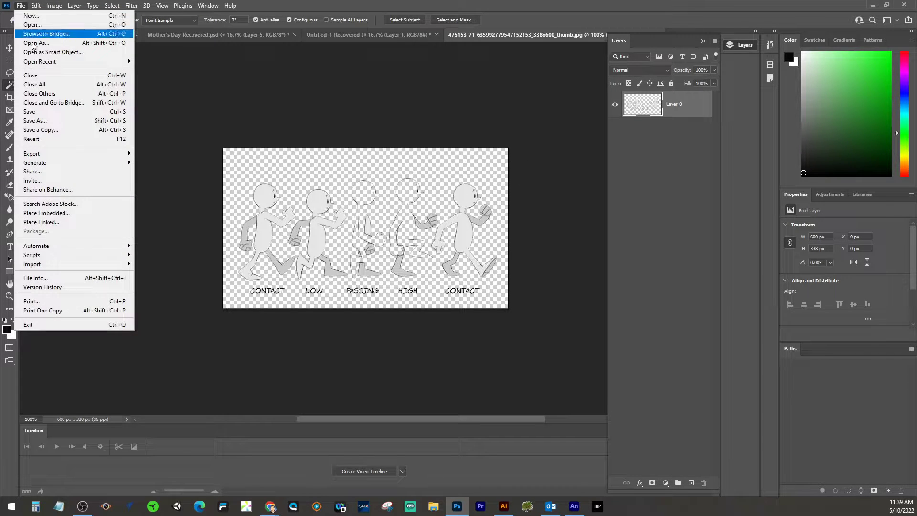
click(59, 139)
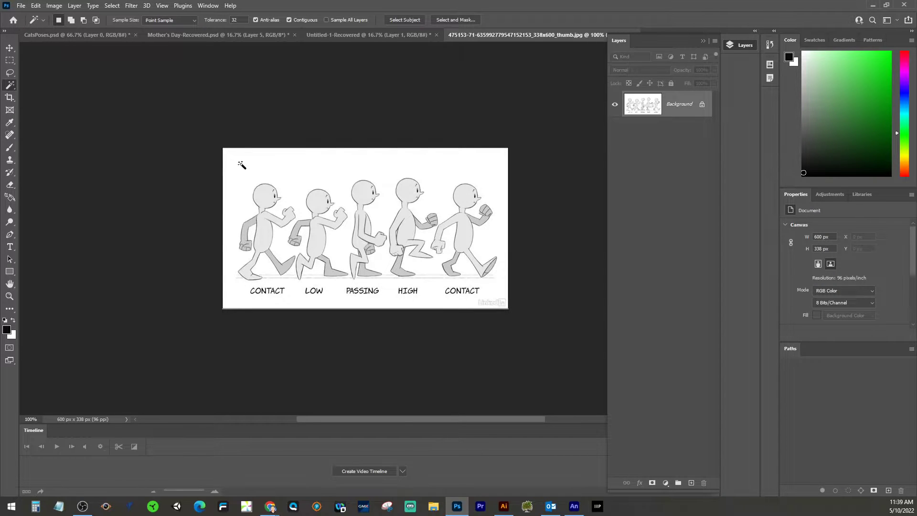
Zoom to 200%, collapse the Layers panel, and Quick-Select the white area above the figures' heads.
key(ctrl+plus)
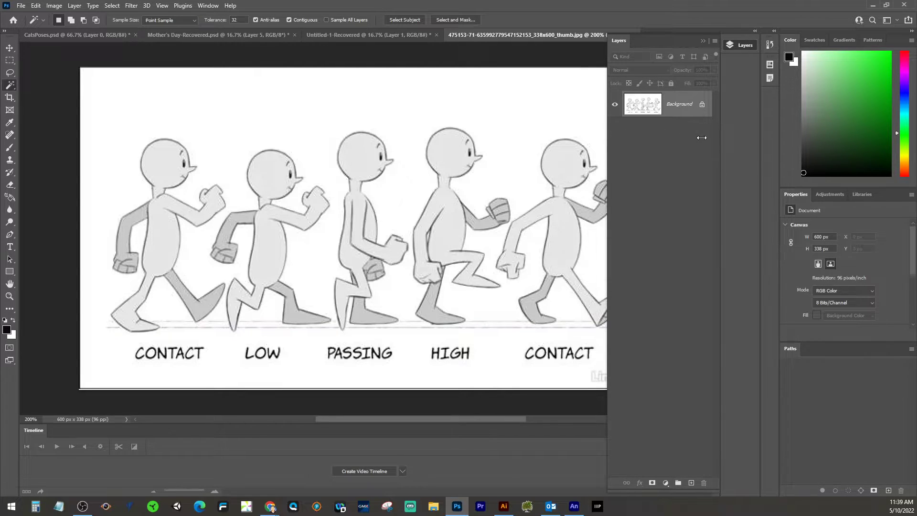
click(704, 42)
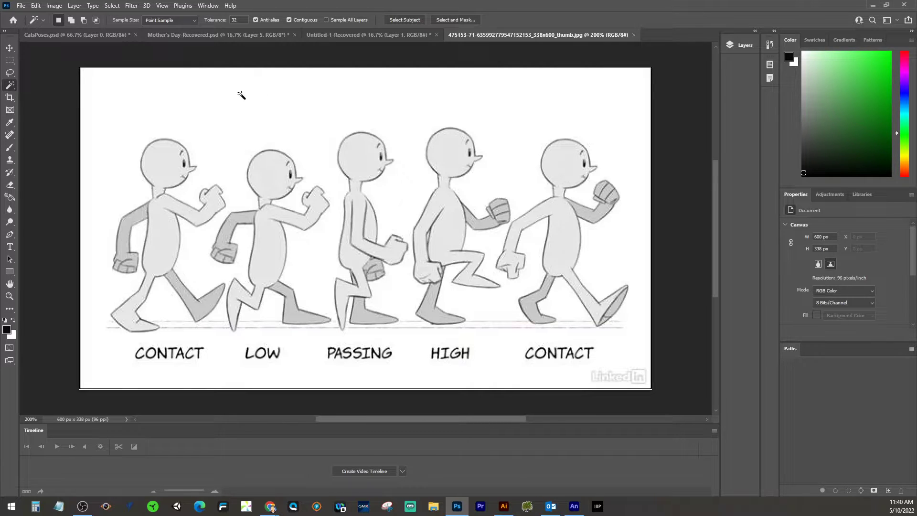
right_click(13, 84)
click(41, 94)
mouse_move(148, 96)
mouse_down()
mouse_move(462, 105)
mouse_move(496, 116)
mouse_move(508, 167)
mouse_move(541, 137)
mouse_up()
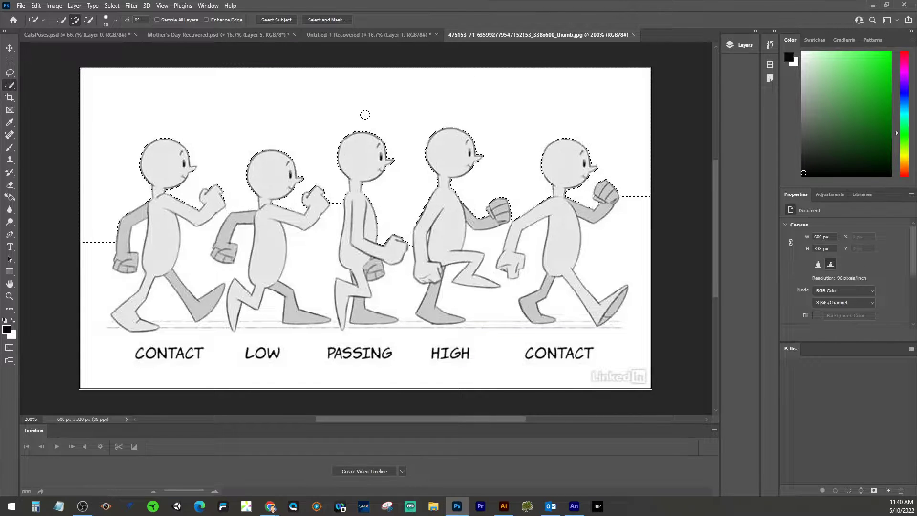
key(i)
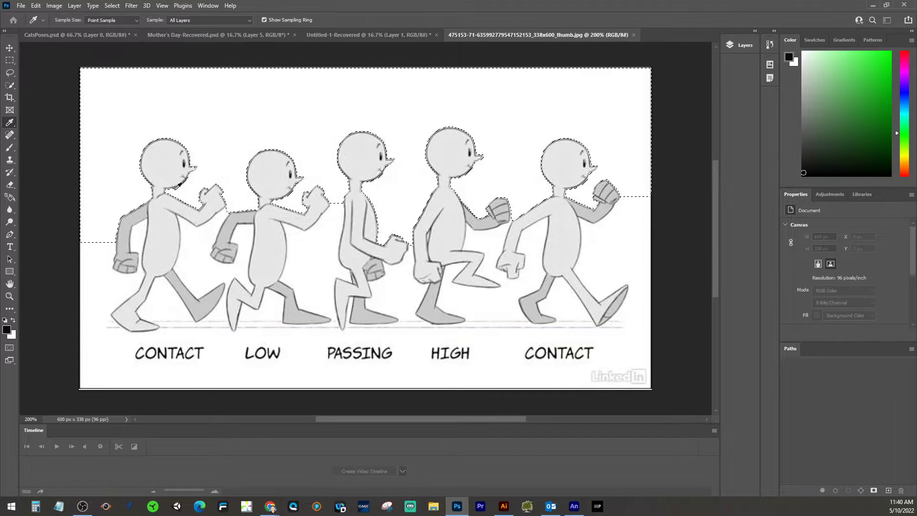
key(w)
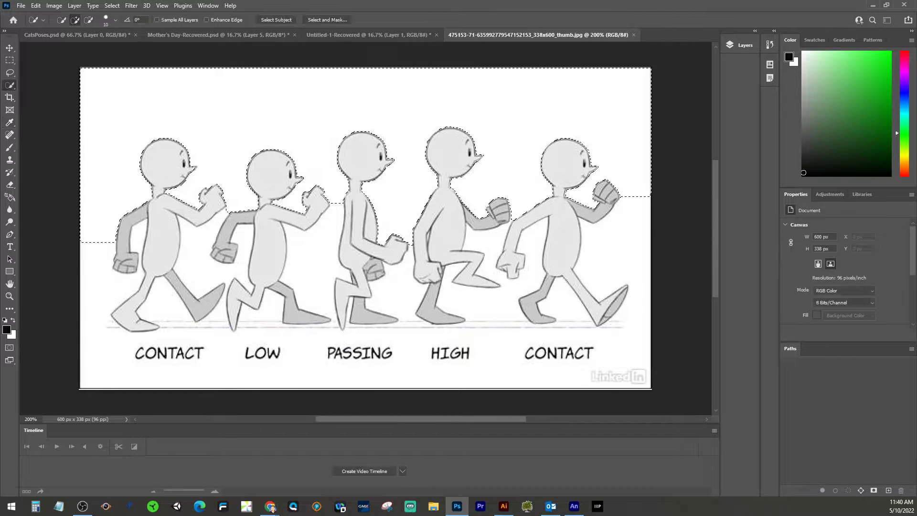
key(alt+Tab)
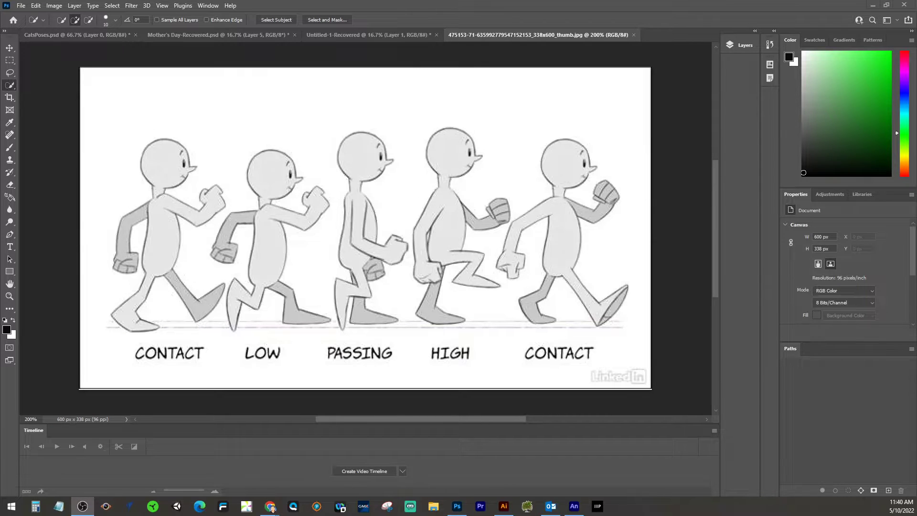
Unlock the Background layer and delete the white areas along the bottom and right of the figures.
click(742, 47)
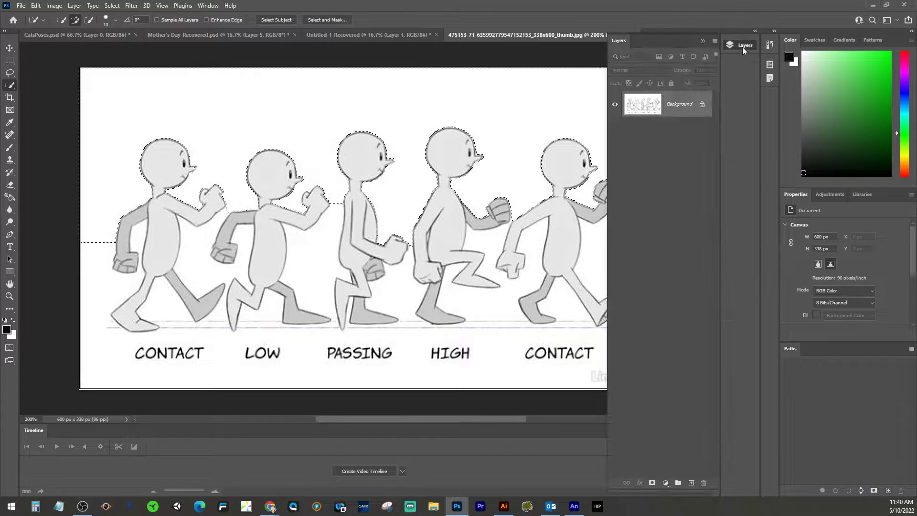
click(703, 104)
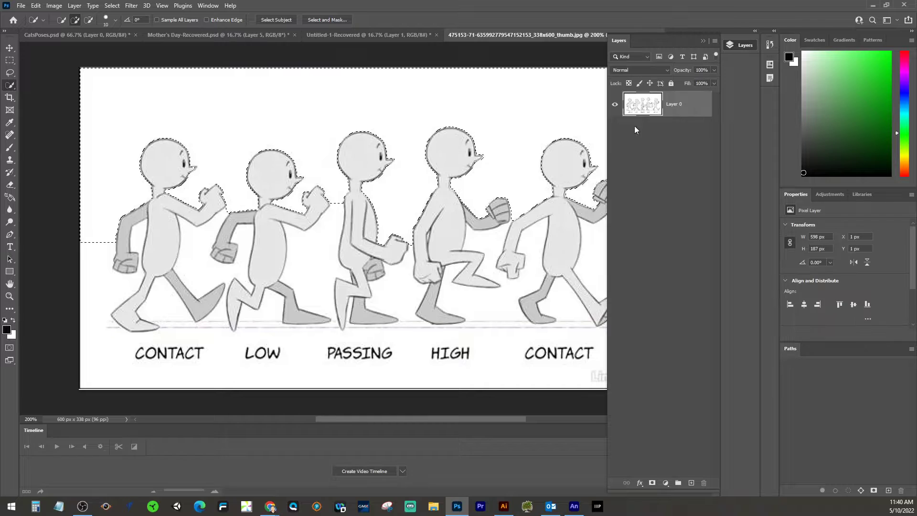
key(Delete)
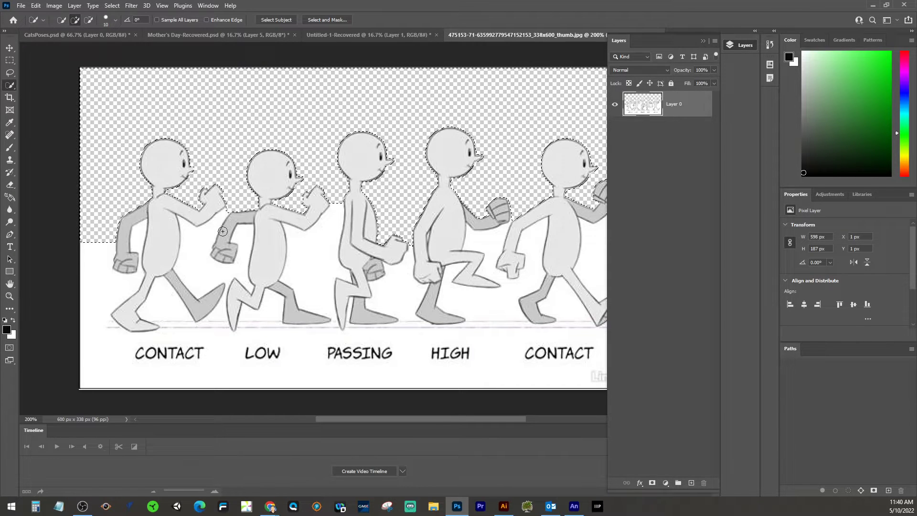
mouse_move(92, 262)
mouse_down()
mouse_move(92, 358)
mouse_move(105, 364)
mouse_move(589, 375)
mouse_up()
key(Delete)
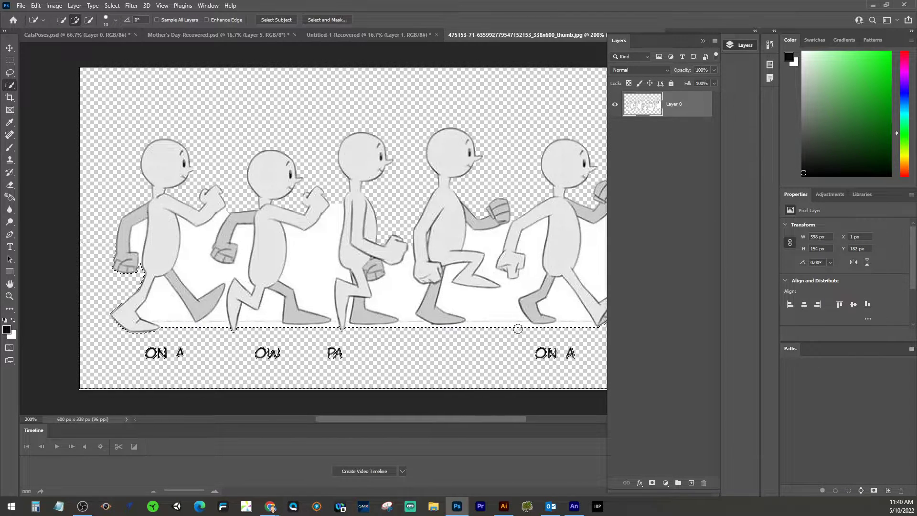
scroll(518, 328, right, 3)
drag(501, 242, 510, 251)
key(ctrl+d)
click(510, 252)
key(Delete)
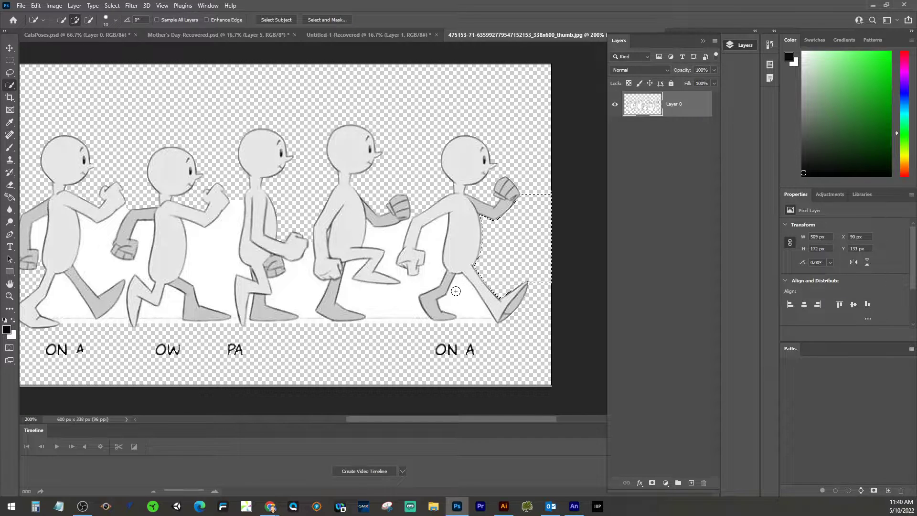
Quick-Select the white gaps between and beneath the figures' legs.
click(469, 317)
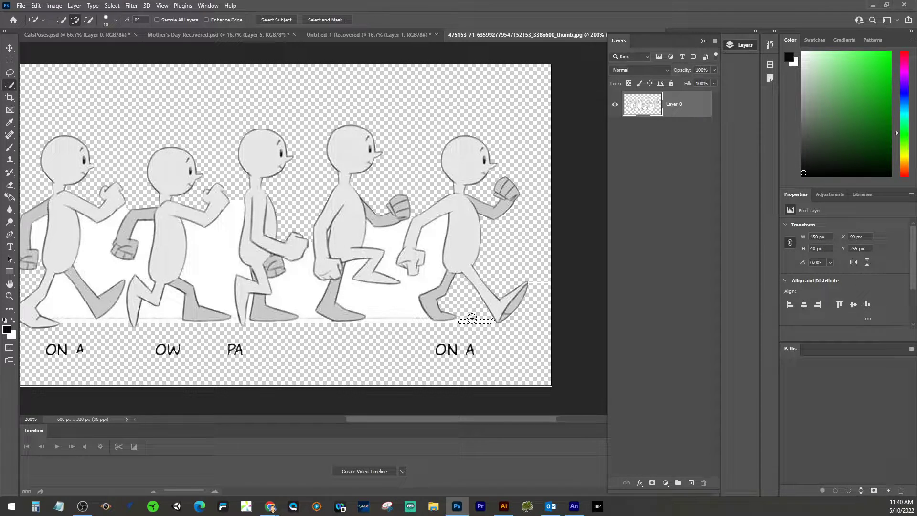
mouse_move(392, 301)
mouse_down()
mouse_move(396, 324)
mouse_move(417, 324)
mouse_up()
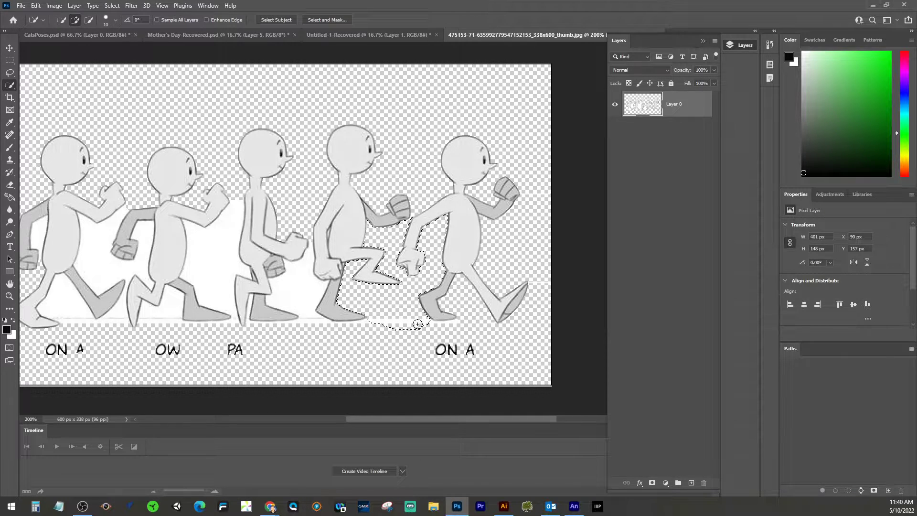
click(290, 298)
click(213, 272)
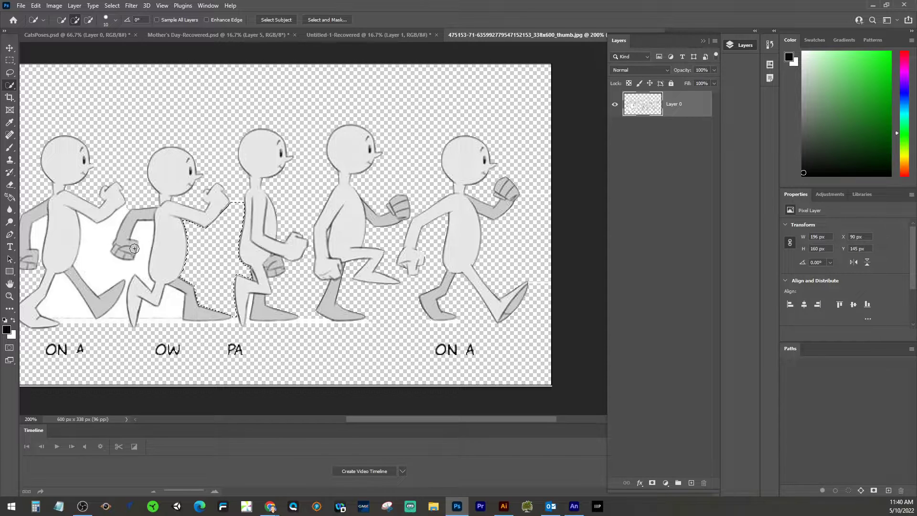
mouse_move(94, 248)
mouse_down()
mouse_move(125, 285)
mouse_move(173, 316)
mouse_up()
drag(93, 288, 47, 301)
Refine the selection around the first figure's arm and legs, then deselect.
right_click(5, 85)
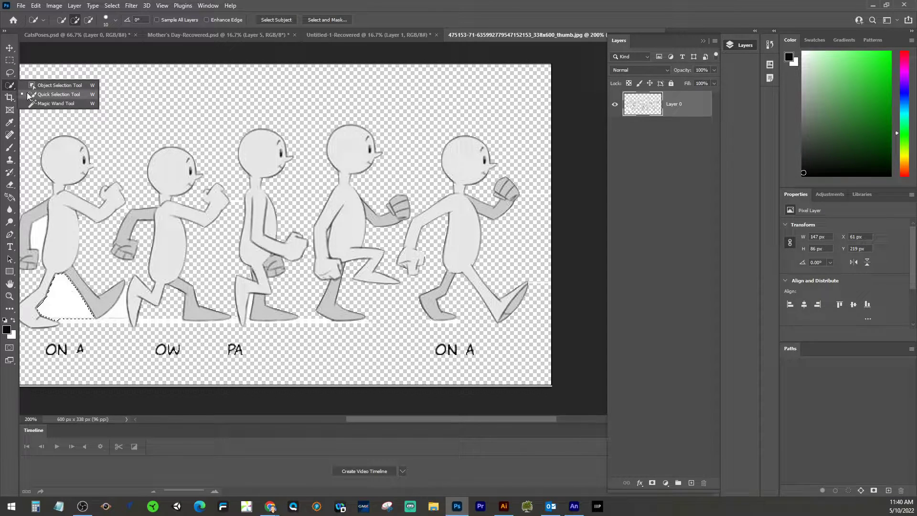
click(57, 94)
alt+click(72, 310)
click(36, 236)
mouse_move(104, 306)
mouse_down()
mouse_move(74, 321)
mouse_move(47, 315)
mouse_move(141, 329)
mouse_move(237, 323)
mouse_up()
mouse_move(308, 328)
mouse_down()
mouse_move(361, 330)
mouse_move(300, 332)
mouse_up()
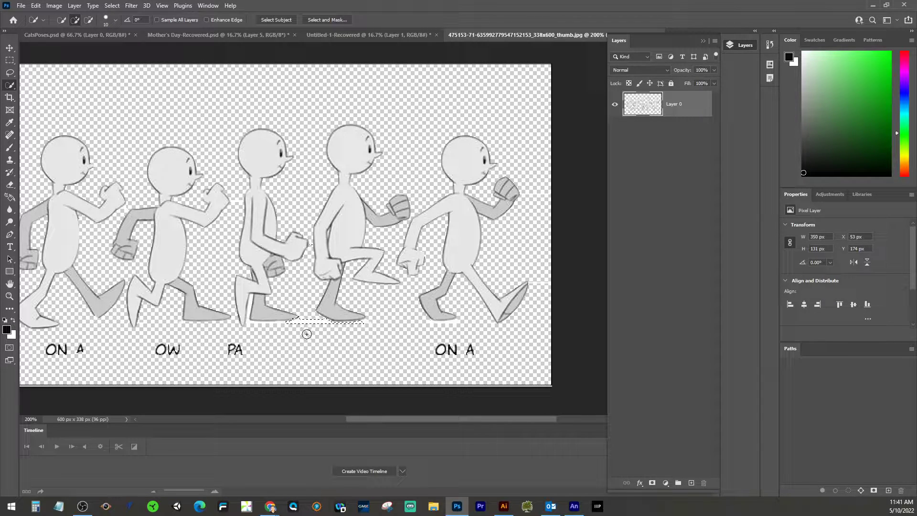
key(ctrl+minus)
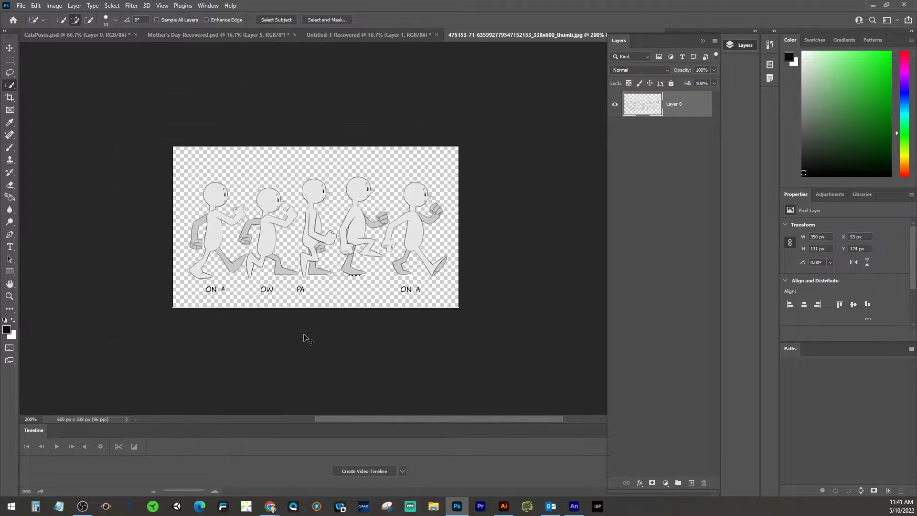
key(ctrl+plus)
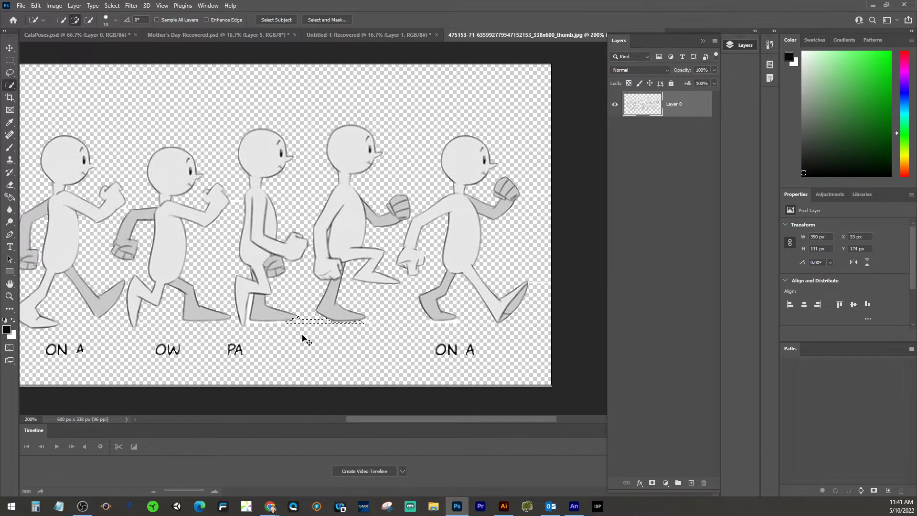
drag(118, 285, 178, 285)
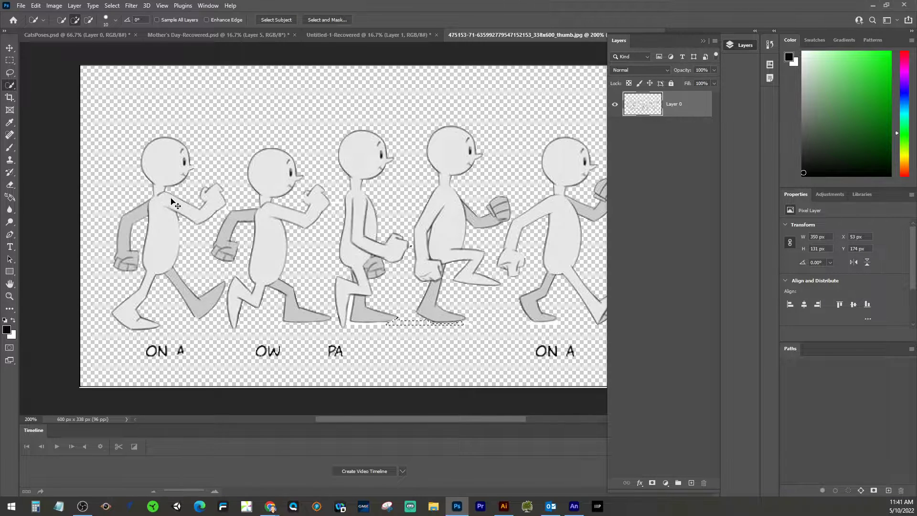
key(ctrl+d)
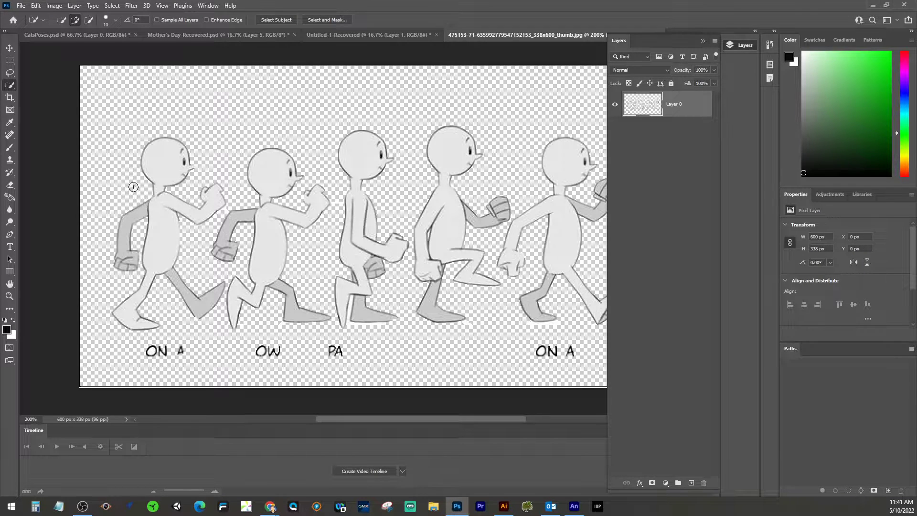
Switch to the Rectangular Marquee tool and bring up the CatsPoses document.
click(10, 74)
right_click(10, 74)
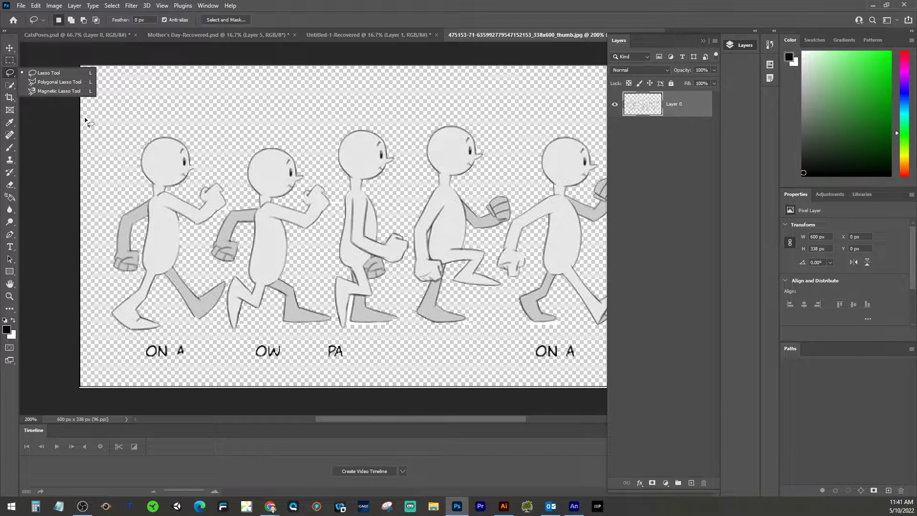
click(10, 60)
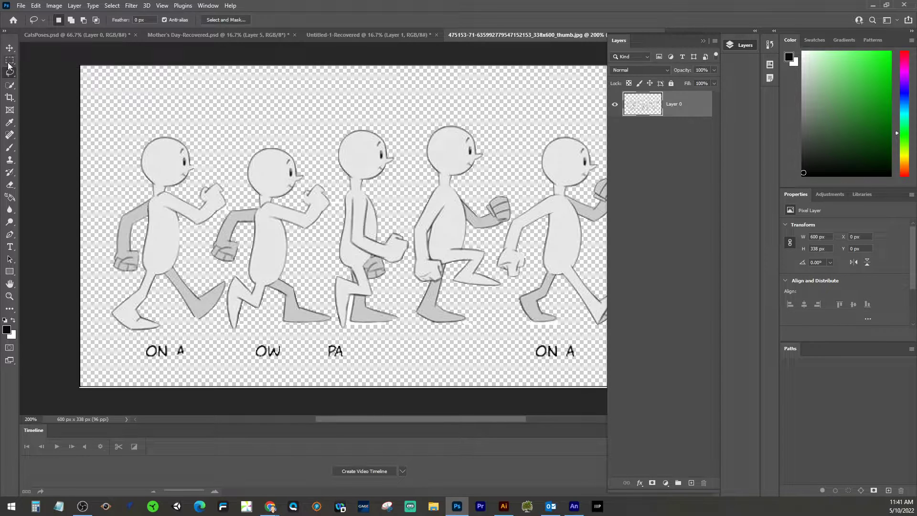
click(334, 37)
click(270, 35)
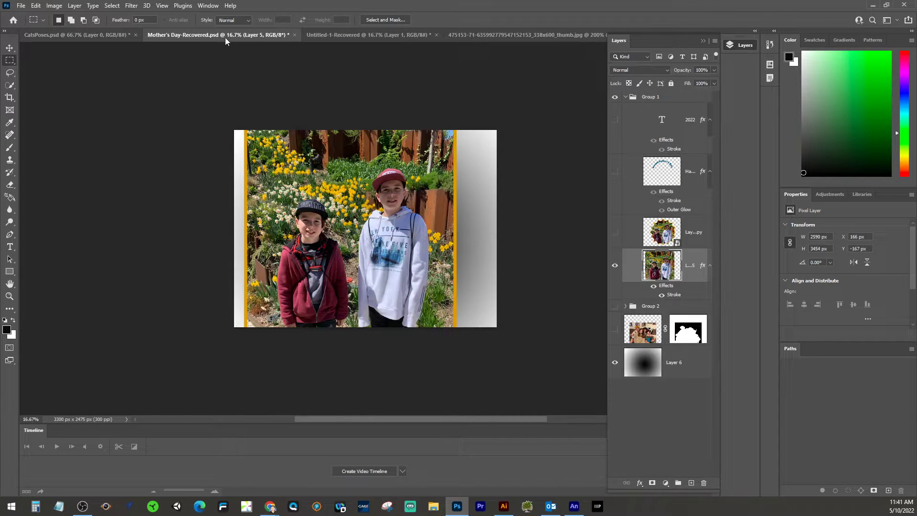
click(103, 34)
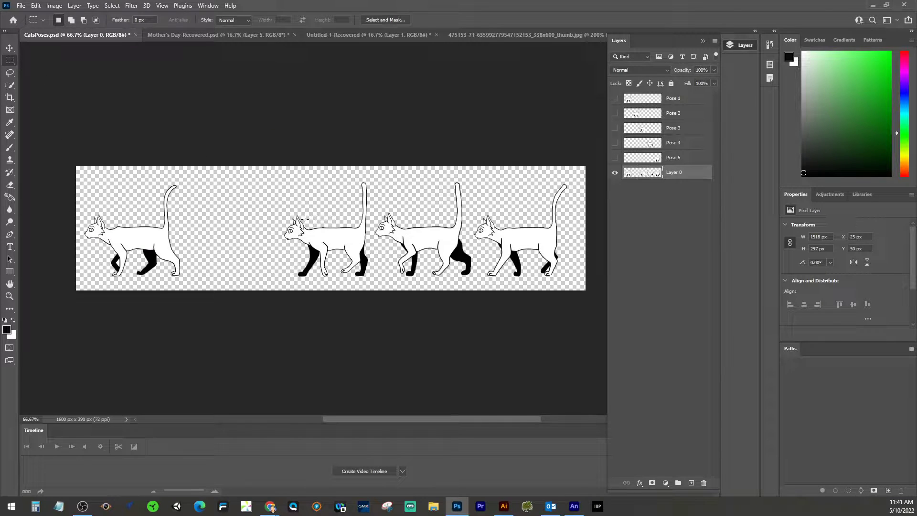
Copy the second cat pose to a new layer via Layer Via Copy.
drag(268, 167, 374, 297)
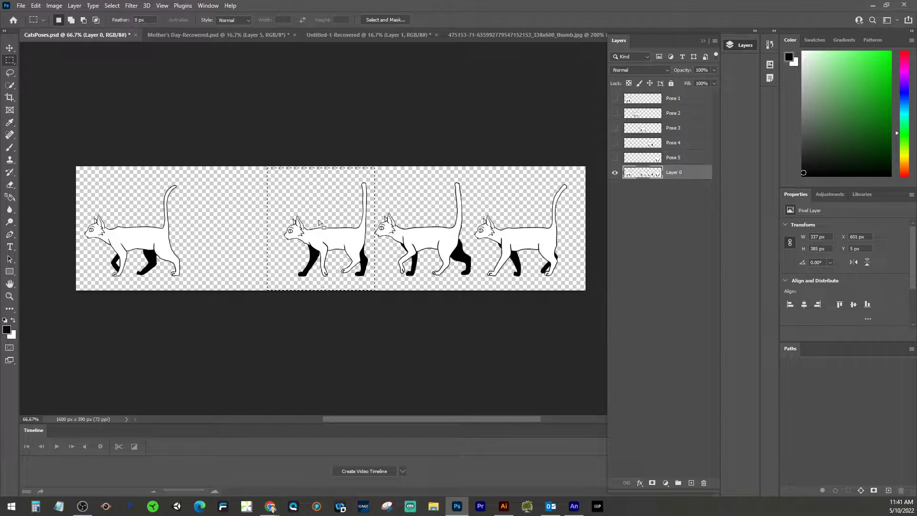
right_click(345, 235)
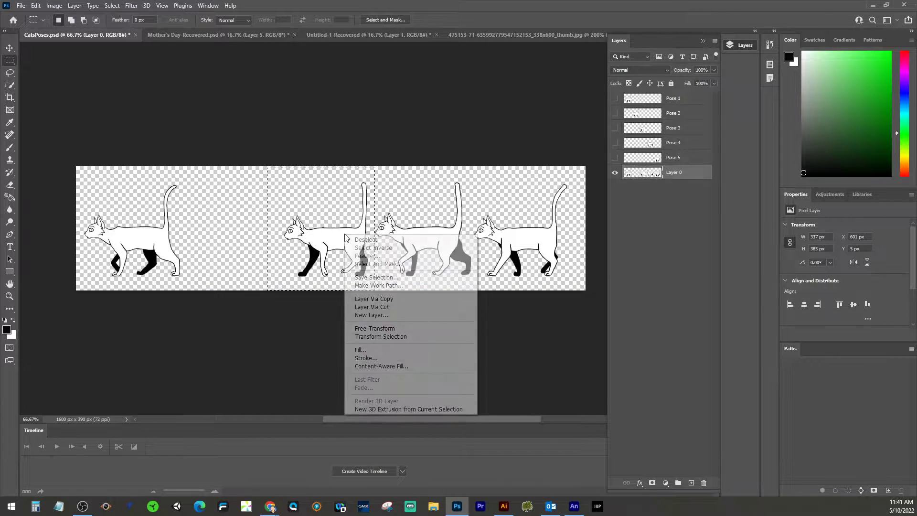
click(377, 299)
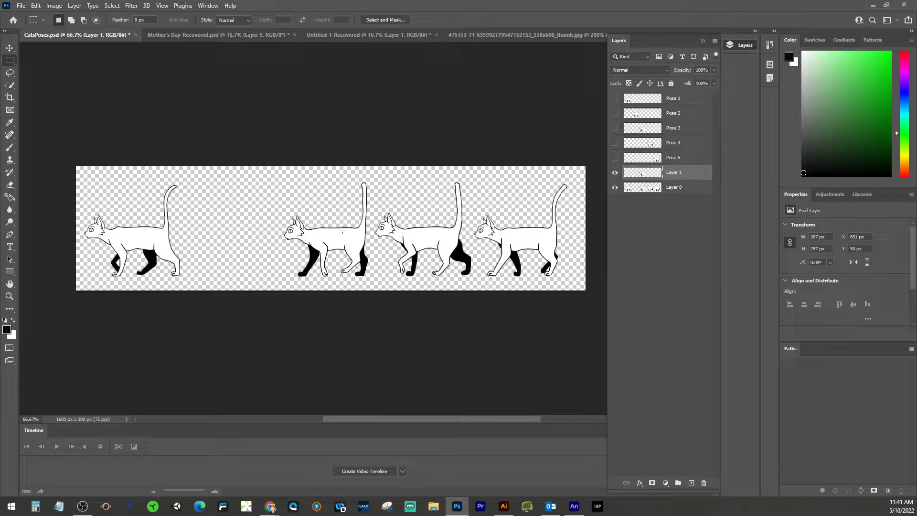
click(495, 36)
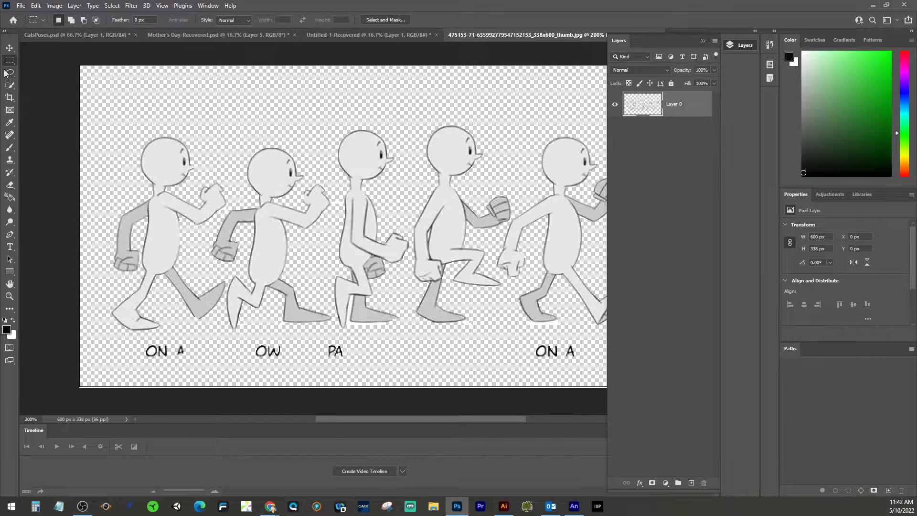
Lasso the first walking figure and copy it to Layer 1 via Layer Via Copy.
key(l)
mouse_move(108, 227)
mouse_down()
mouse_move(126, 195)
mouse_move(127, 146)
mouse_move(147, 133)
mouse_up()
mouse_move(206, 150)
mouse_down()
mouse_move(233, 184)
mouse_move(218, 217)
mouse_up()
mouse_move(197, 267)
mouse_down()
mouse_move(228, 277)
mouse_move(221, 306)
mouse_up()
mouse_move(166, 337)
mouse_down()
mouse_move(114, 339)
mouse_move(102, 325)
mouse_move(103, 290)
mouse_up()
drag(109, 229, 115, 225)
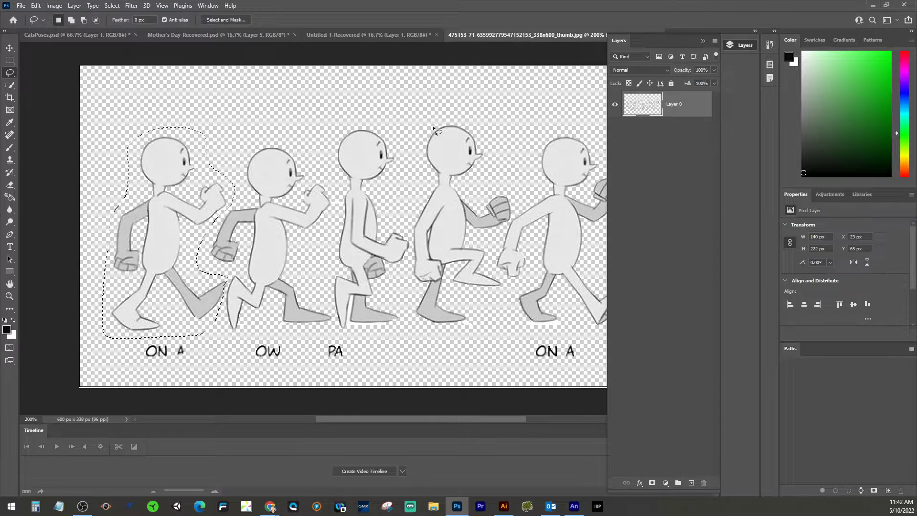
right_click(162, 185)
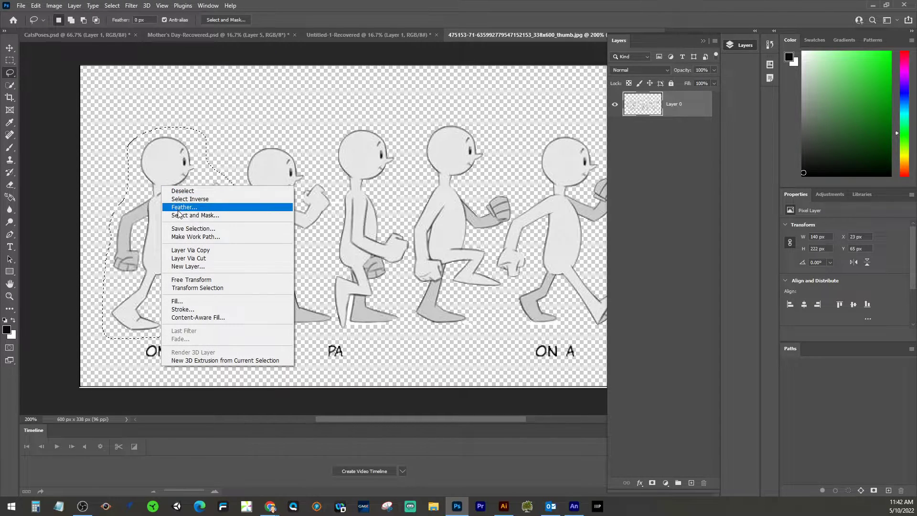
click(188, 250)
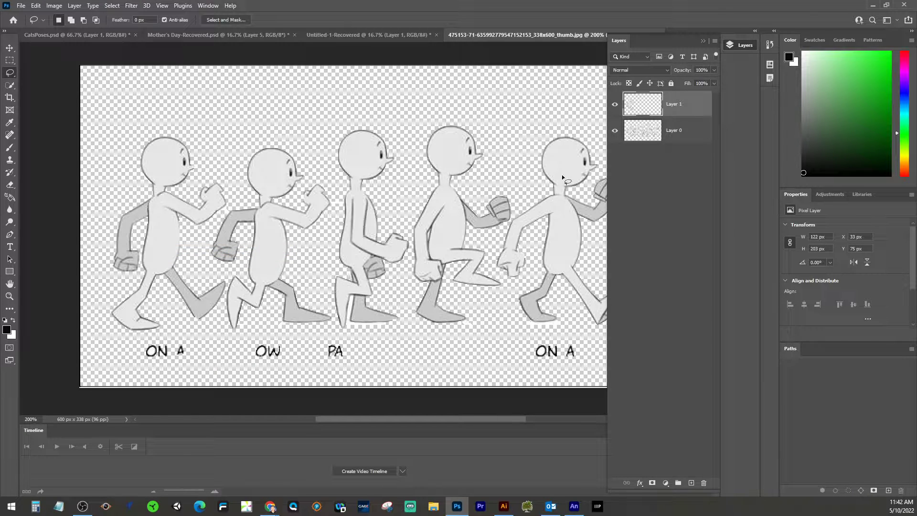
Toggle Layer 0's visibility to check the copied figure, leaving Layer 1 active.
click(616, 136)
click(617, 136)
click(616, 135)
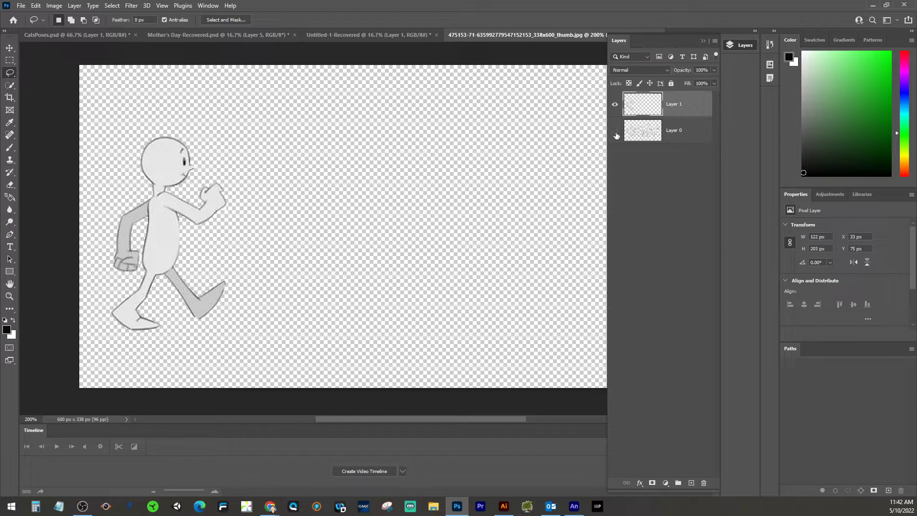
click(616, 135)
click(652, 133)
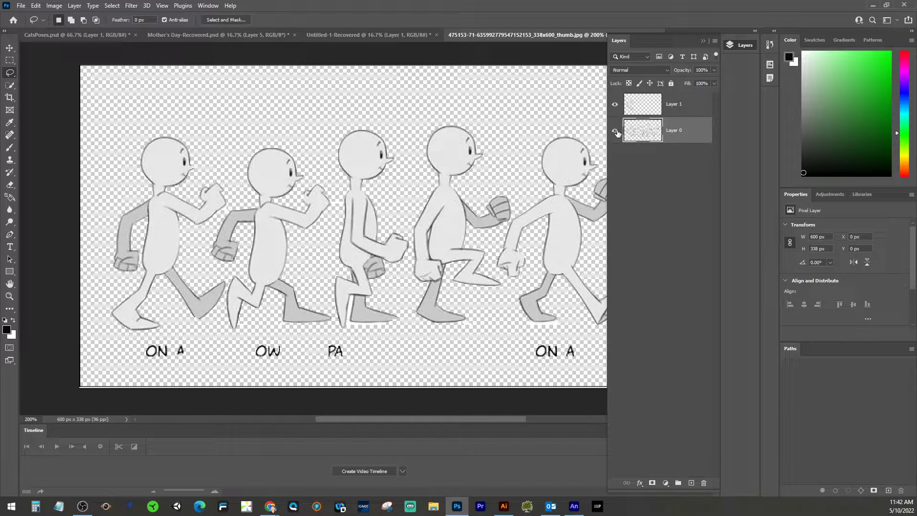
click(616, 130)
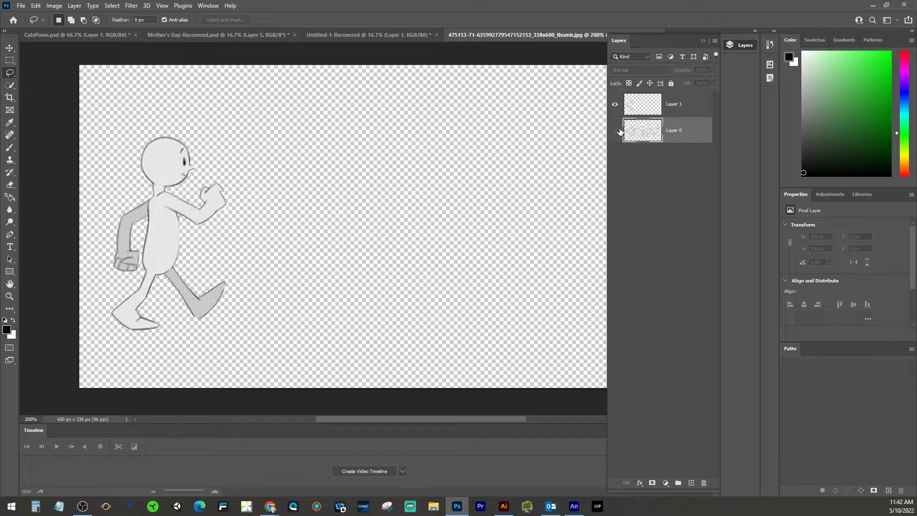
click(682, 105)
click(614, 132)
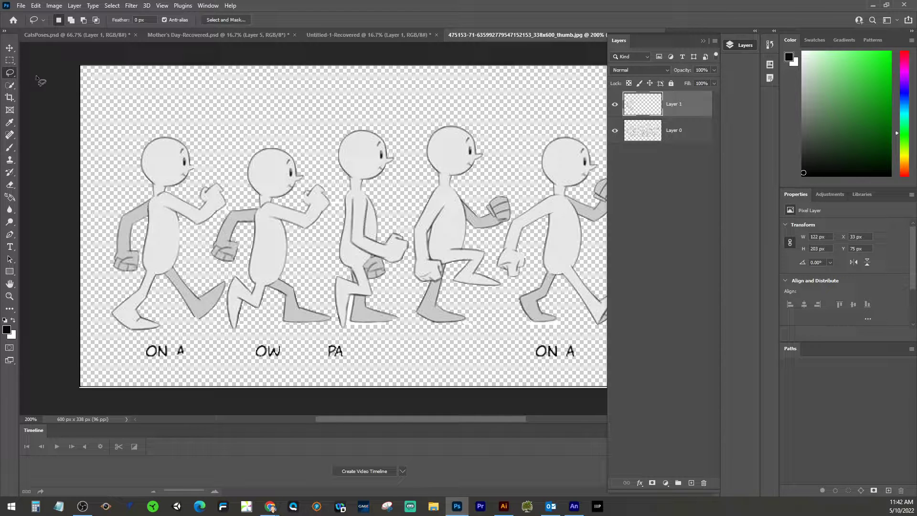
With the Polygonal Lasso, outline the second figure's back, head and fist.
right_click(11, 73)
click(26, 83)
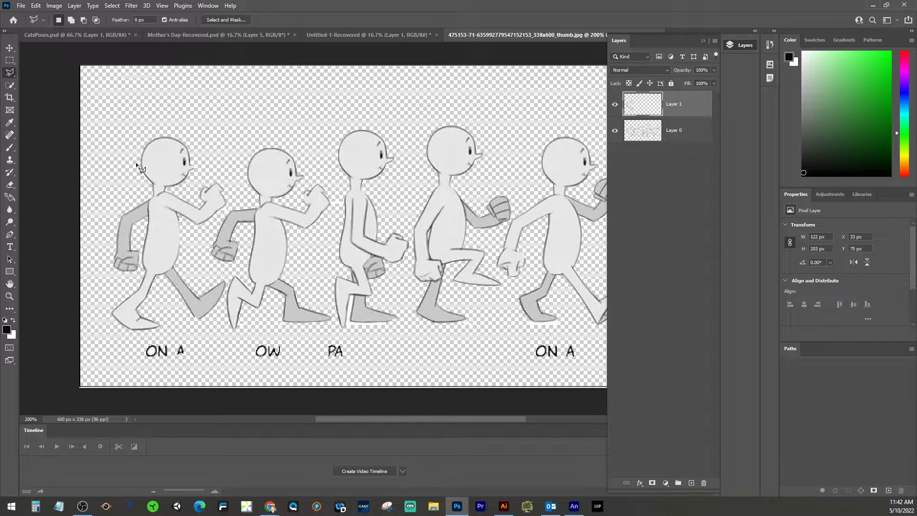
click(205, 236)
click(237, 200)
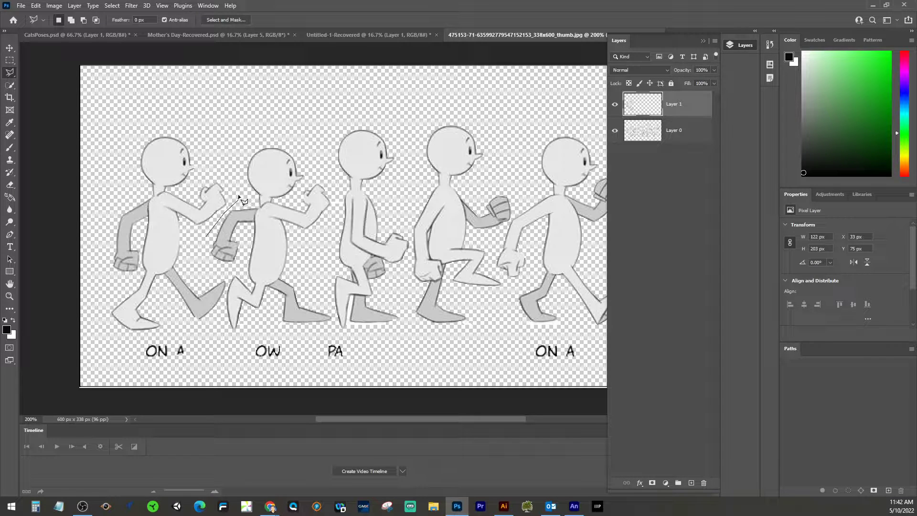
click(242, 151)
click(257, 131)
click(303, 137)
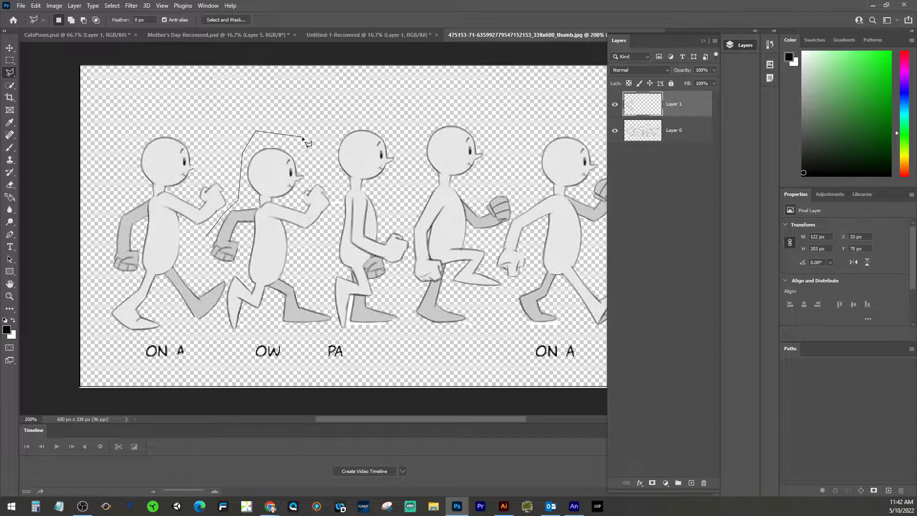
click(303, 164)
click(320, 172)
click(336, 217)
Finish outlining around the second figure's feet and copy it to Layer 2 via Layer via Copy.
click(293, 261)
click(295, 279)
click(301, 290)
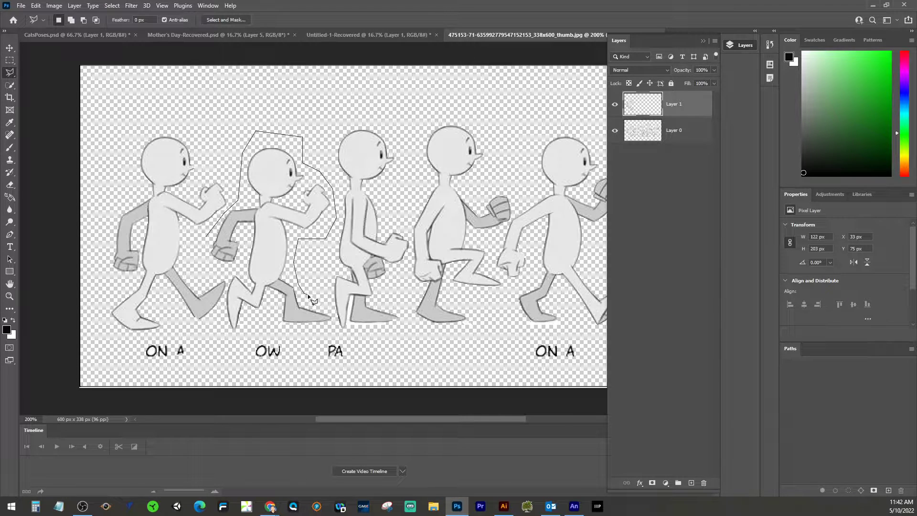
click(335, 319)
click(333, 333)
click(220, 327)
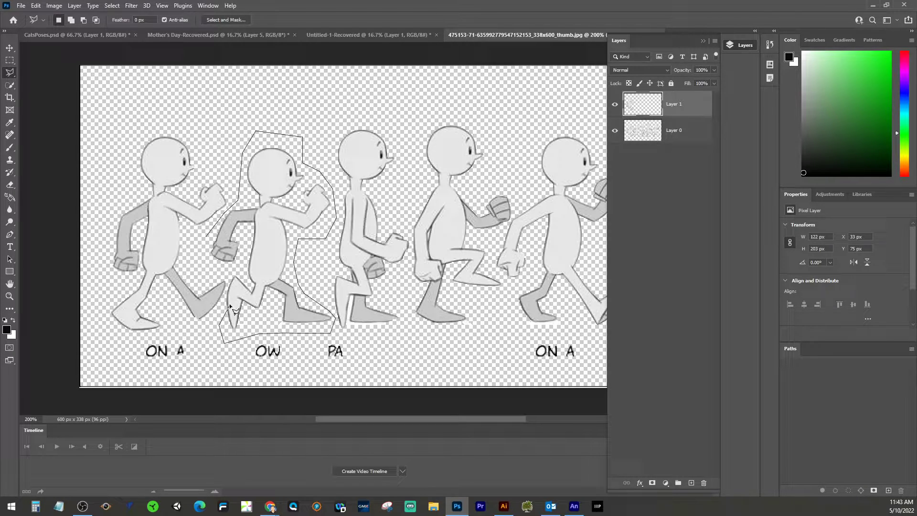
click(230, 269)
click(204, 245)
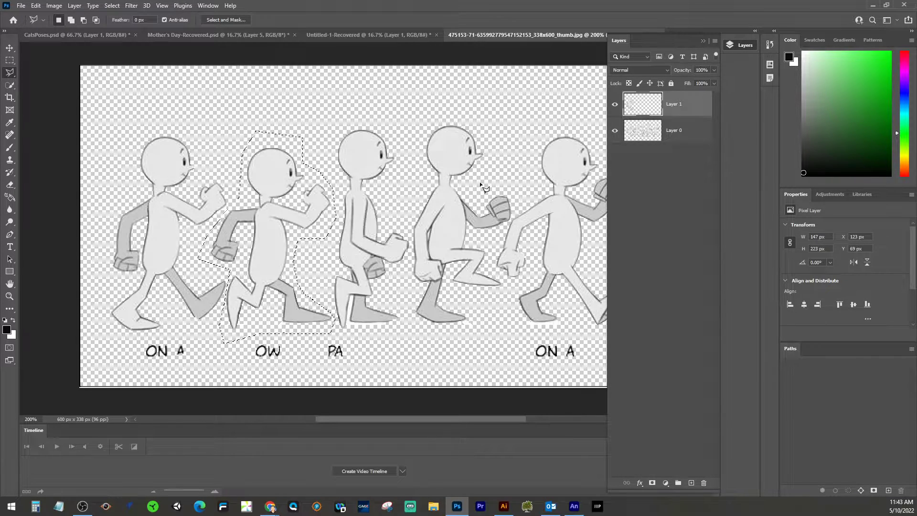
right_click(285, 186)
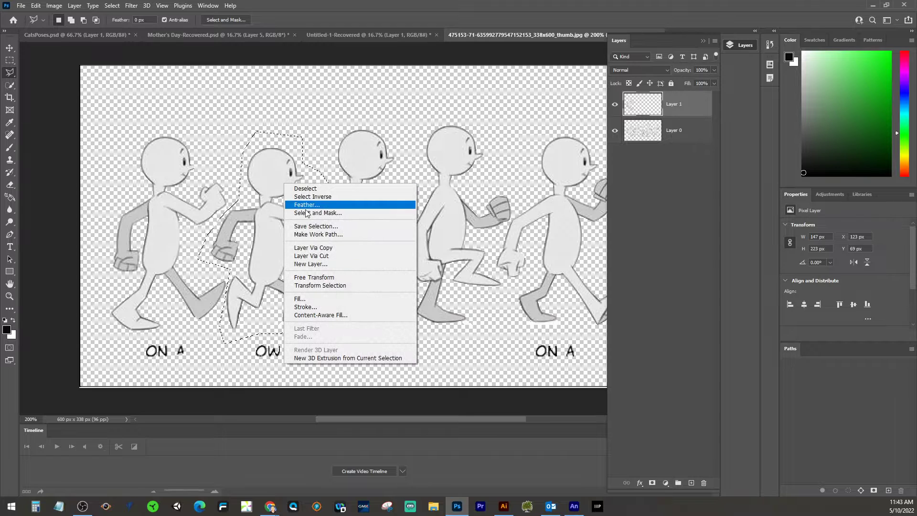
click(316, 248)
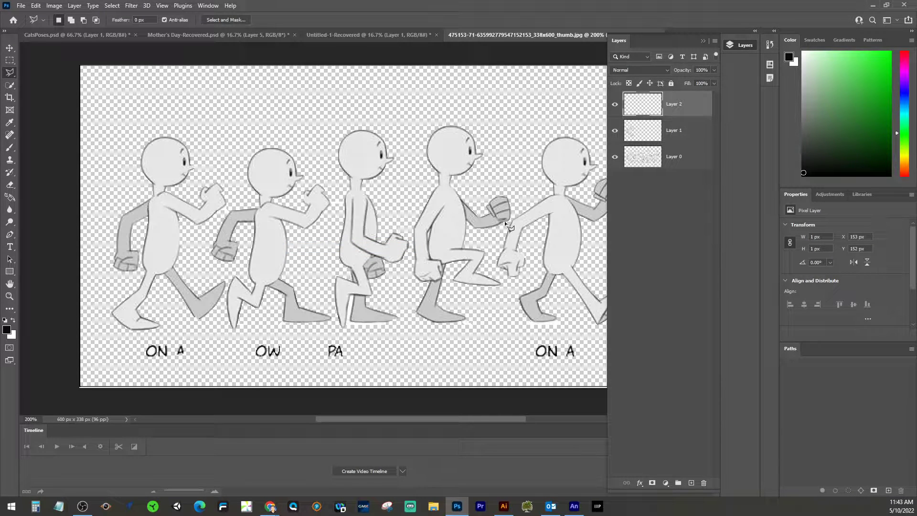
Inspect Layer 2, hide it since it is empty, and reselect Layer 0.
click(614, 130)
click(615, 156)
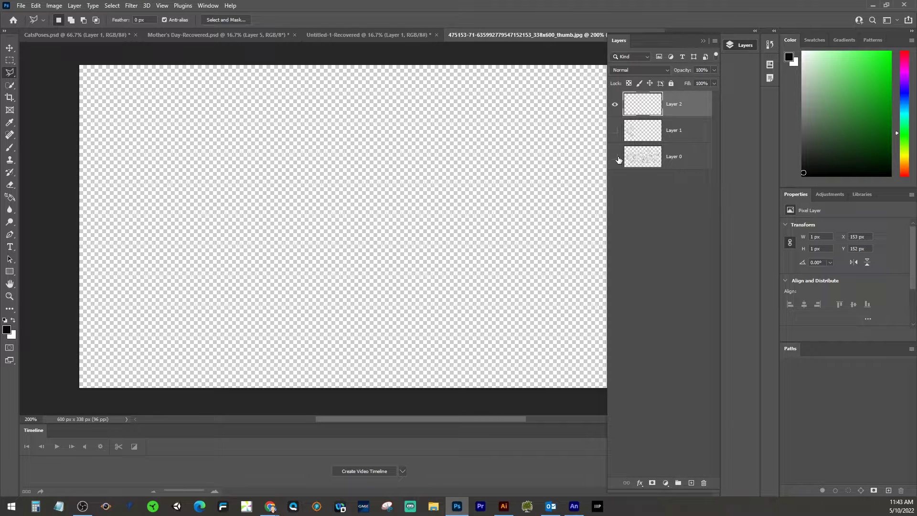
click(615, 105)
click(615, 131)
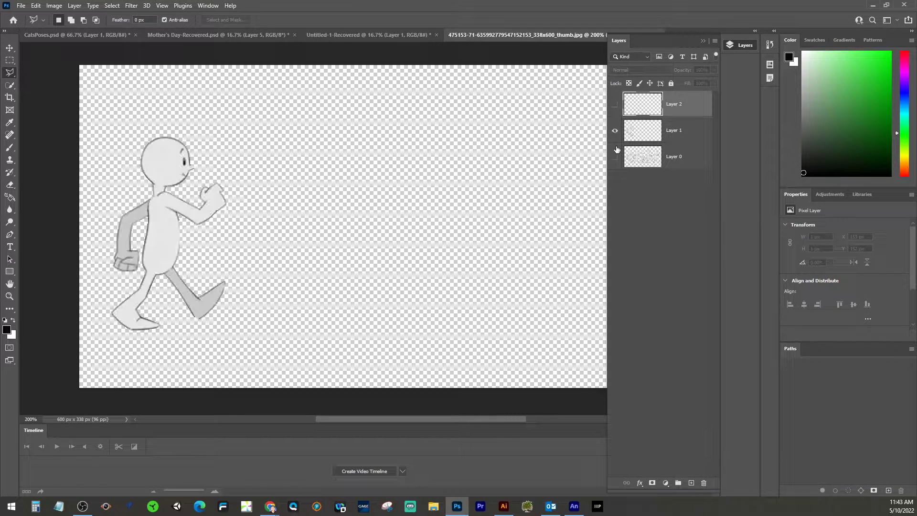
click(616, 156)
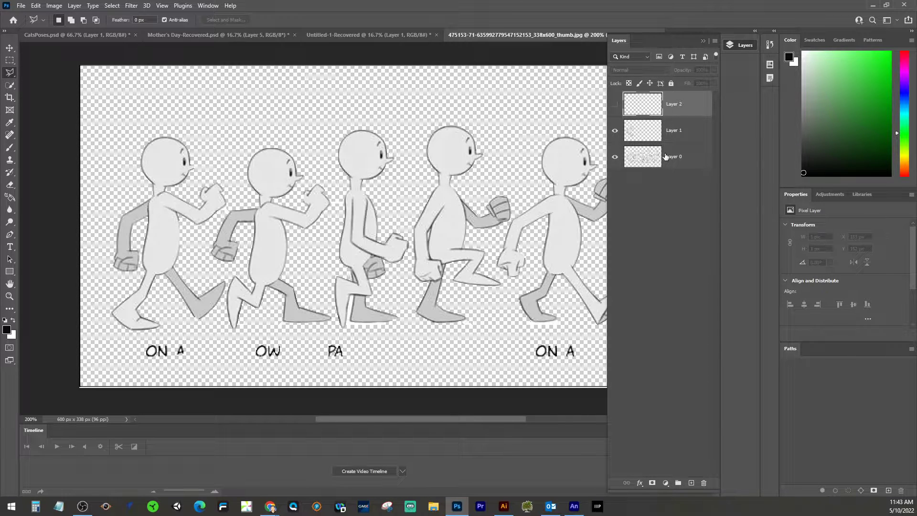
click(643, 138)
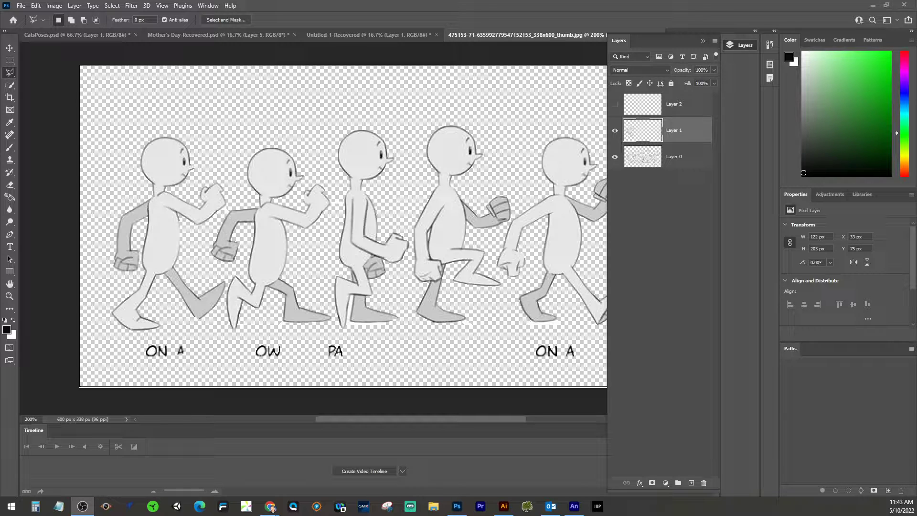
click(654, 160)
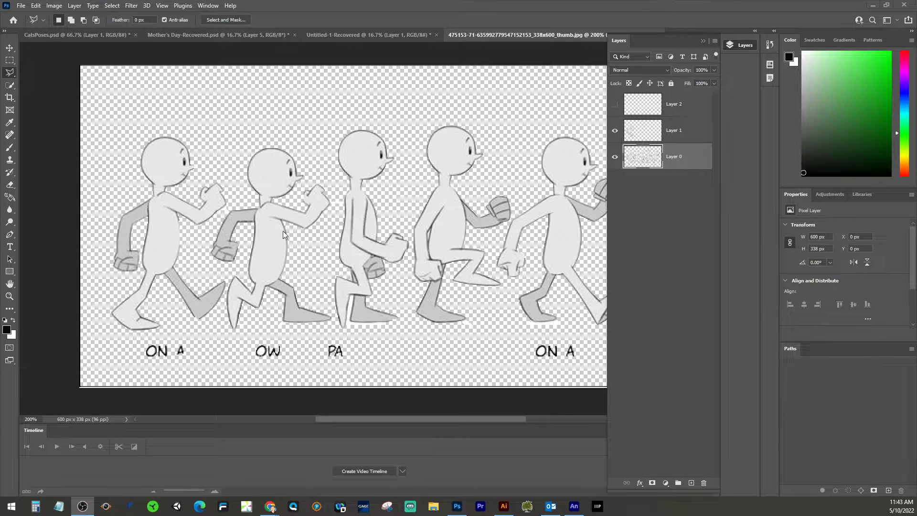
On Layer 0, outline the second figure's back, head and raised fist with the Polygonal Lasso.
click(206, 237)
click(216, 224)
click(243, 190)
click(244, 158)
click(262, 130)
click(304, 141)
click(307, 166)
click(330, 181)
Complete the outline down the front and rear legs and cut the figure to Layer 3.
click(335, 200)
click(329, 227)
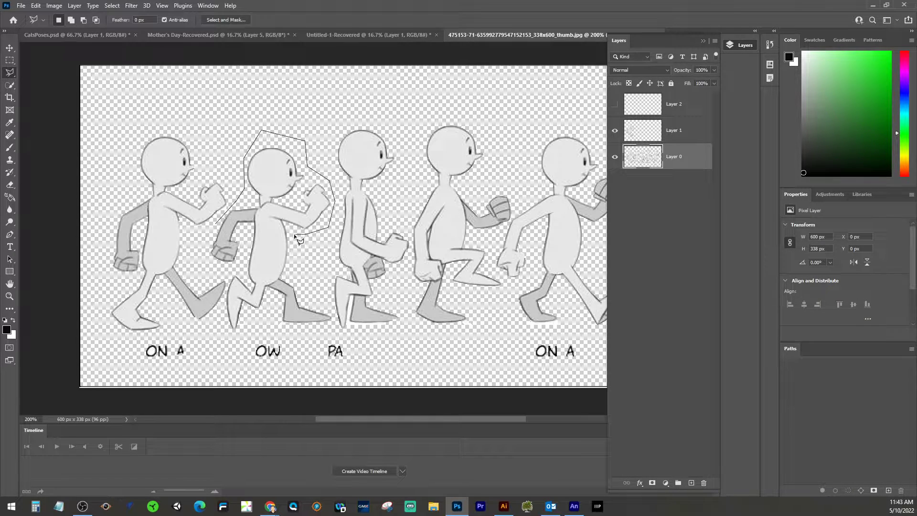
click(304, 297)
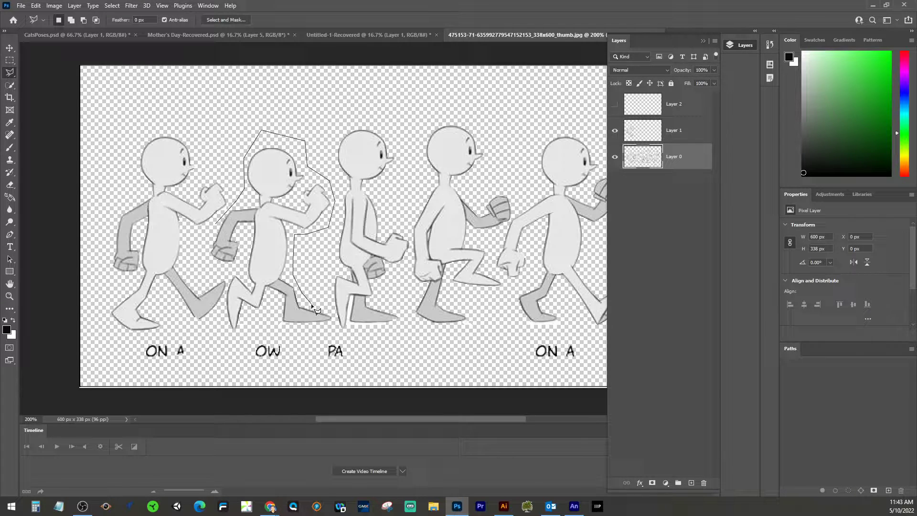
click(335, 328)
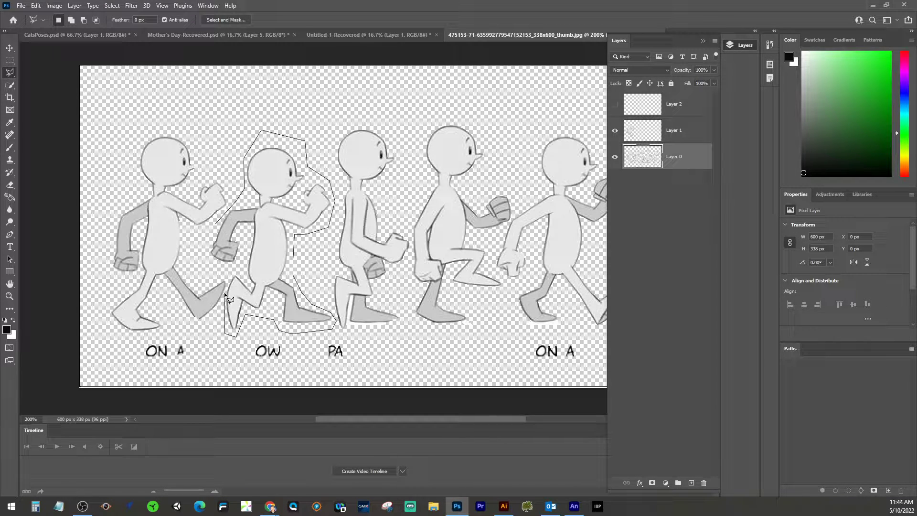
click(232, 270)
click(216, 224)
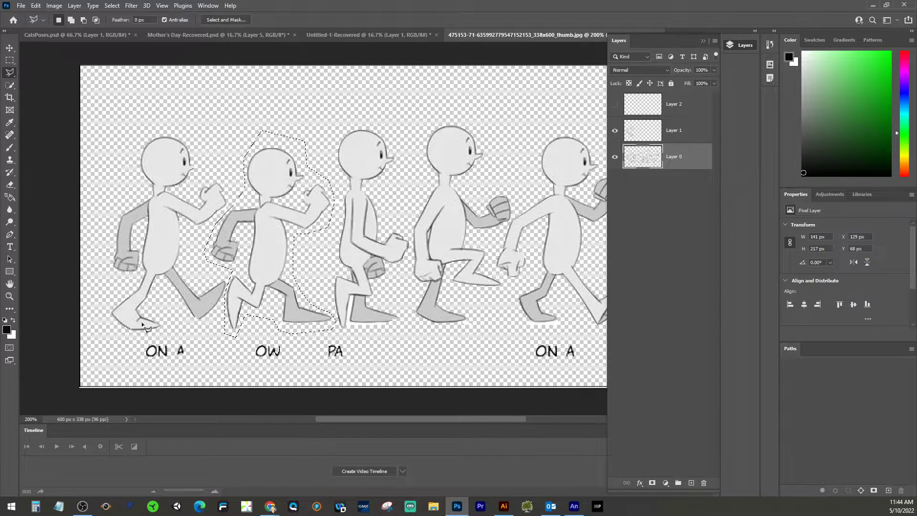
right_click(270, 233)
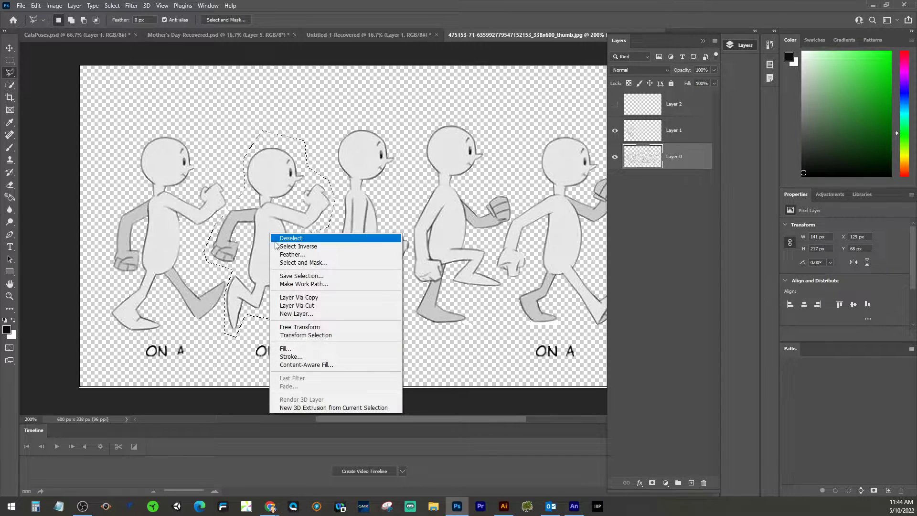
click(302, 306)
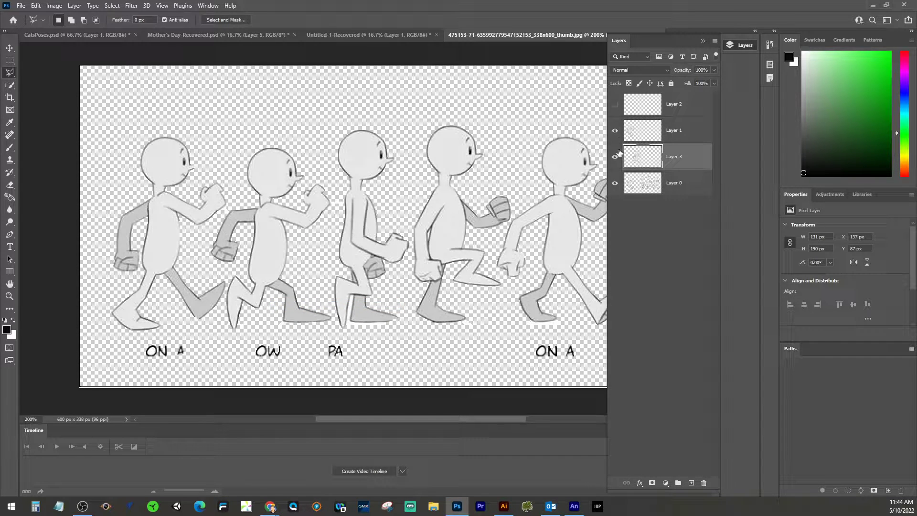
Toggle visibility of Layers 0, 1 and 3 to check the cut, leaving Layer 0 hidden.
click(615, 184)
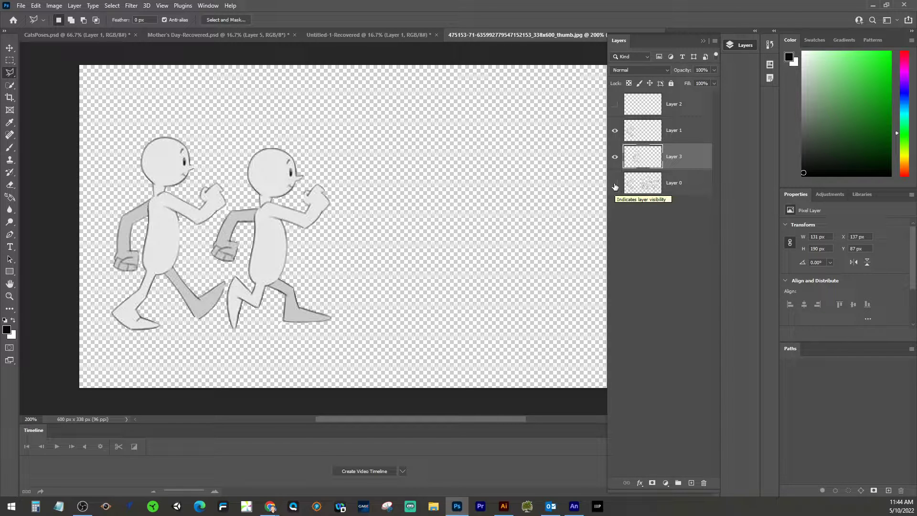
click(615, 185)
click(616, 184)
click(615, 184)
click(616, 184)
click(616, 136)
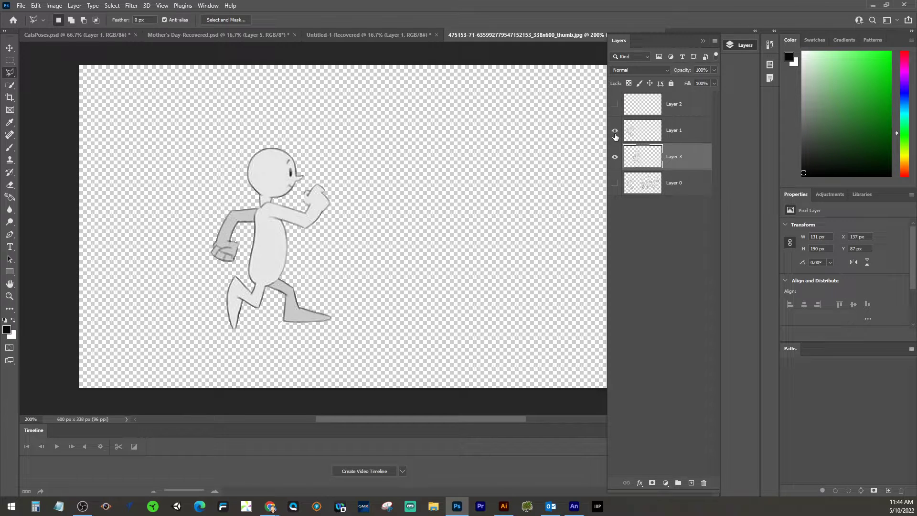
click(615, 137)
click(615, 159)
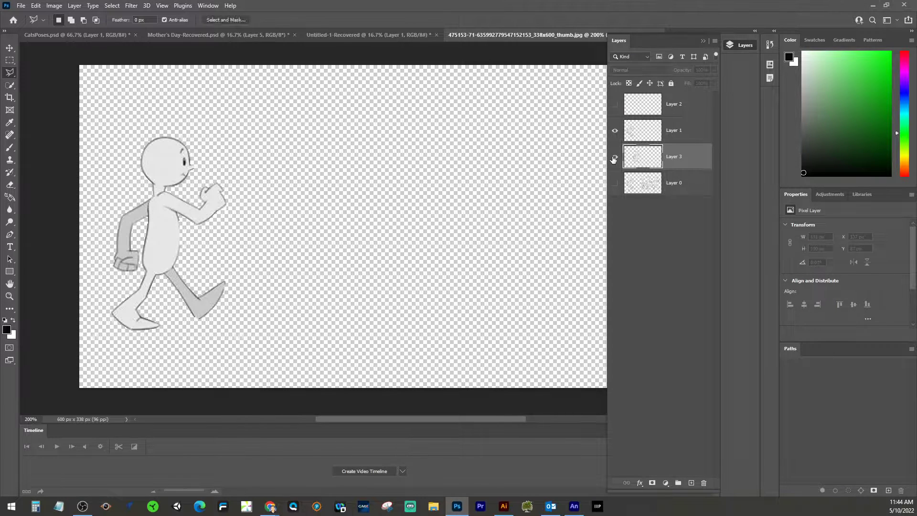
click(615, 157)
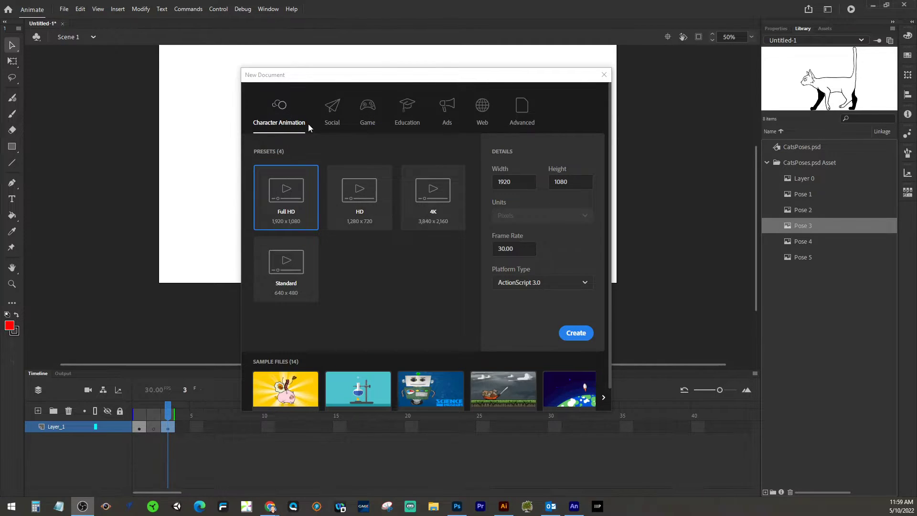
Browse the Social and Game presets, previewing the Low, Very High, iPhone-4 and iPhone-5 sizes.
click(330, 116)
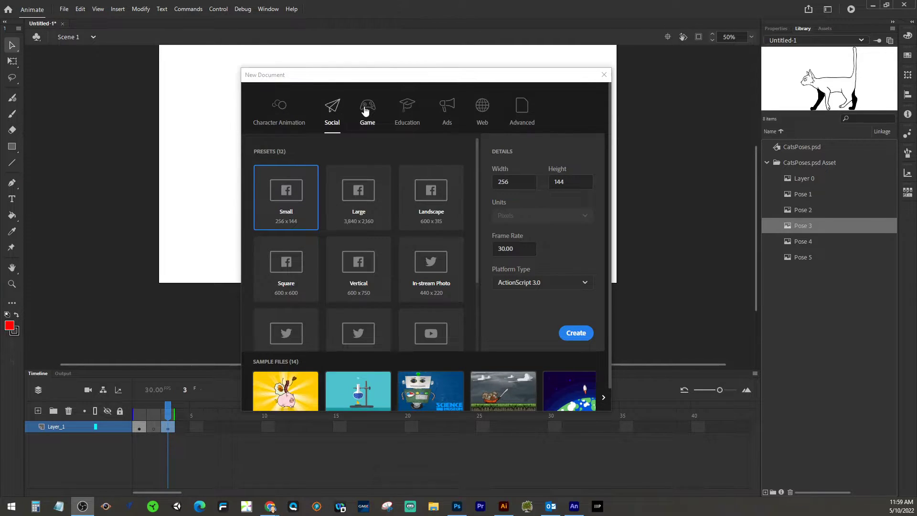
click(366, 110)
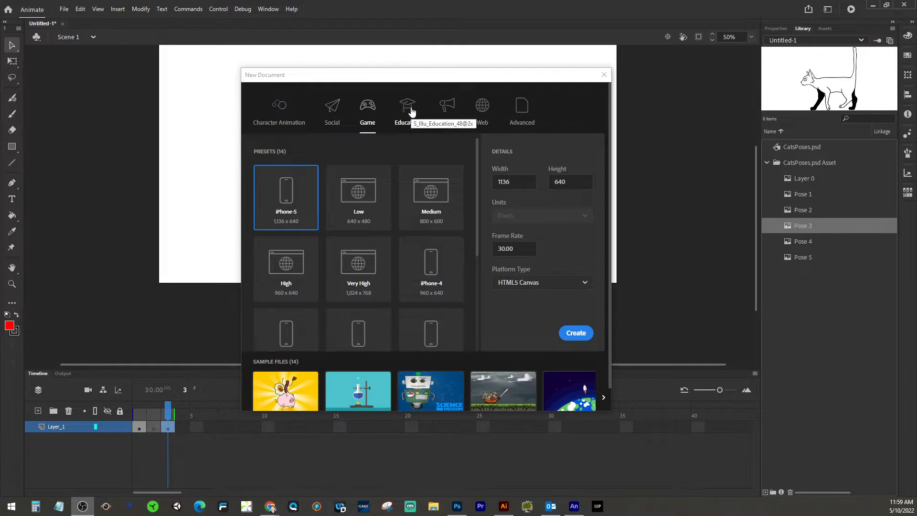
click(364, 193)
click(358, 262)
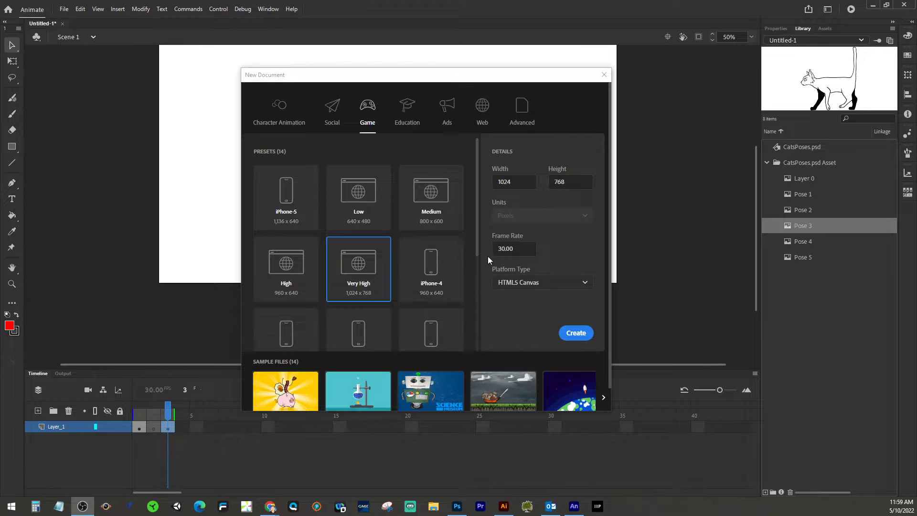
click(432, 268)
click(285, 200)
Compare the Education and Ads presets, ending on the 250 x 250 Square ad preset.
click(408, 123)
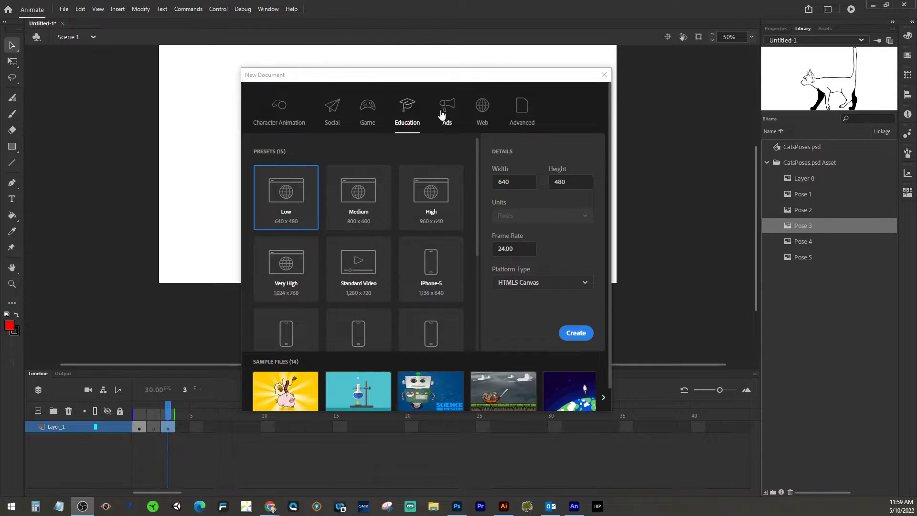
click(442, 114)
click(411, 206)
click(370, 200)
click(427, 268)
click(431, 330)
click(372, 329)
click(297, 325)
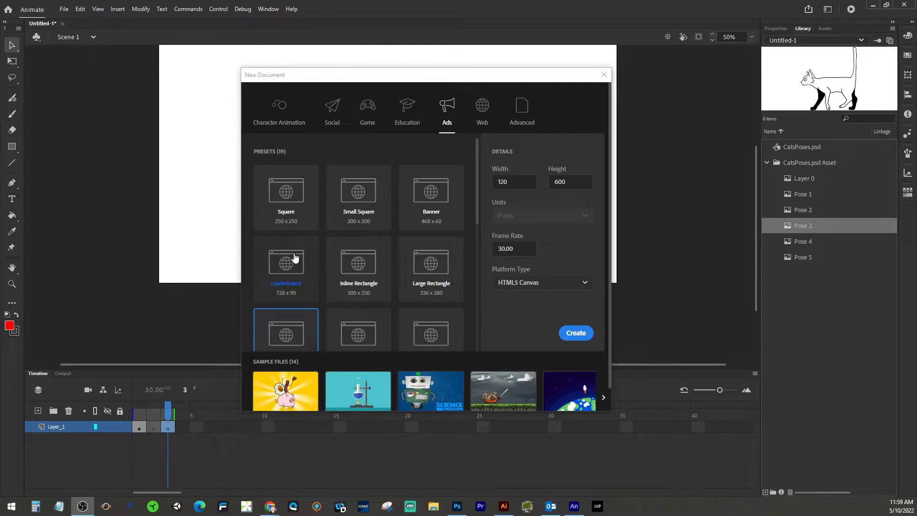
click(292, 198)
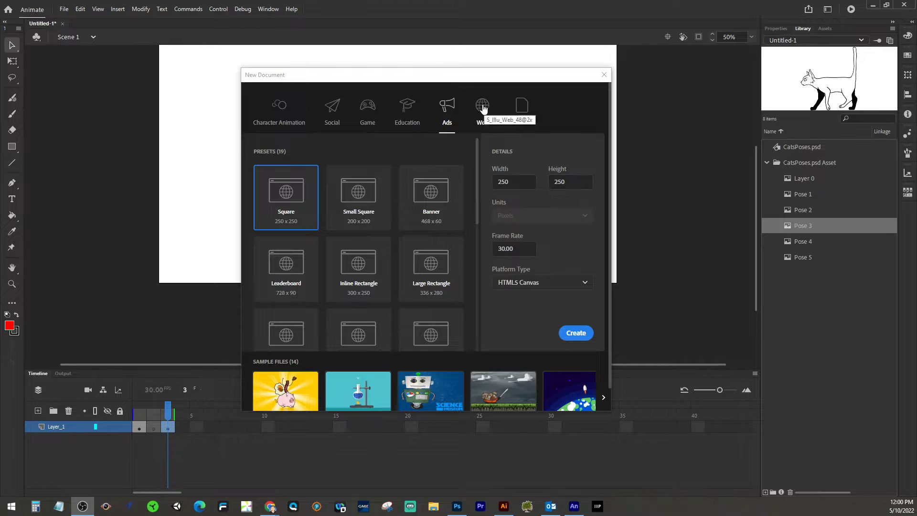
Return to the Character Animation Full HD 1920 x 1080 preset, keeping ActionScript 3.0 as the platform.
click(284, 112)
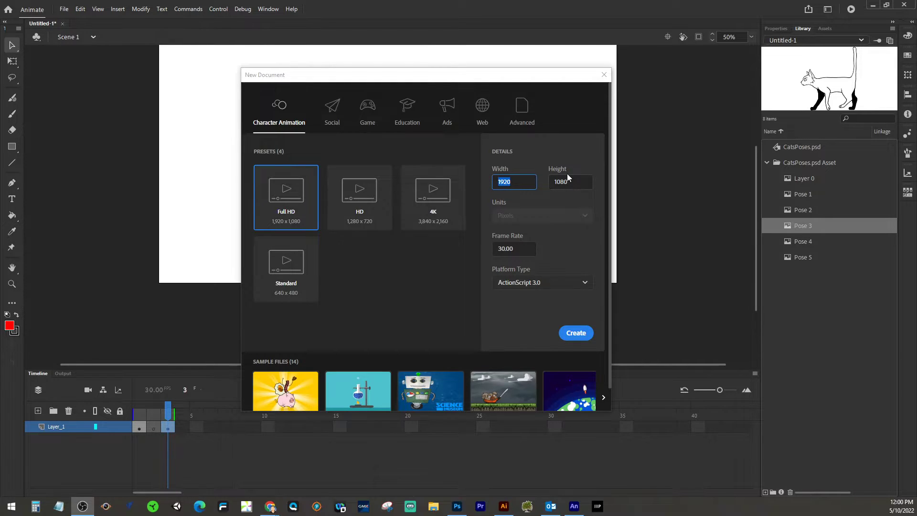
key(Tab)
click(547, 285)
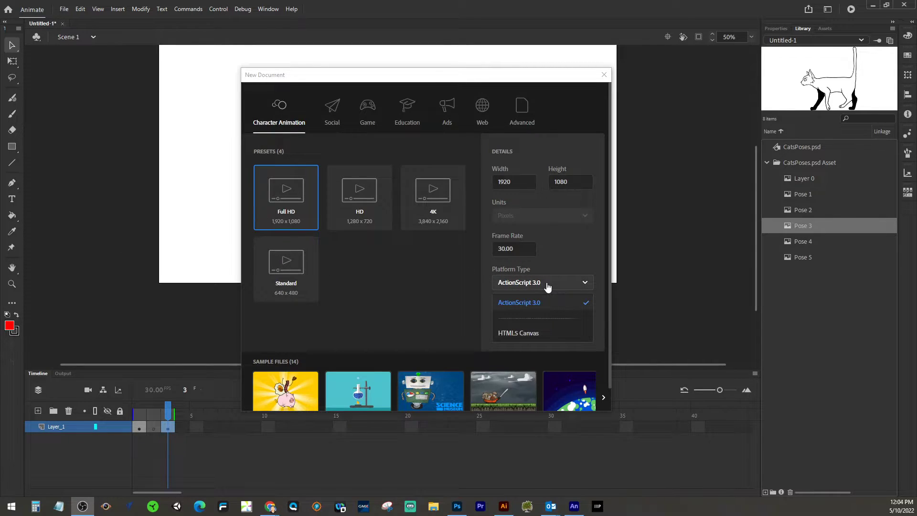
click(514, 301)
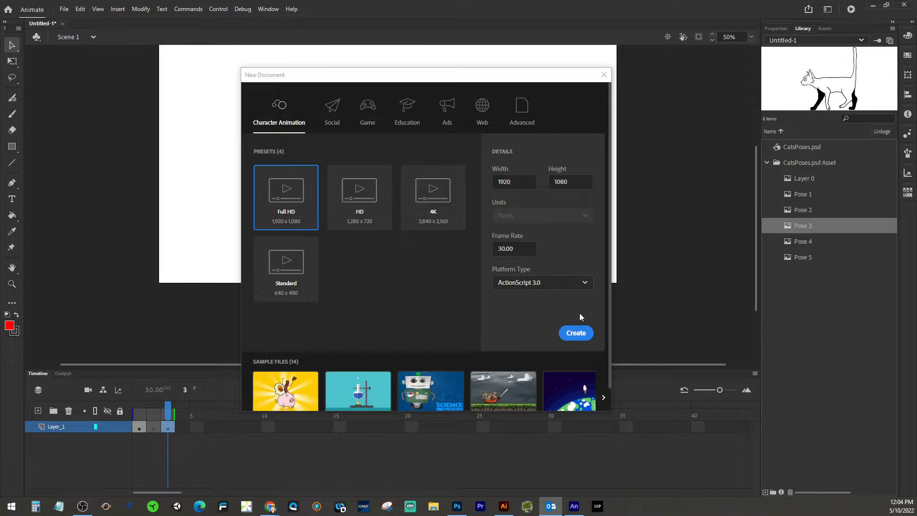
Create the 1920 x 1080 document and zoom out so the whole Untitled-2 stage fits.
click(577, 334)
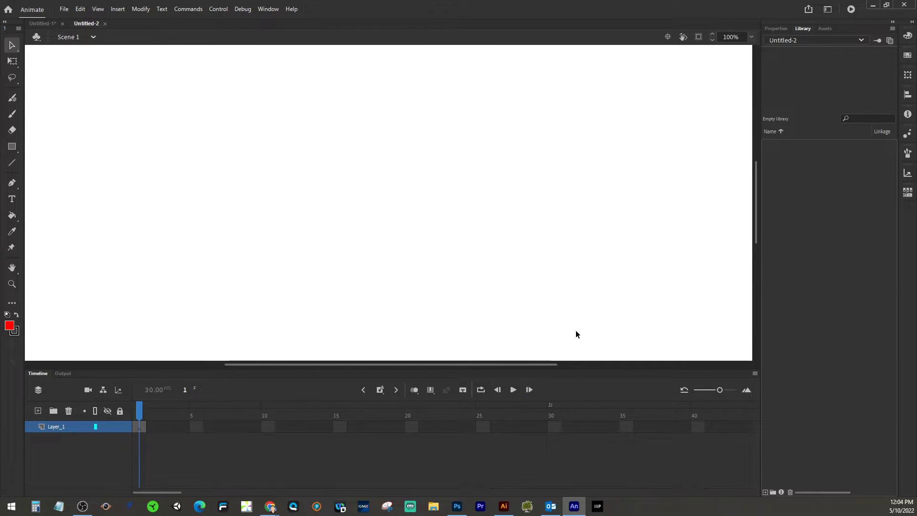
key(ctrl+minus)
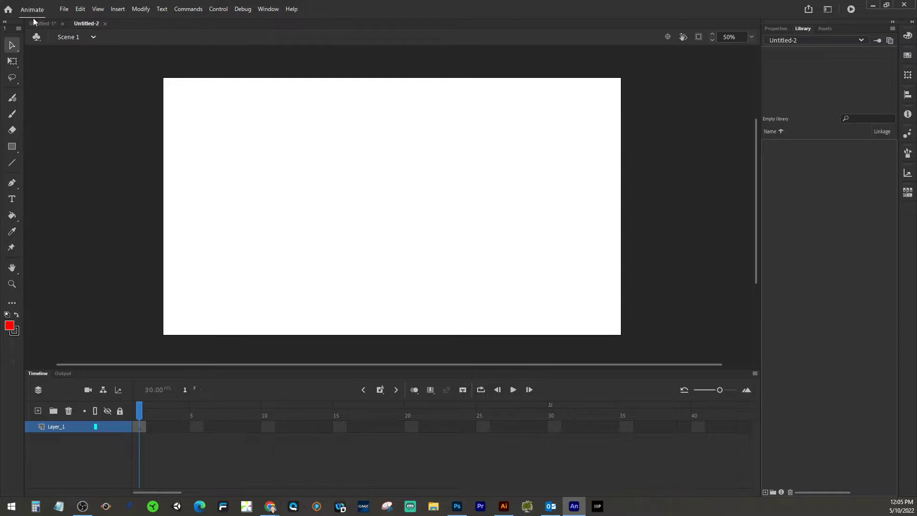
Pick CatsPoses.psd with the All Files filter in Import to Library and open its PSD options.
click(63, 10)
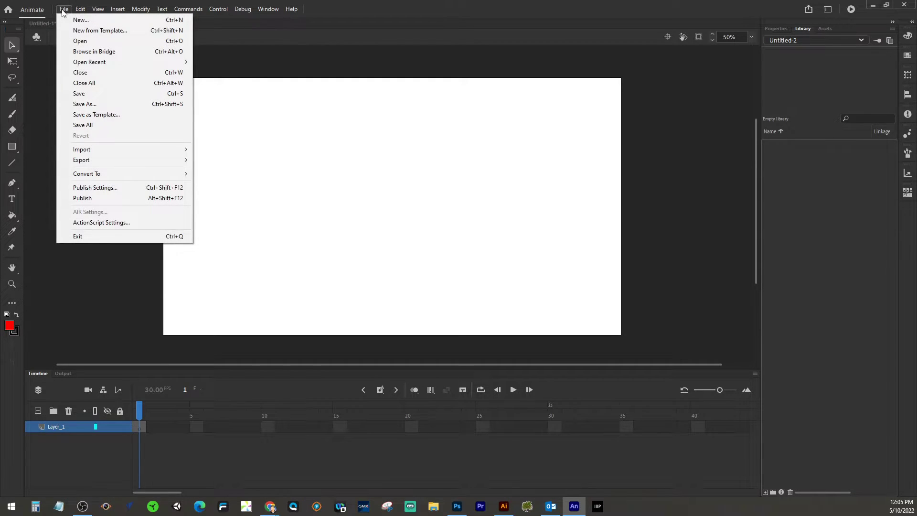
mouse_move(65, 151)
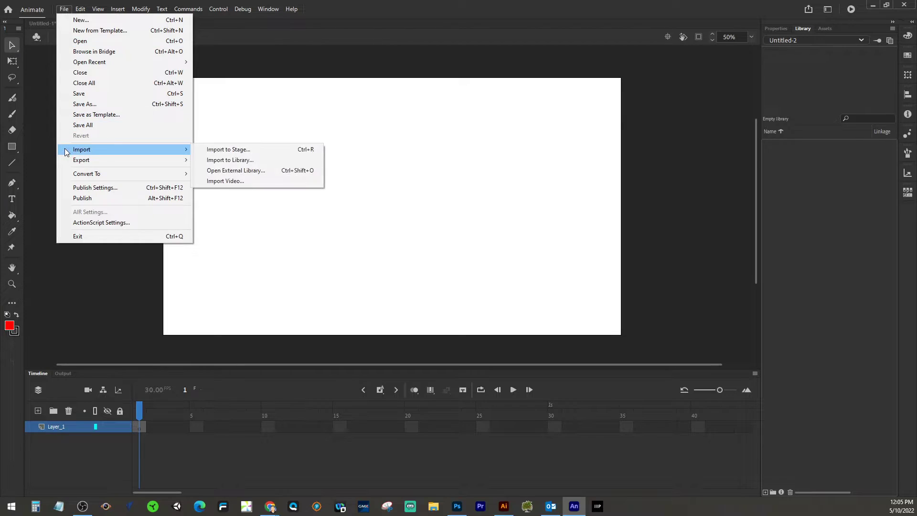
click(234, 160)
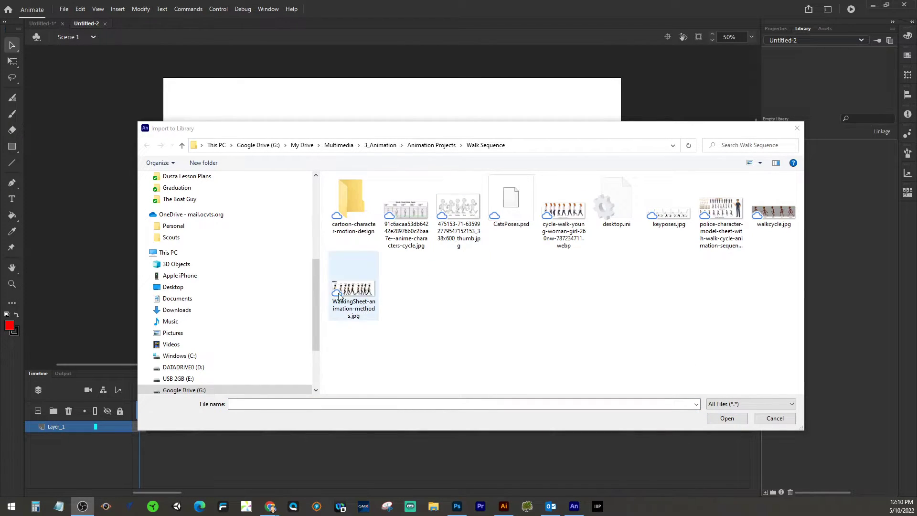
click(729, 403)
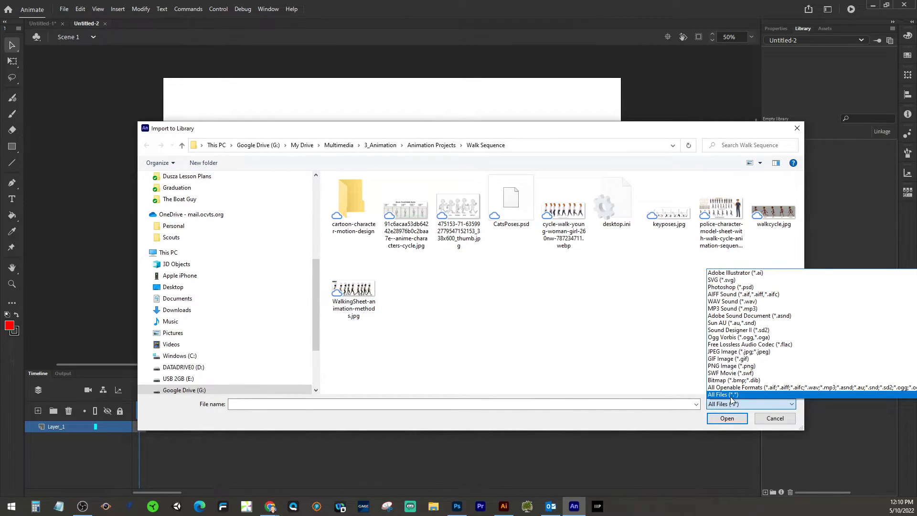
click(730, 395)
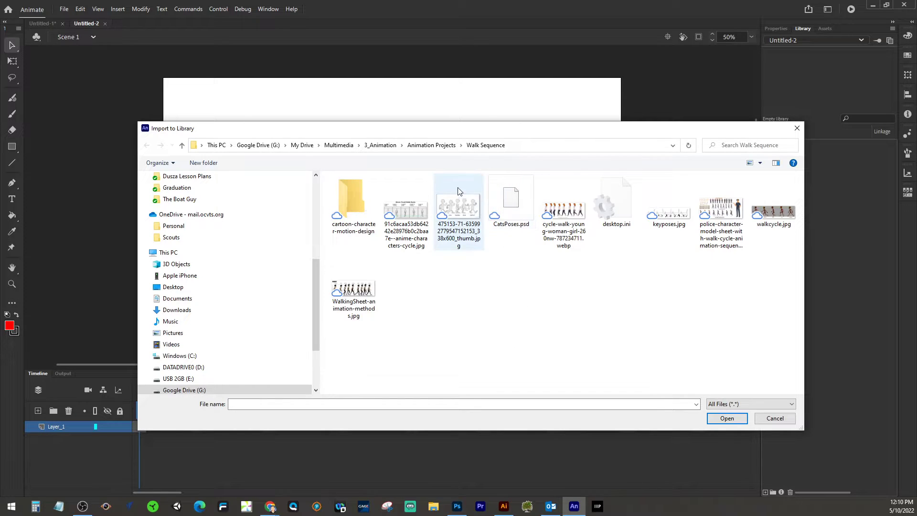
click(510, 220)
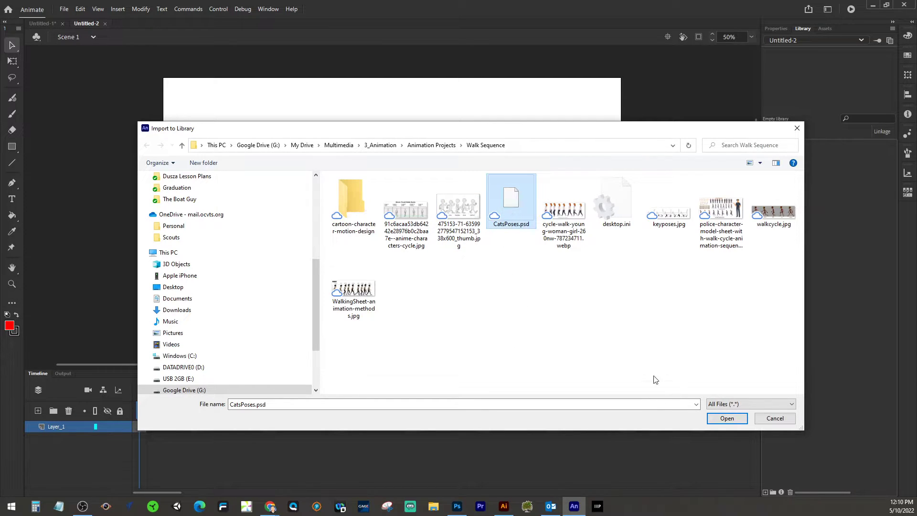
click(726, 419)
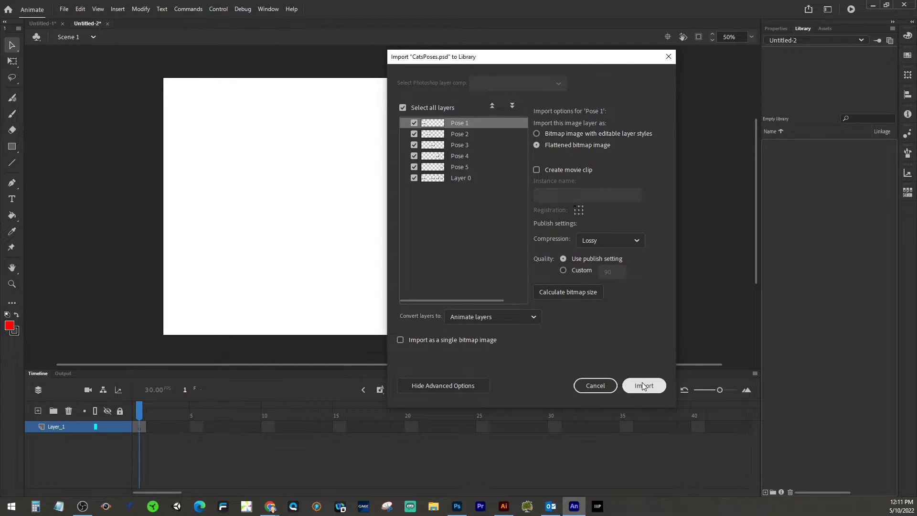
Import CatsPoses.psd and expand its asset folder to reveal Layer 0 and Pose 1 to Pose 5.
click(642, 382)
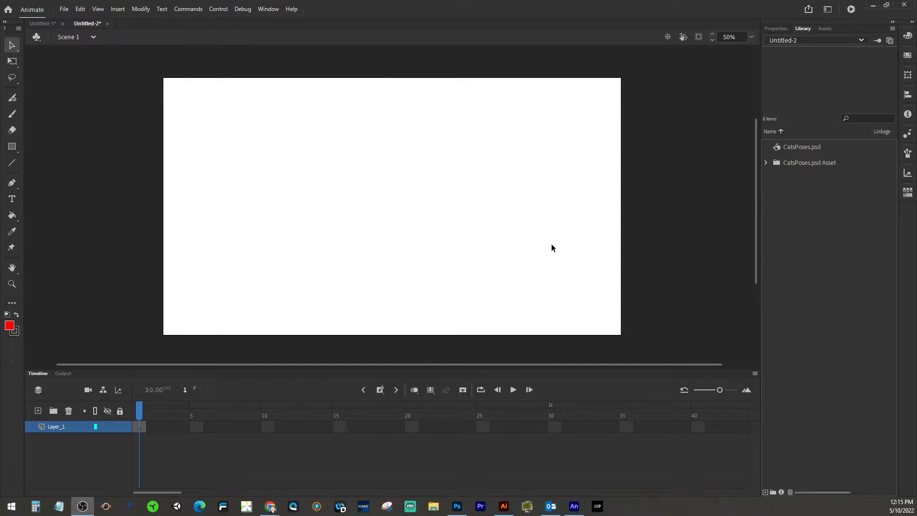
click(803, 30)
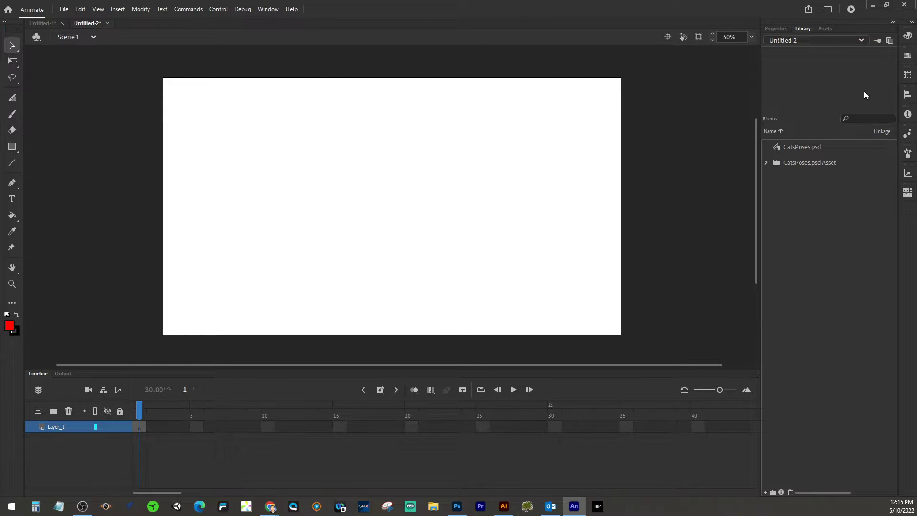
click(766, 163)
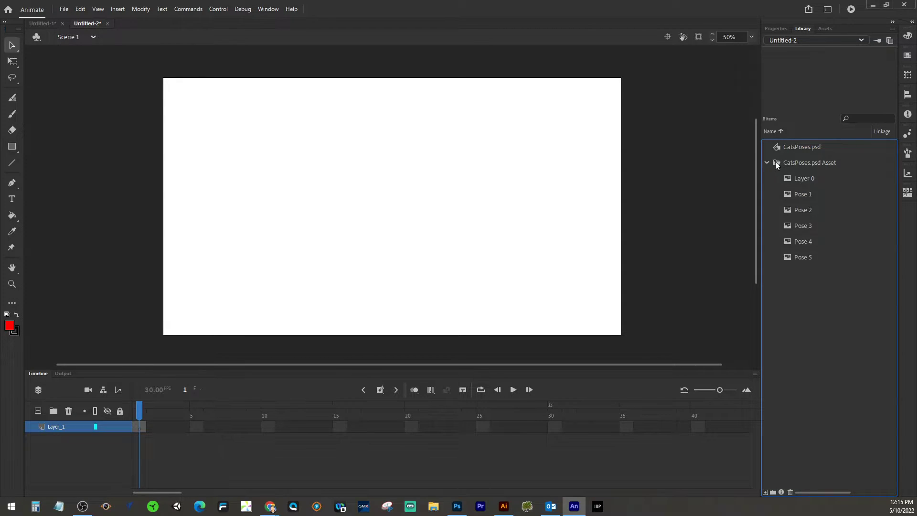
click(767, 162)
click(767, 163)
click(767, 162)
click(767, 163)
Drag the Pose 1 cat onto frame 1, left of centre and lower down.
click(802, 197)
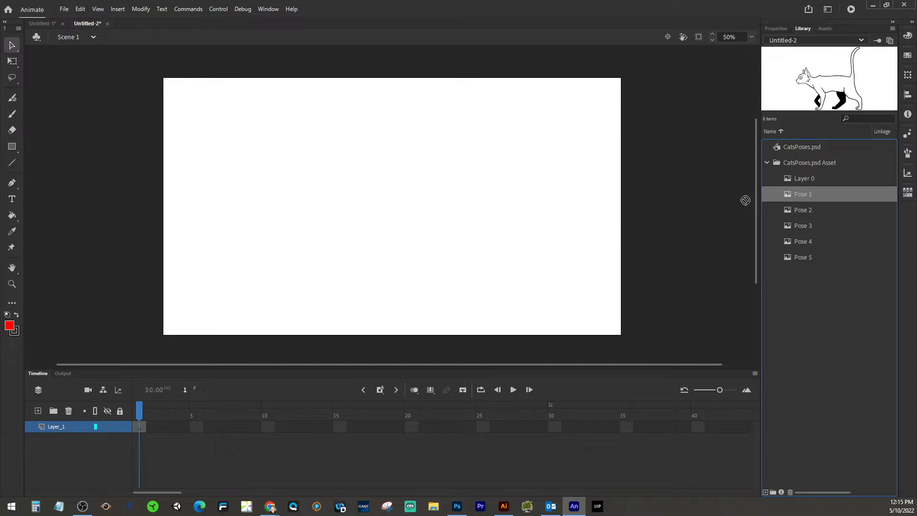
drag(736, 200, 407, 237)
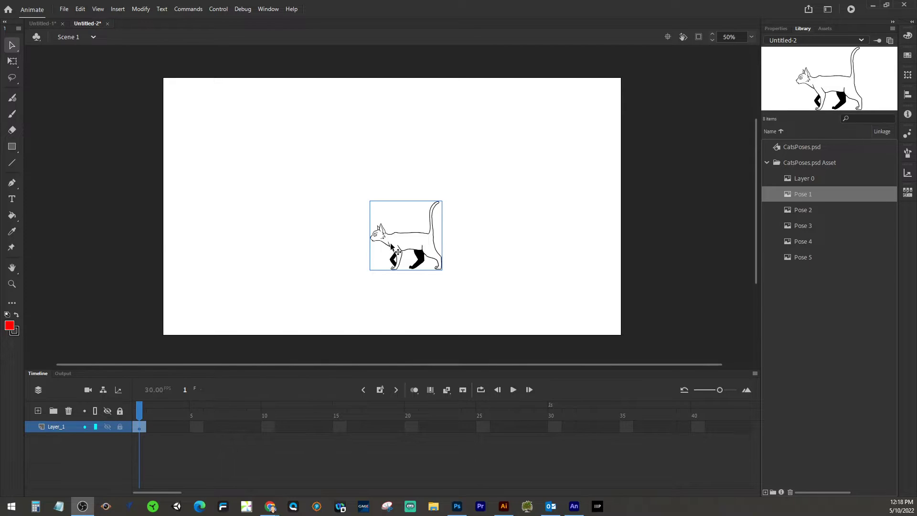
drag(400, 240, 331, 262)
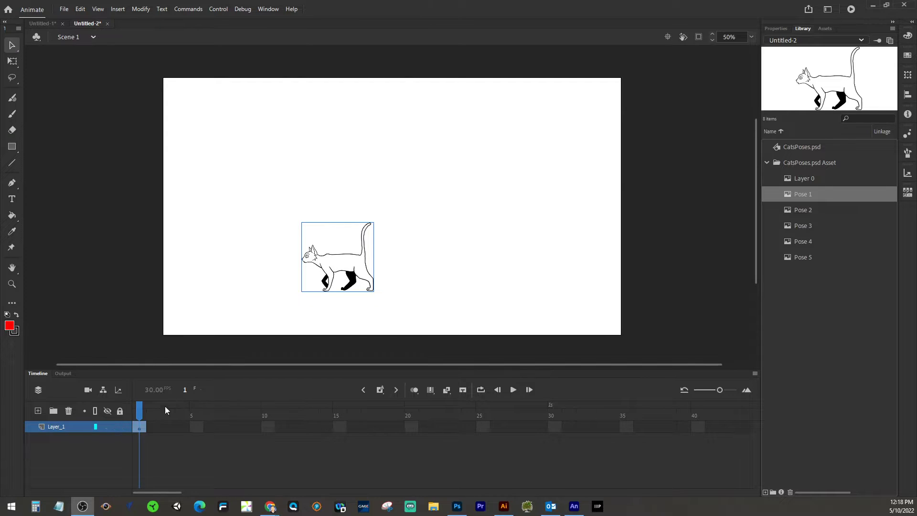
click(151, 428)
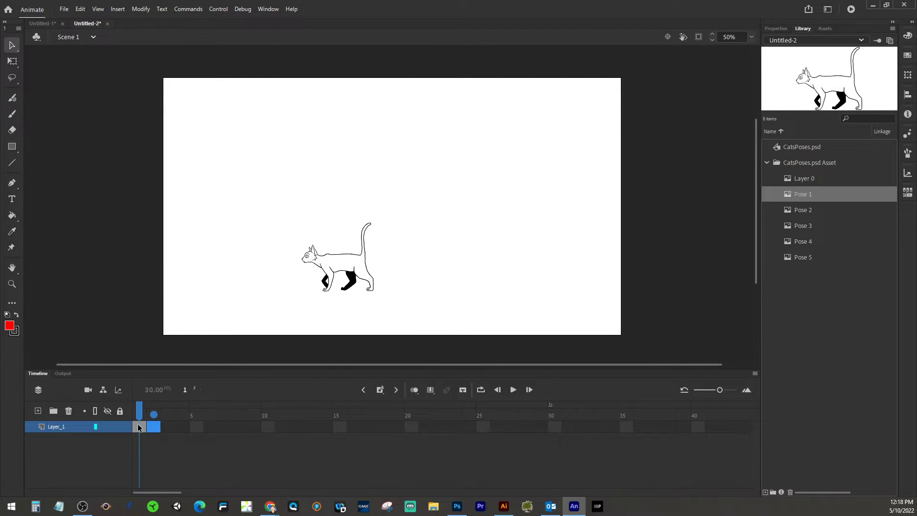
Insert a blank keyframe at frame 2 of Layer_1.
mouse_move(158, 428)
mouse_down()
mouse_move(182, 426)
mouse_move(156, 430)
mouse_up()
right_click(155, 427)
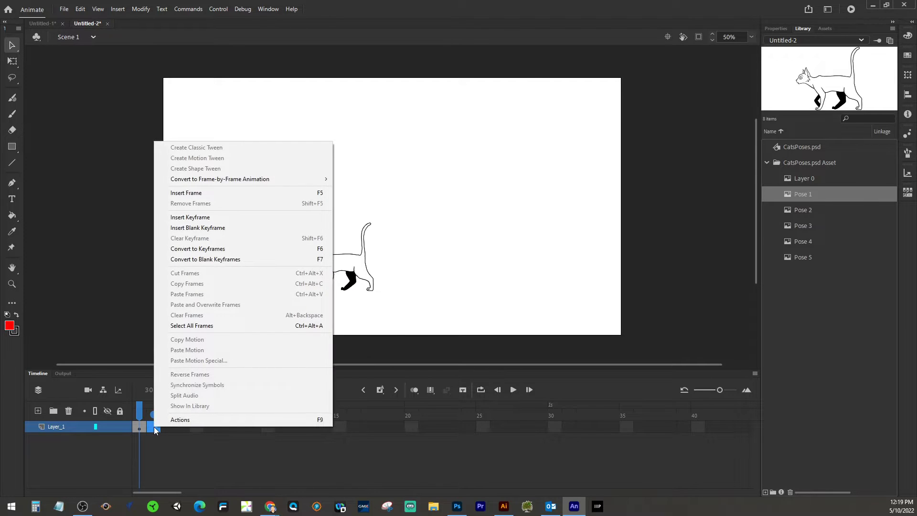
click(199, 229)
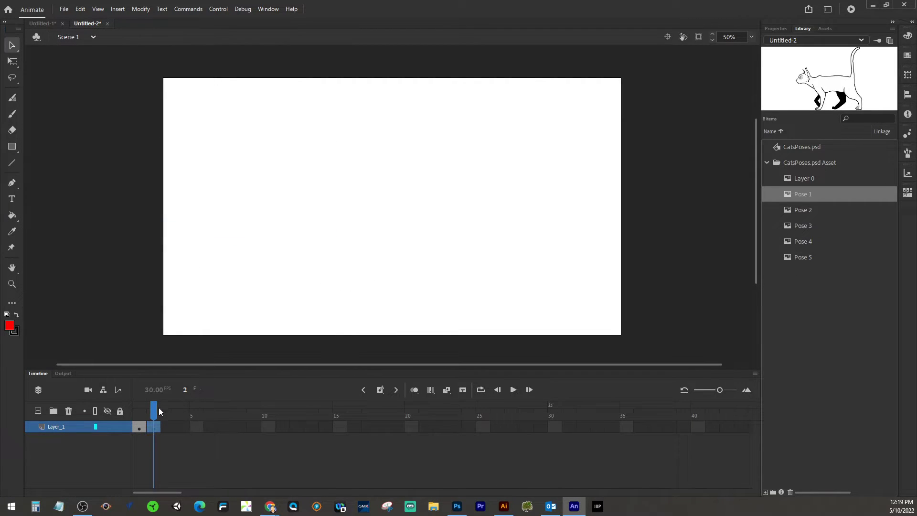
click(143, 411)
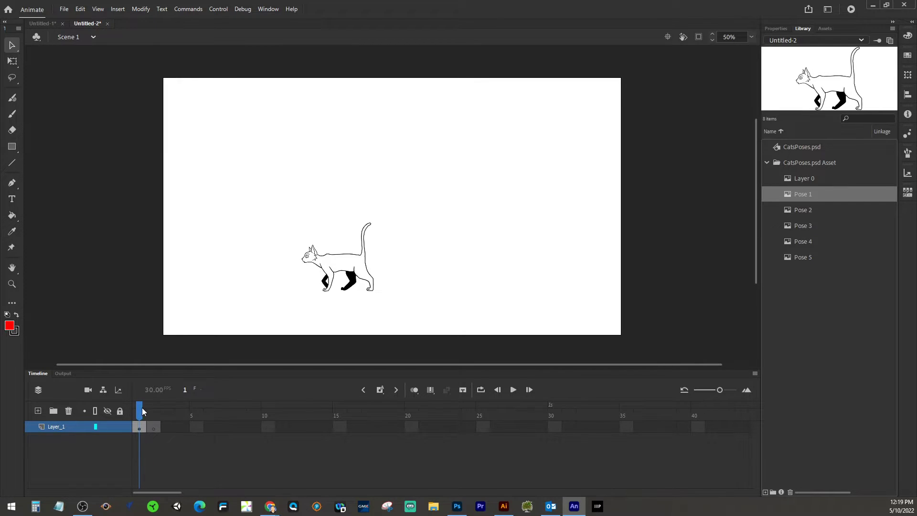
click(156, 415)
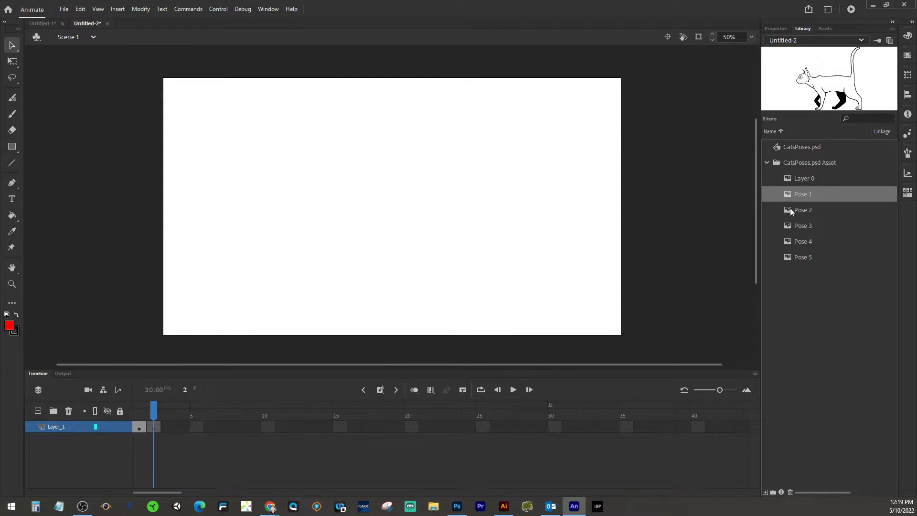
Place the Pose 2 cat on frame 2 and align it over the onion-skinned Pose 1.
drag(790, 209, 396, 276)
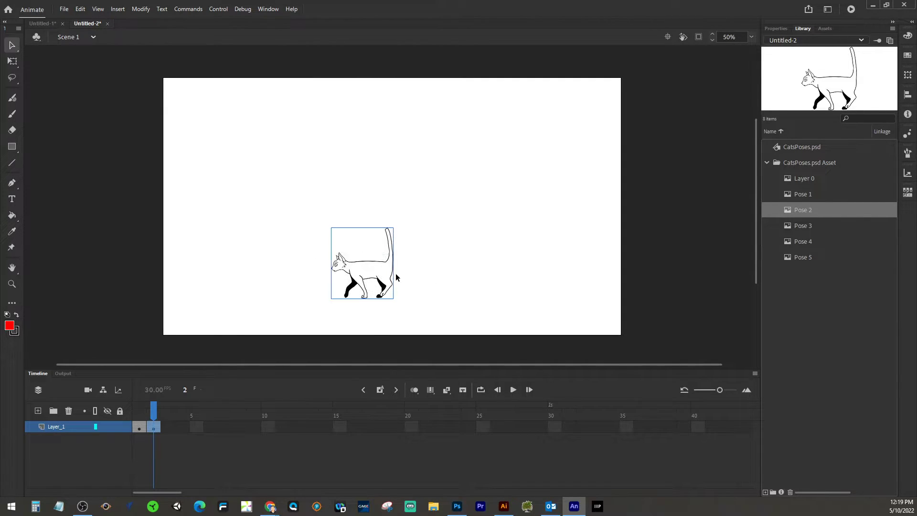
click(415, 392)
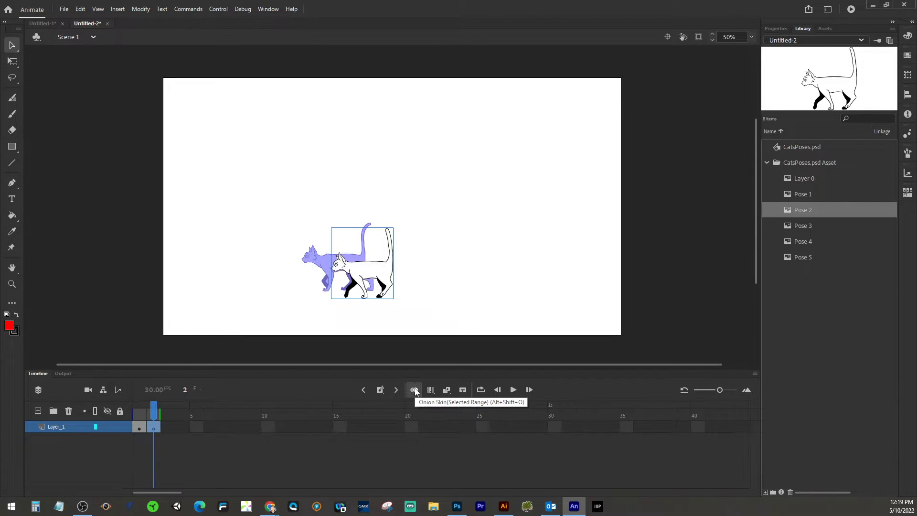
drag(385, 276, 416, 282)
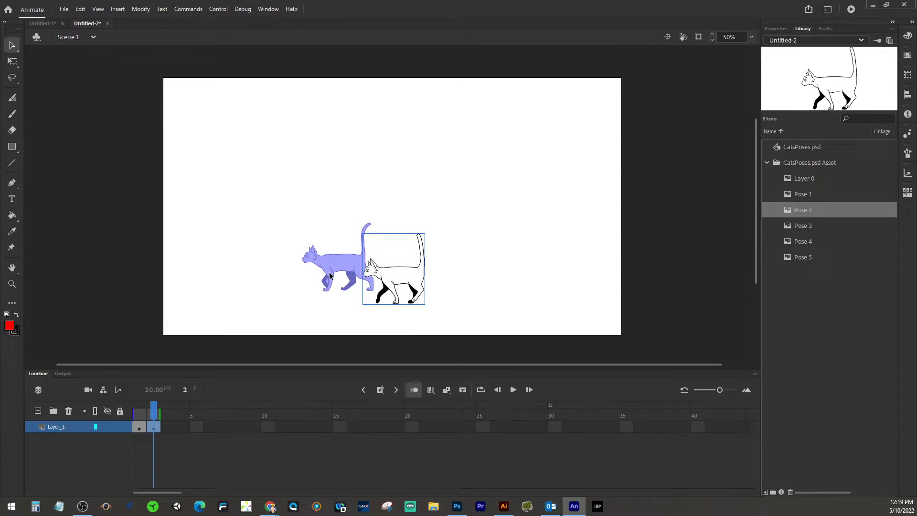
drag(399, 280, 335, 268)
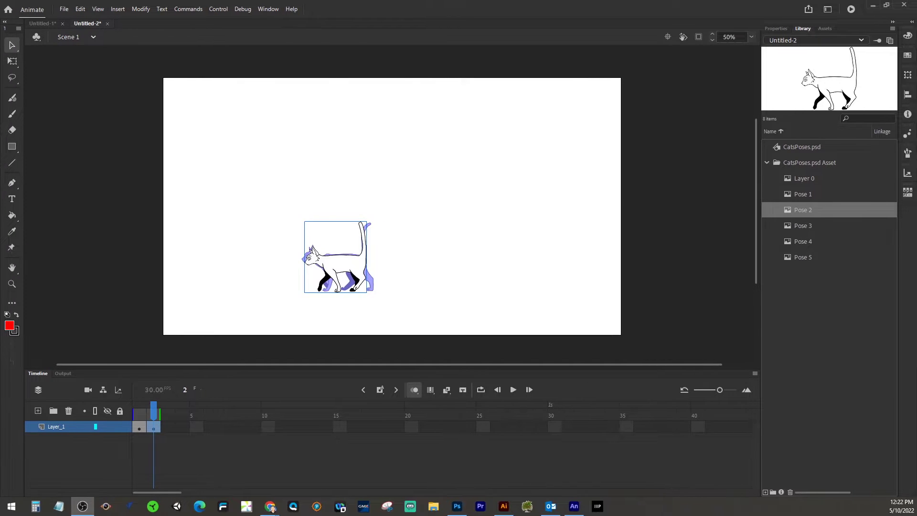
click(159, 415)
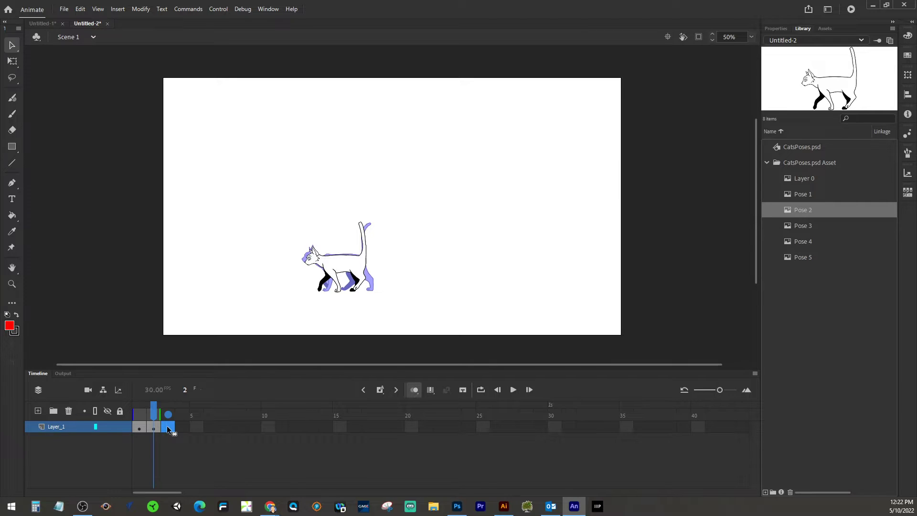
Insert blank keyframes at frames 3 and 4 holding the Pose 3 and Pose 4 cats.
right_click(168, 430)
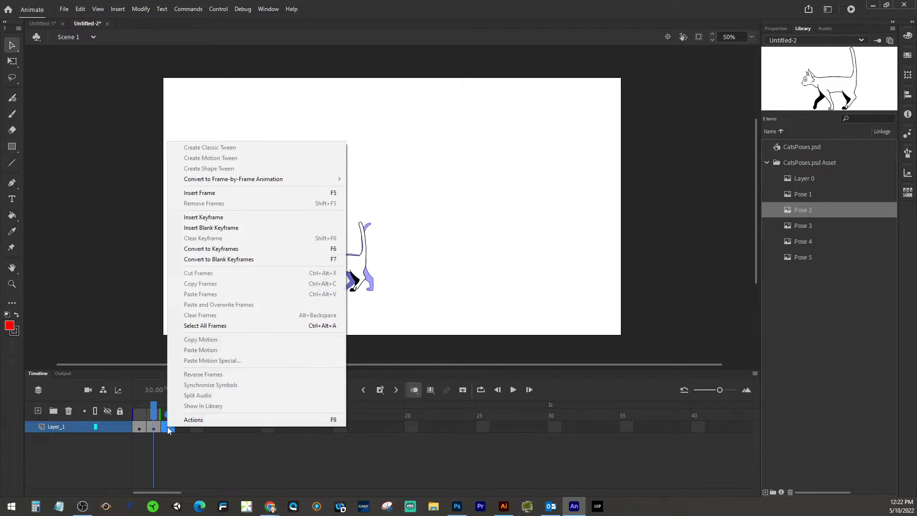
click(213, 229)
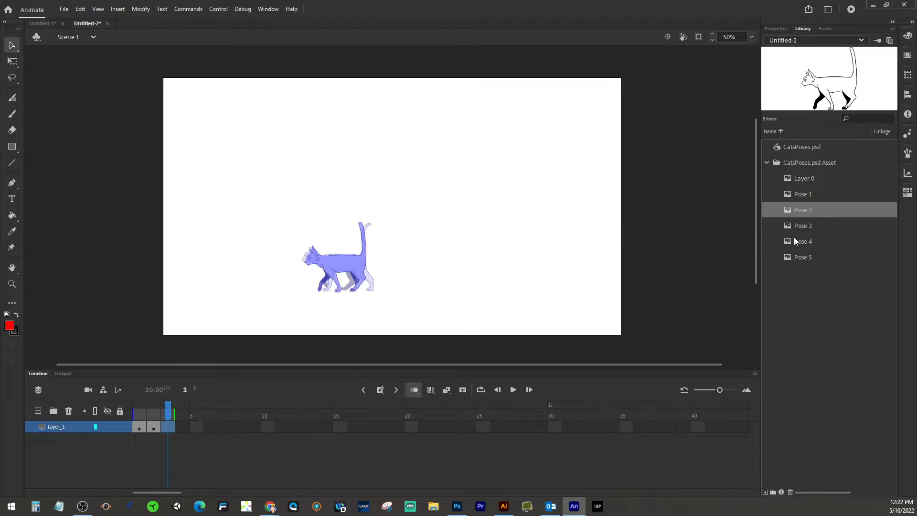
drag(785, 225, 346, 263)
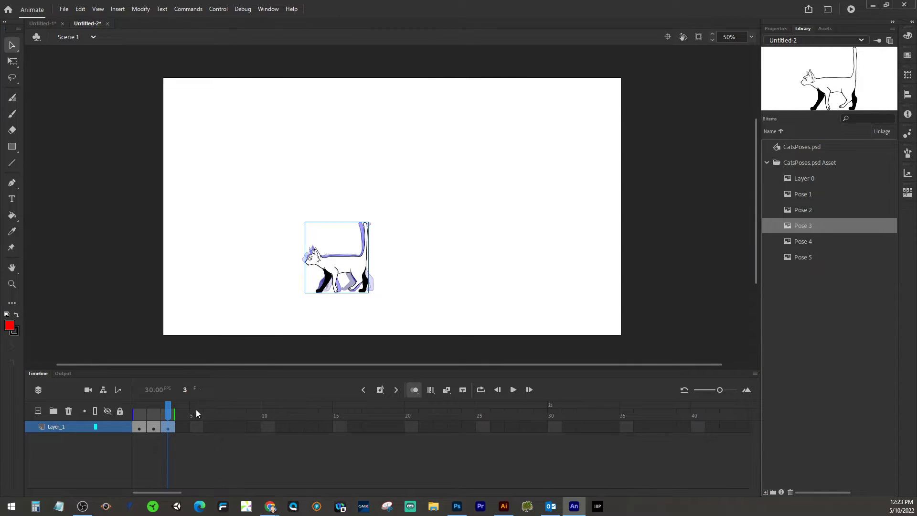
right_click(180, 425)
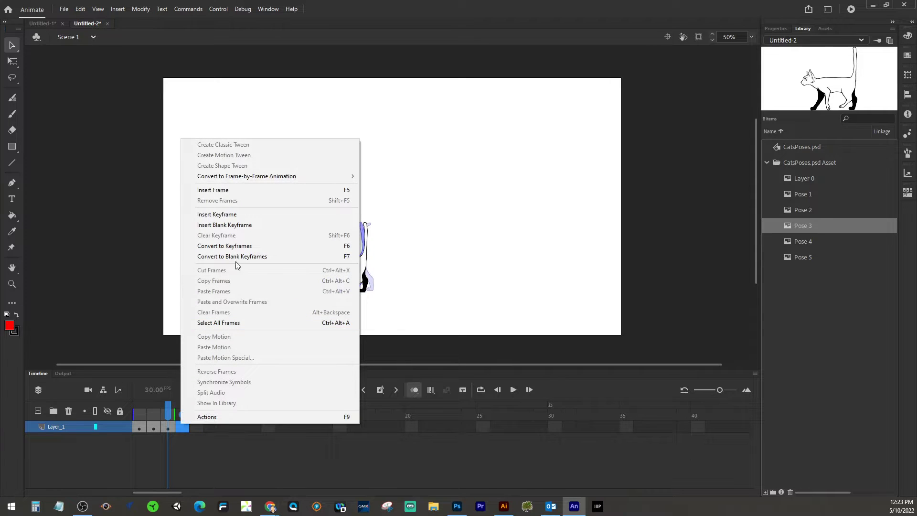
click(254, 225)
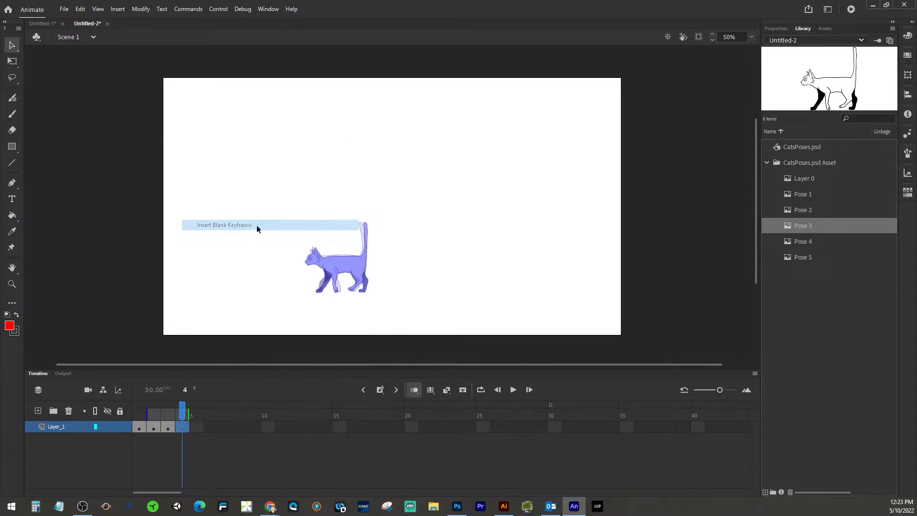
click(792, 245)
drag(792, 245, 349, 264)
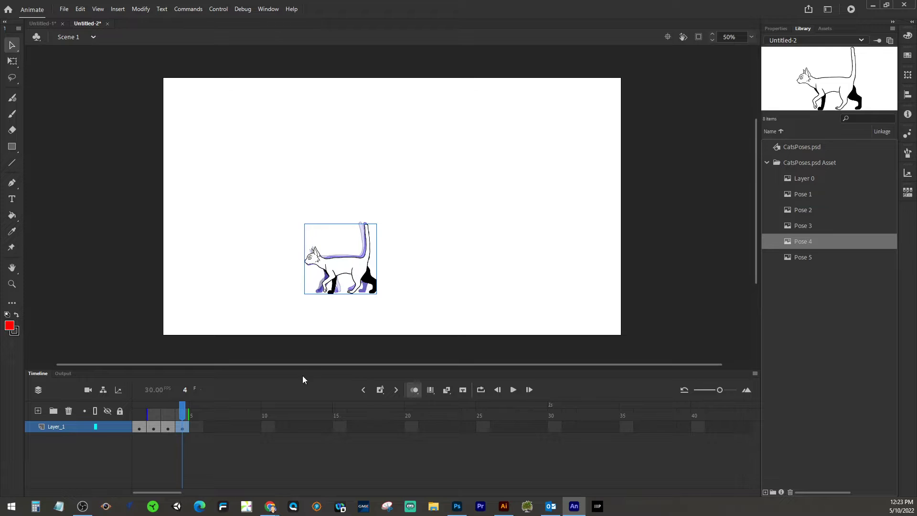
Insert a blank keyframe at frame 5 and place the Pose 5 cat there.
click(198, 428)
right_click(199, 428)
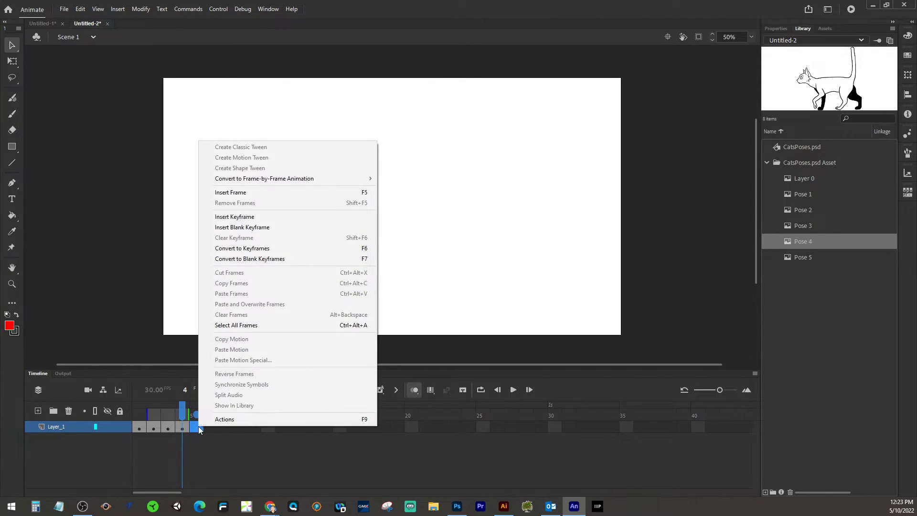
click(251, 227)
drag(781, 258, 352, 275)
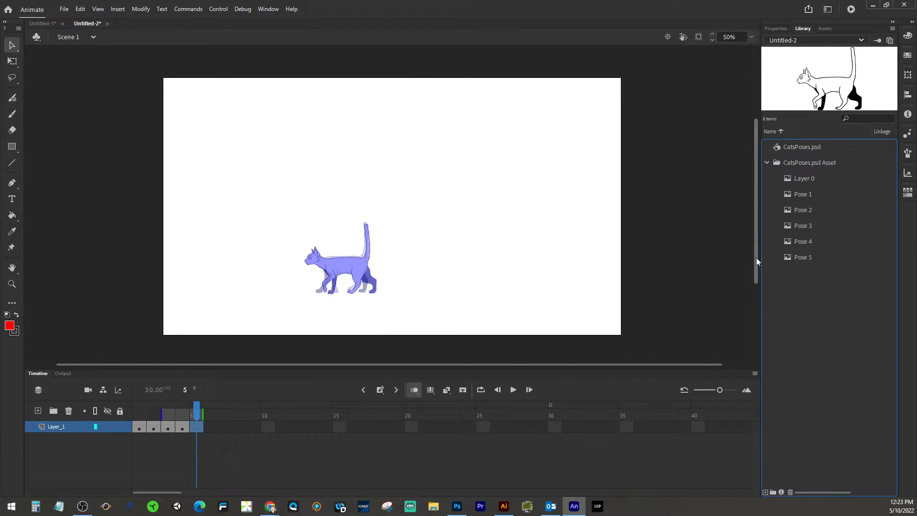
drag(792, 259, 345, 269)
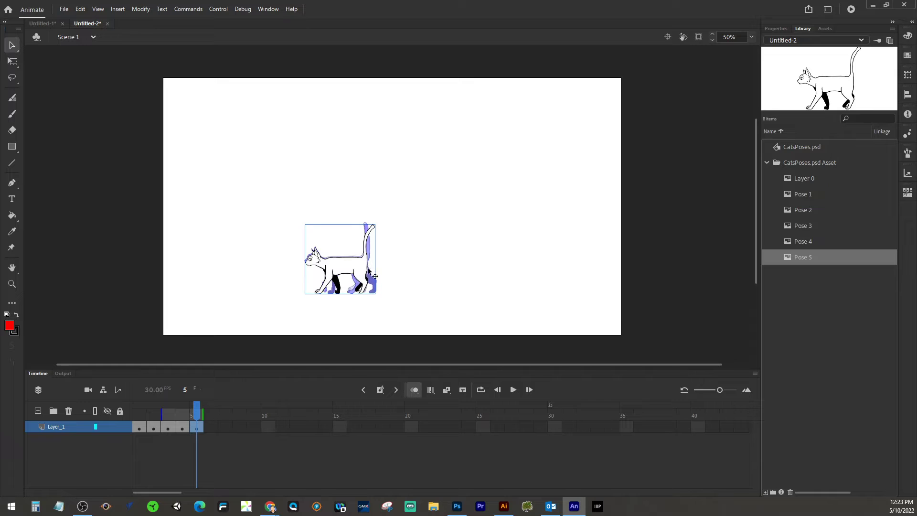
Save as Catwalk.fla in My Drive > Multimedia > 3_Animation > Animation Projects > Walk Sequence.
click(63, 8)
click(78, 93)
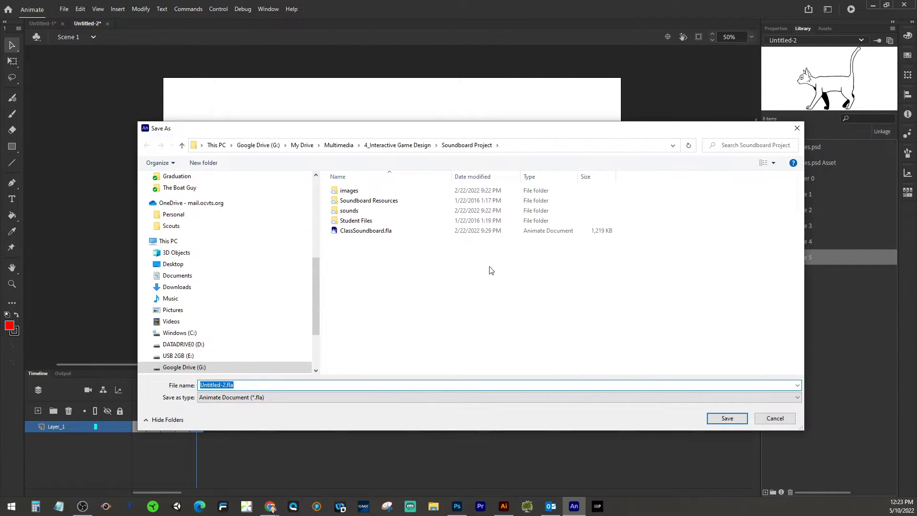
click(303, 145)
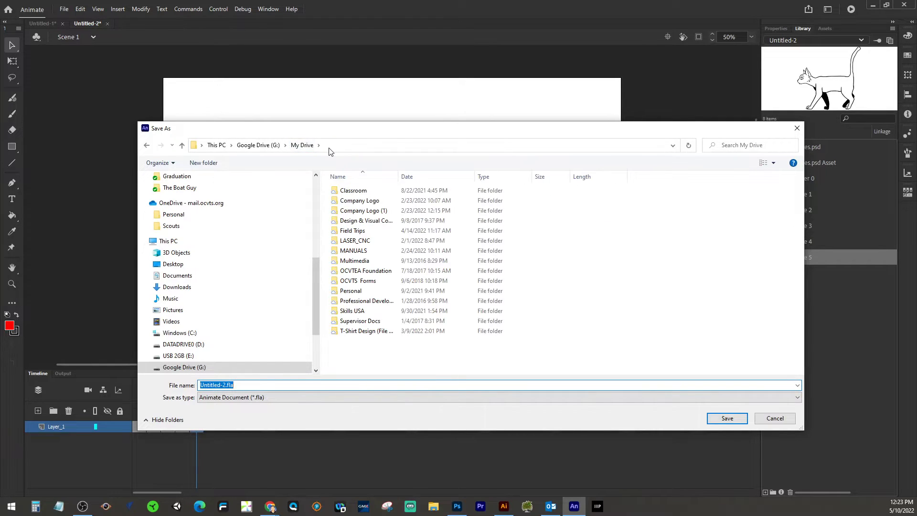
click(361, 260)
double_click(360, 261)
click(373, 211)
double_click(372, 211)
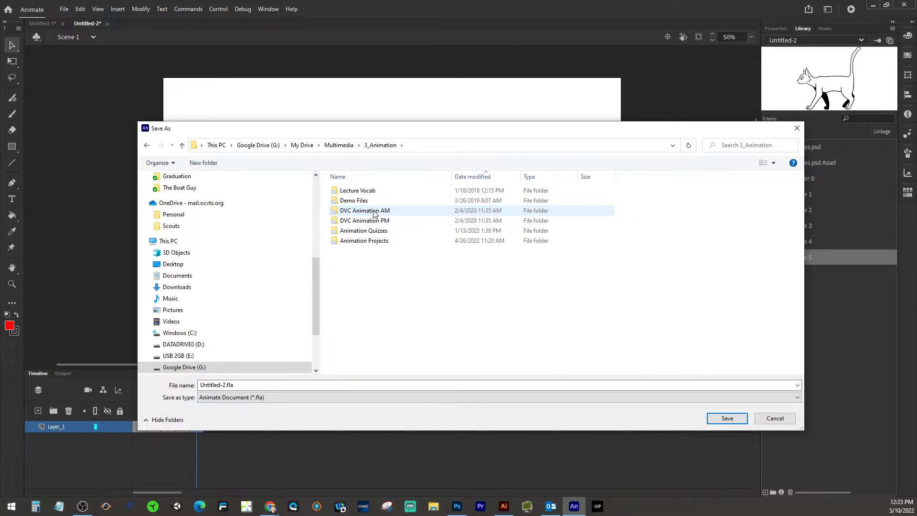
double_click(373, 241)
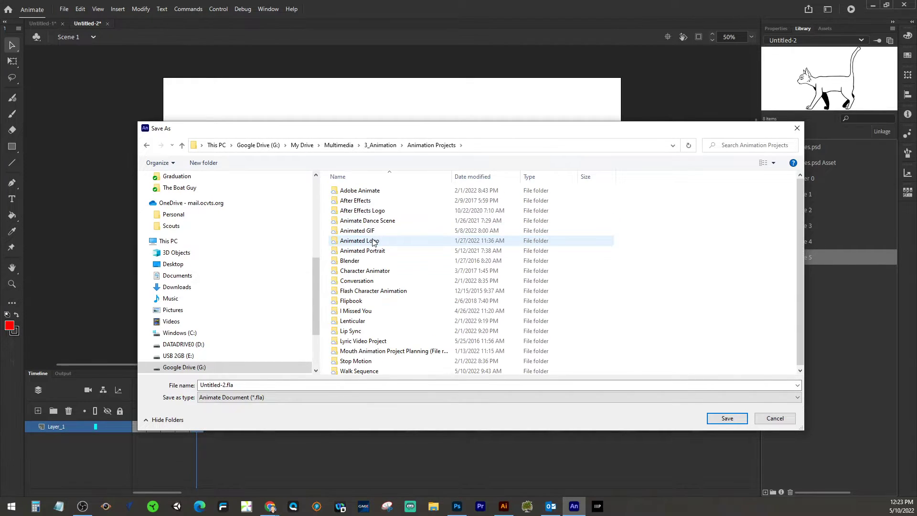
double_click(364, 371)
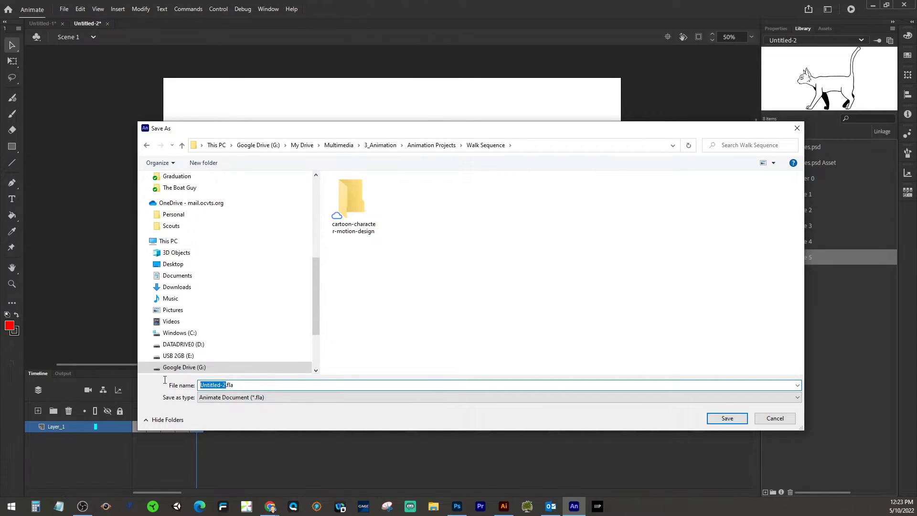
text(Catw)
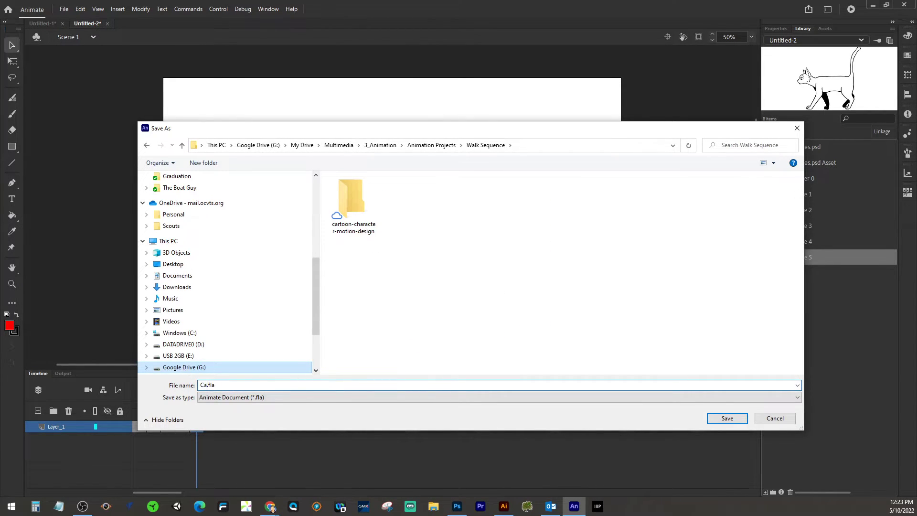
text(alk)
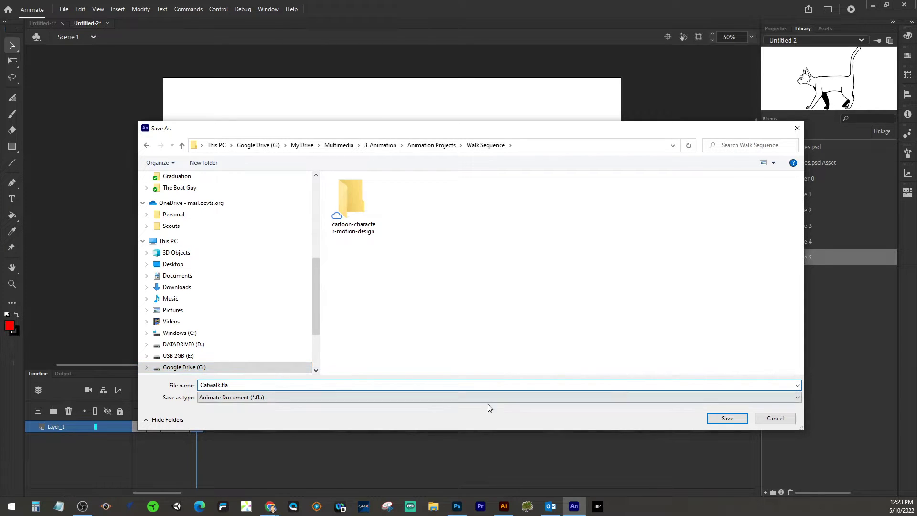
click(716, 417)
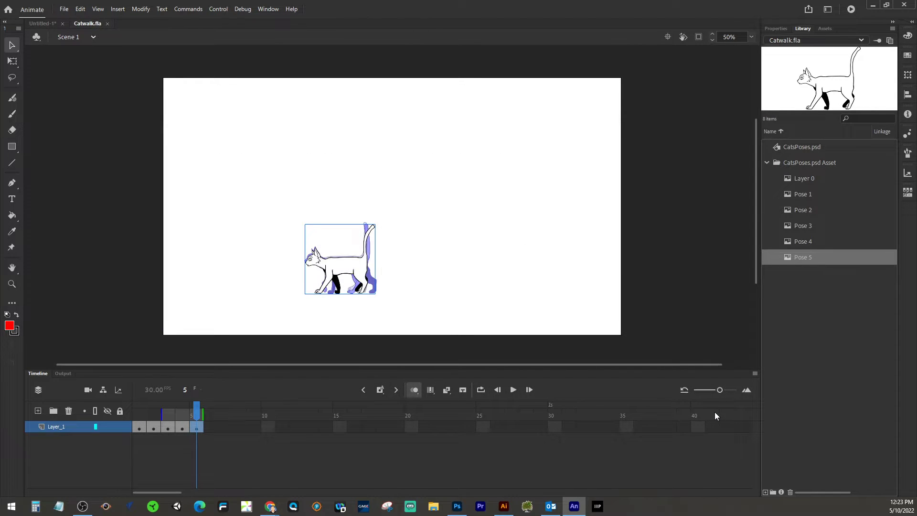
key(ctrl+Return)
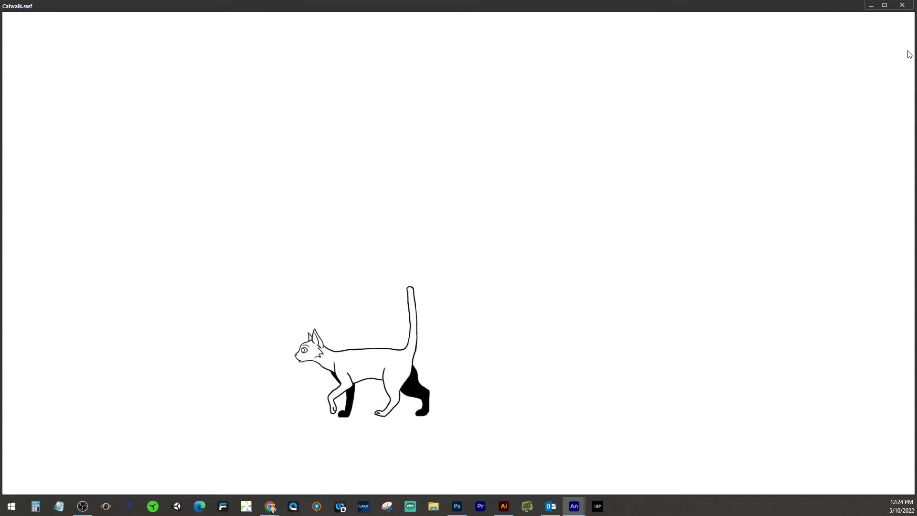
click(903, 7)
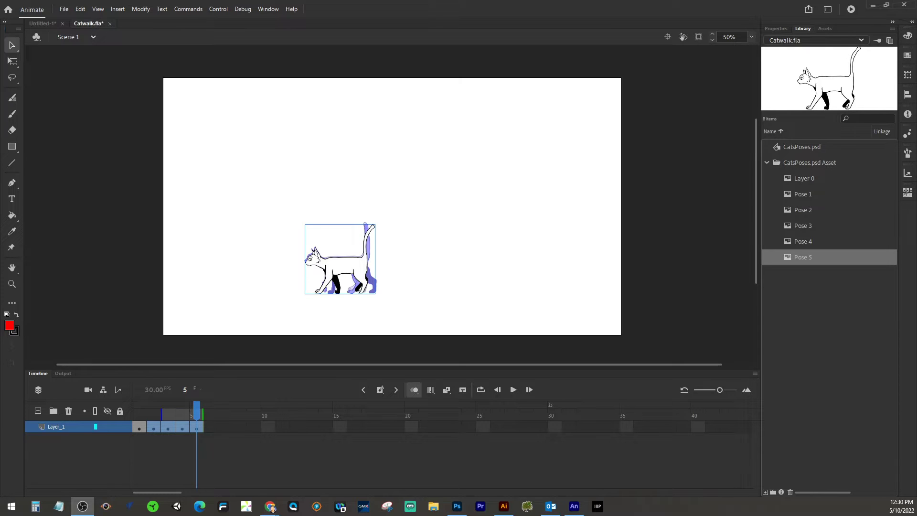
Set the document frame rate to 12 fps and test-play the walk with Ctrl+Enter.
click(549, 261)
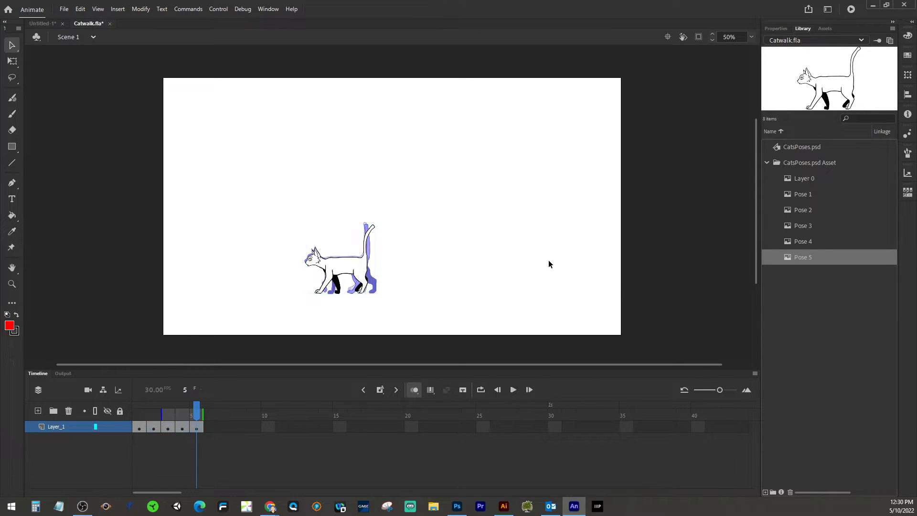
key(ctrl+equal)
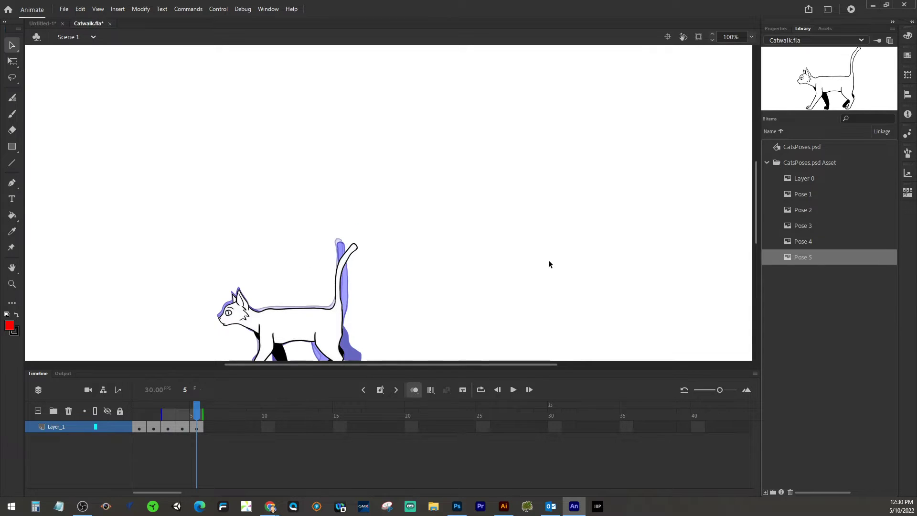
scroll(492, 255, down, 5)
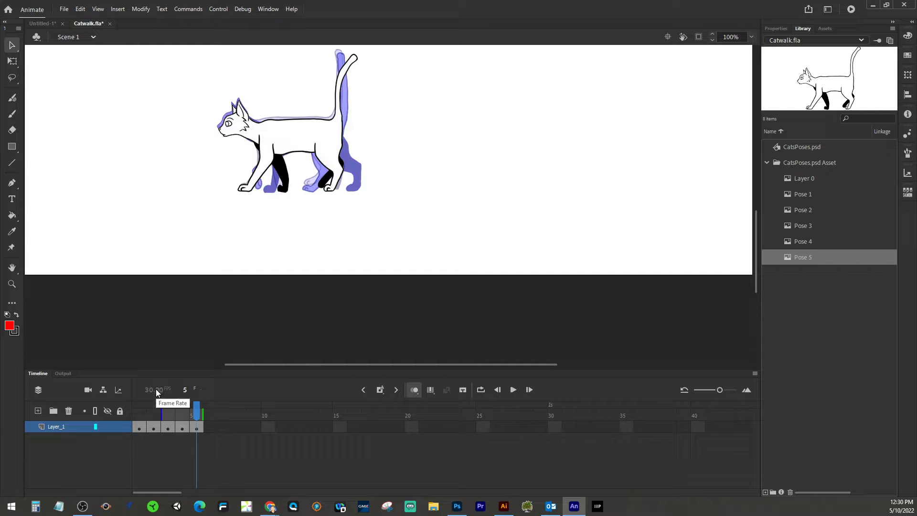
click(185, 390)
key(Return)
click(143, 10)
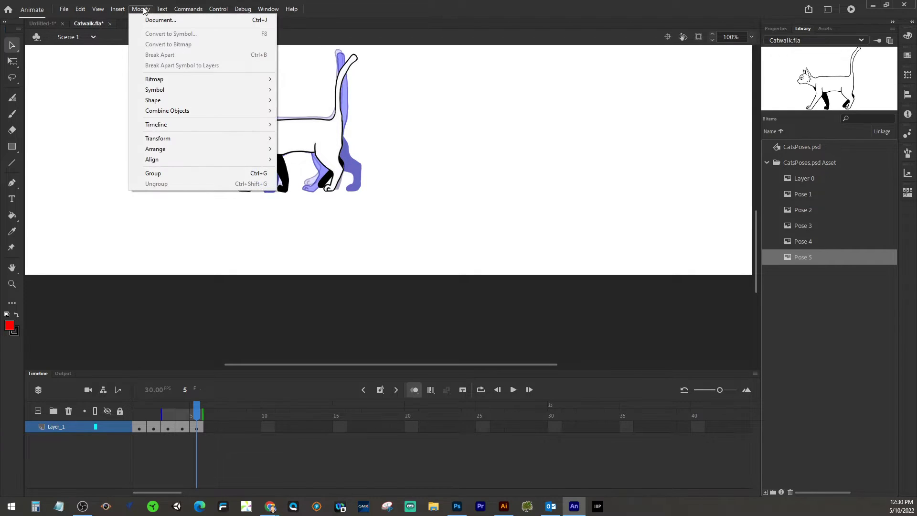
click(147, 21)
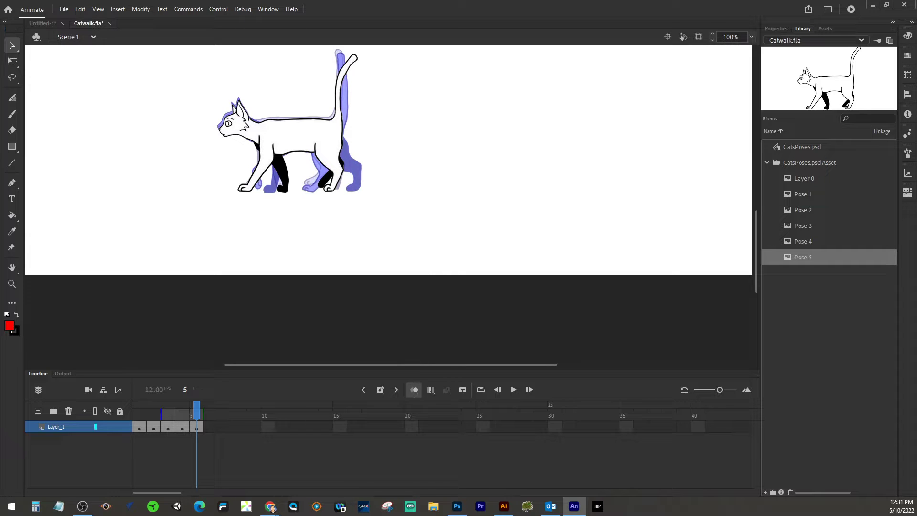
key(ctrl+Return)
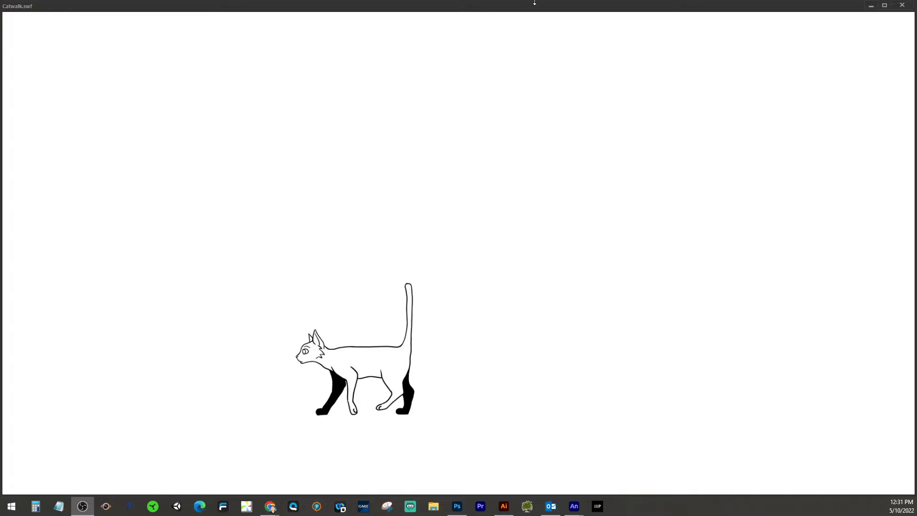
click(902, 6)
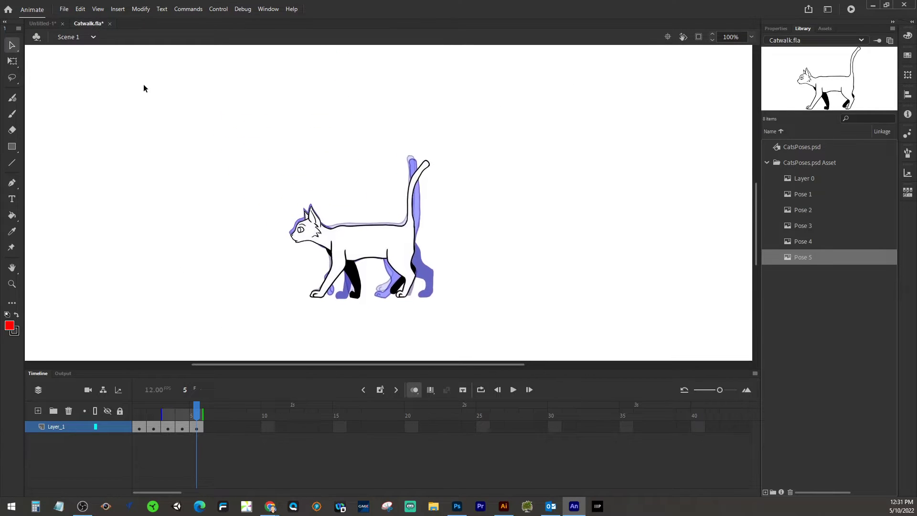
click(65, 9)
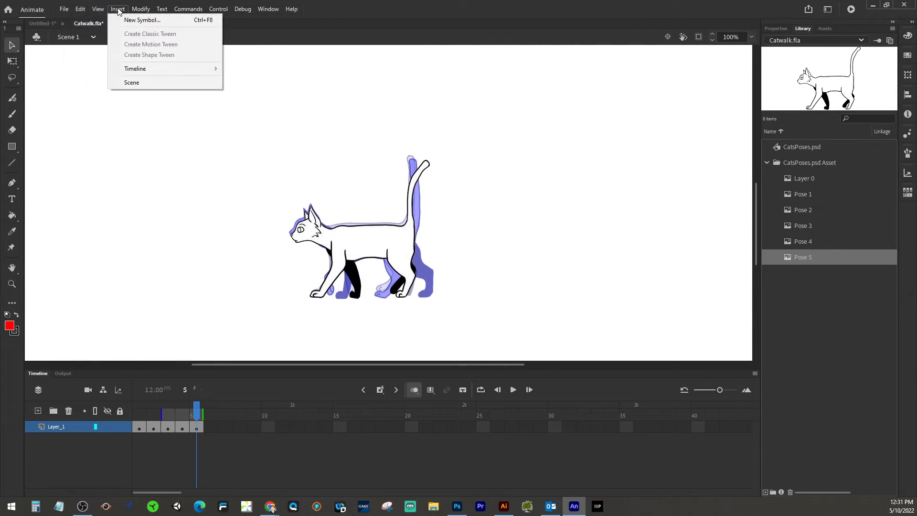
mouse_move(141, 9)
key(Escape)
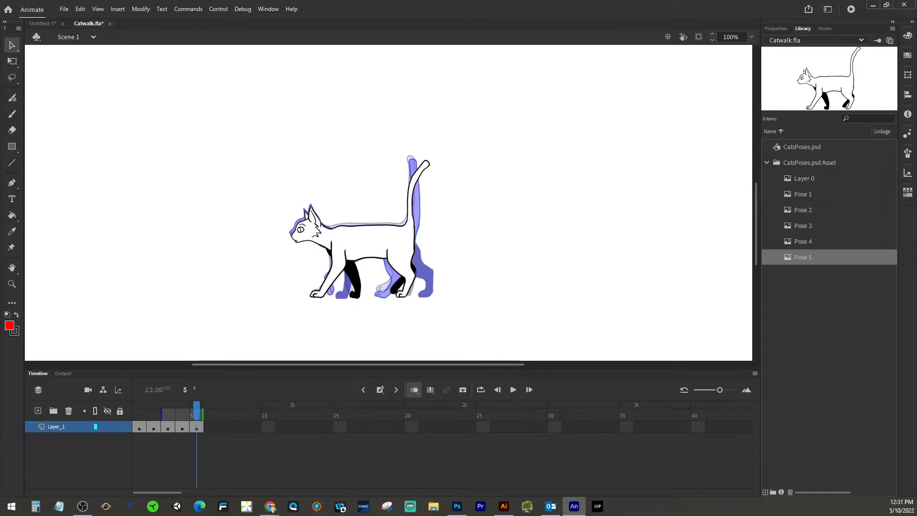
key(ctrl+j)
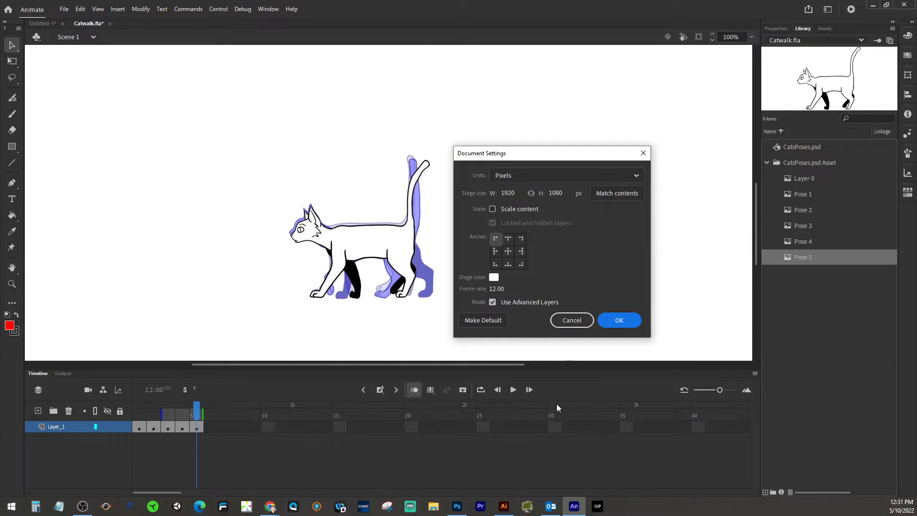
click(584, 322)
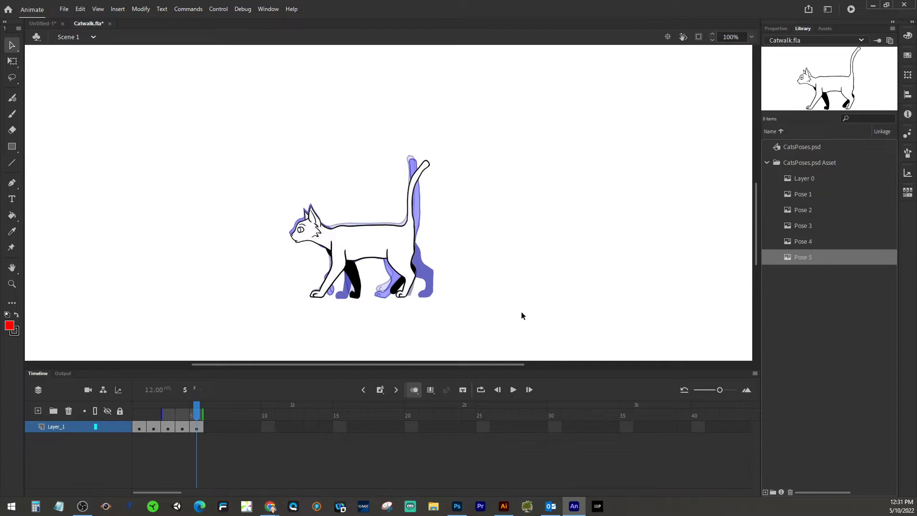
Shift the second pose and the poses after it later so pose 2 sits at frame 5.
click(150, 428)
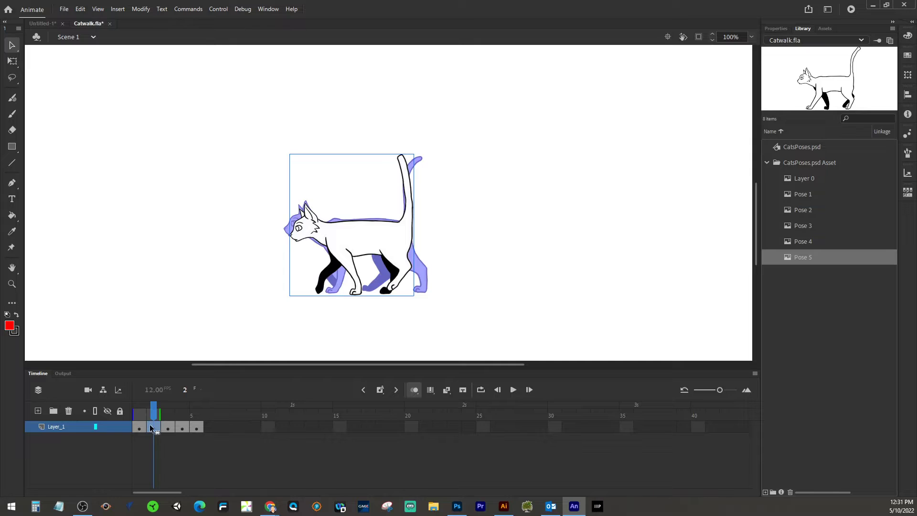
drag(151, 427, 198, 429)
click(167, 428)
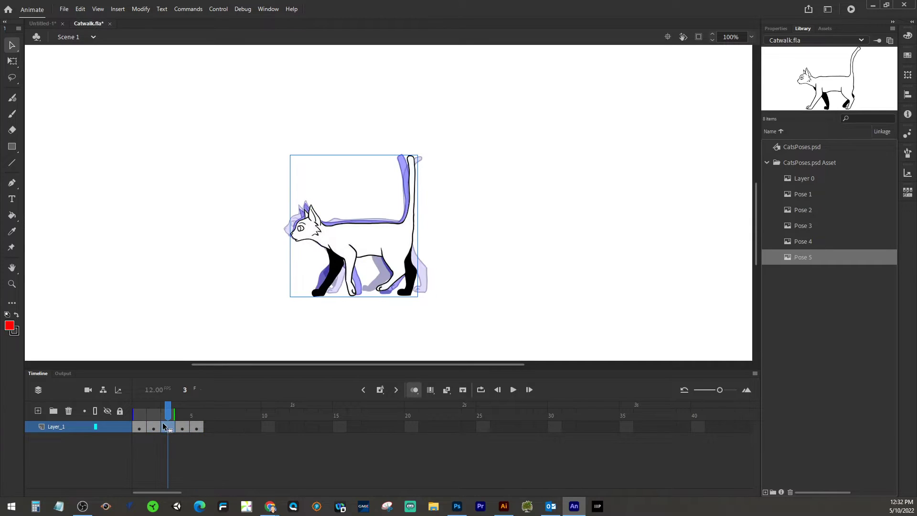
click(158, 428)
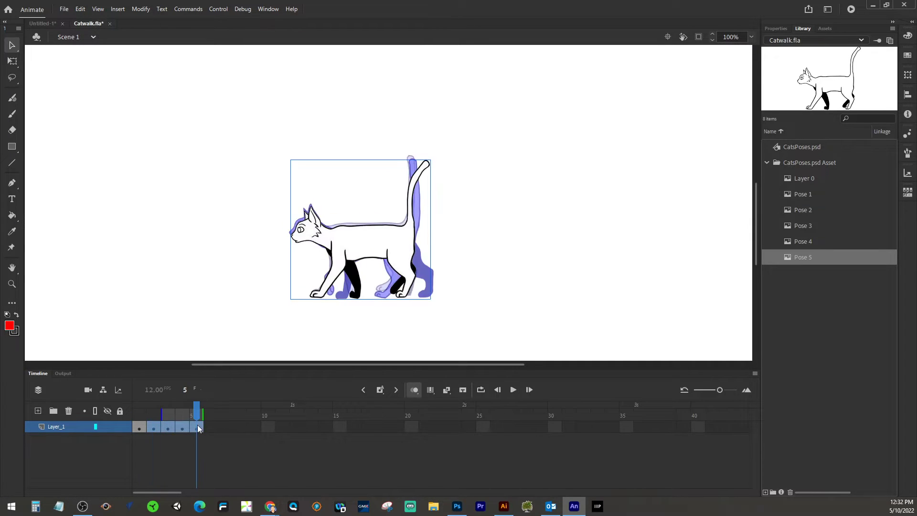
shift+click(197, 427)
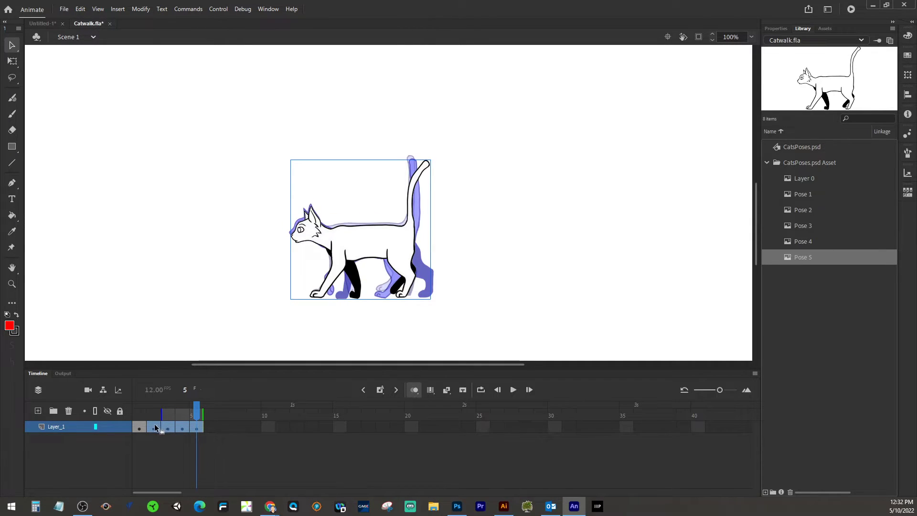
drag(155, 428, 197, 429)
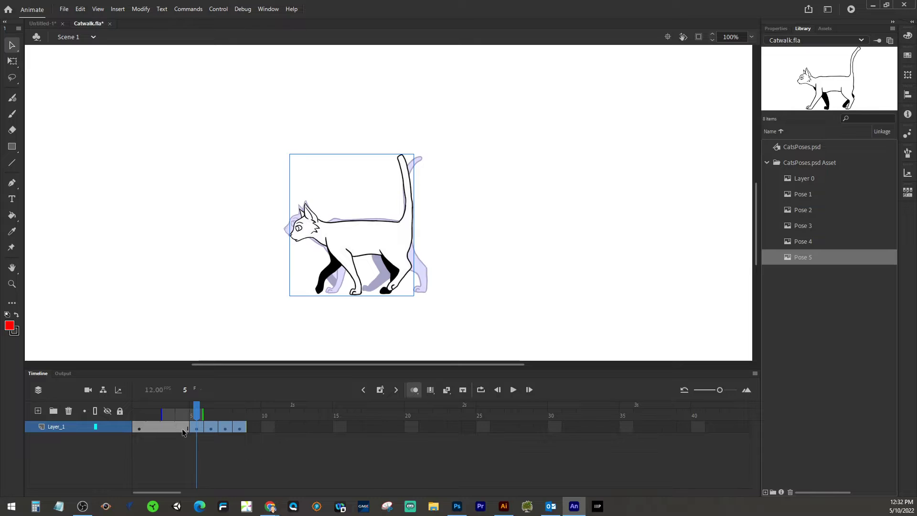
Push the remaining poses out to frames 10, 15 and 20.
drag(208, 430, 297, 429)
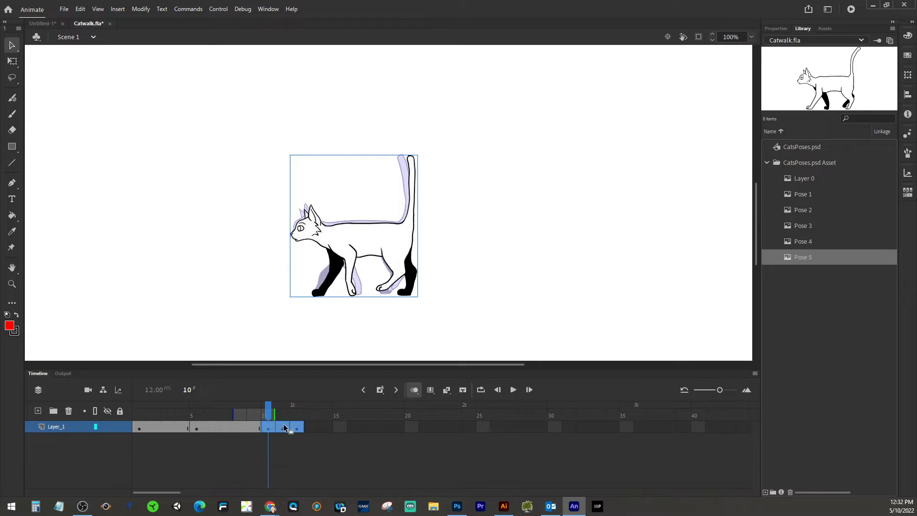
key(period)
shift+click(295, 426)
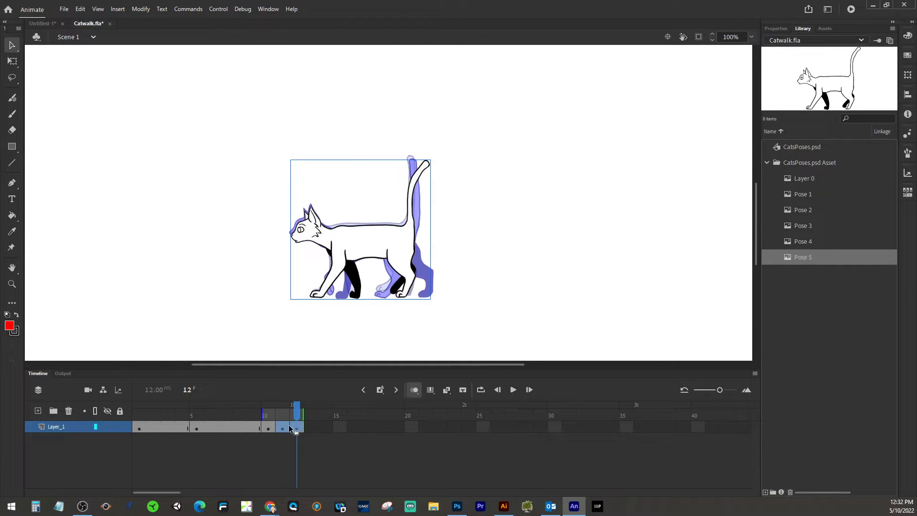
drag(296, 427, 402, 427)
click(353, 426)
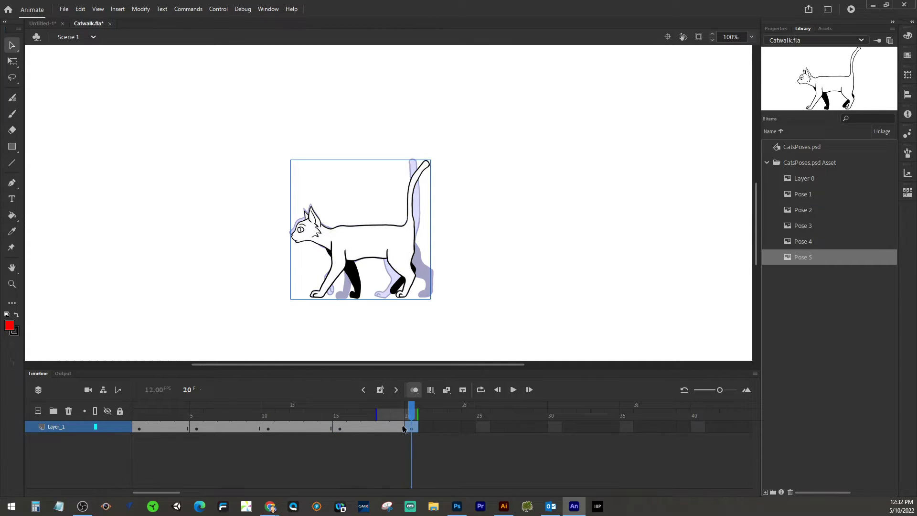
Check the poses at frames 19 and 20, then turn off onion skinning.
click(397, 412)
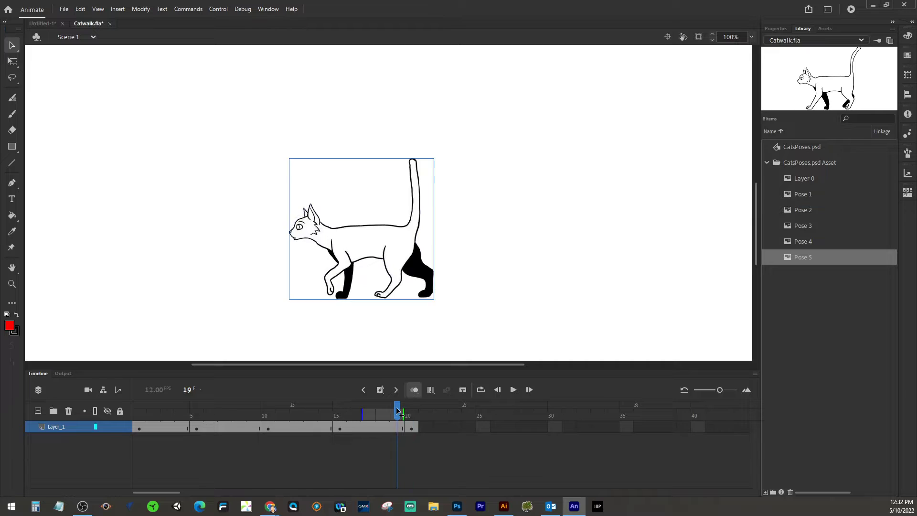
click(406, 407)
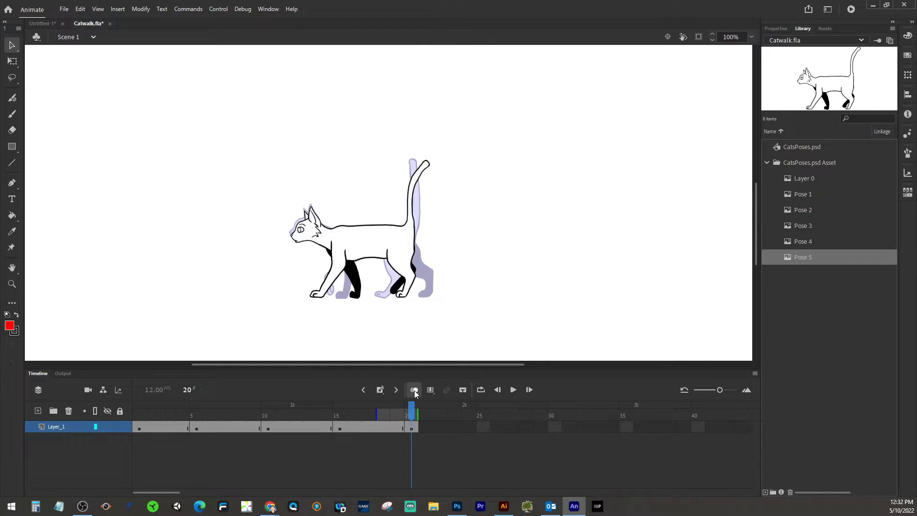
click(414, 391)
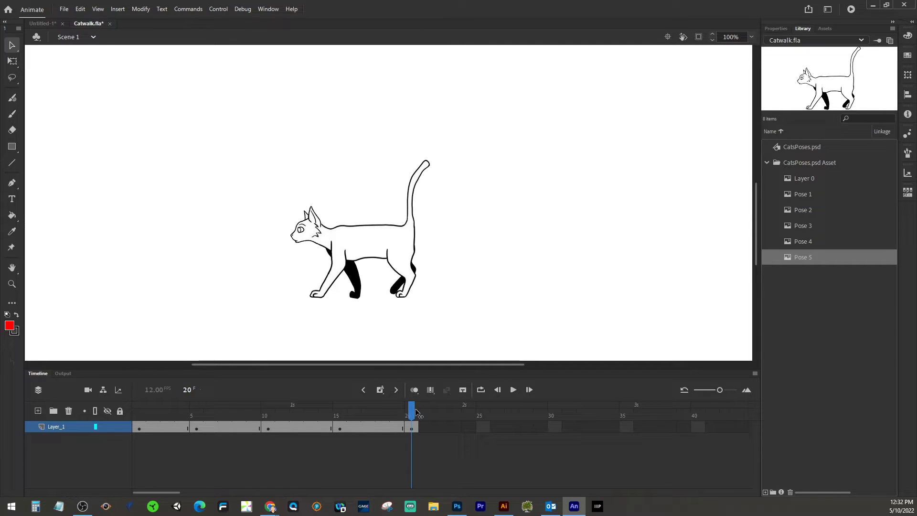
Extend the final cat pose so it holds through frame 24.
click(470, 426)
right_click(471, 426)
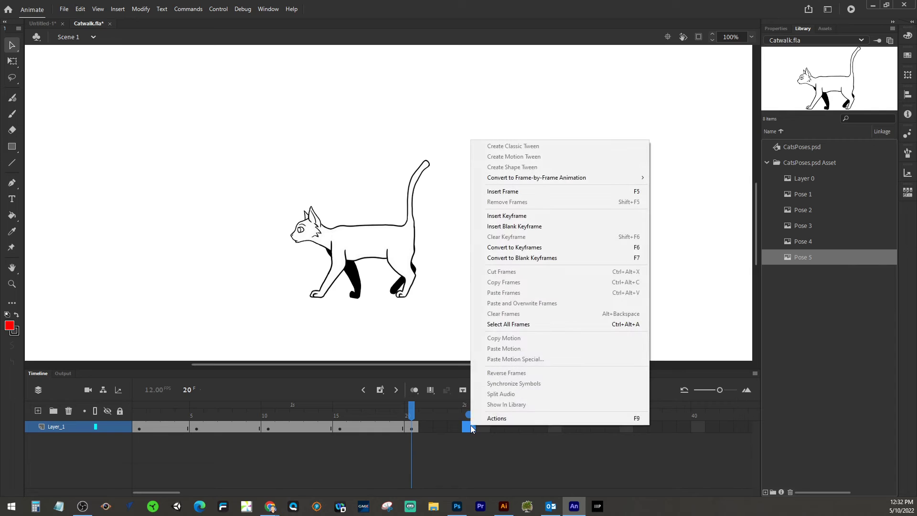
click(503, 195)
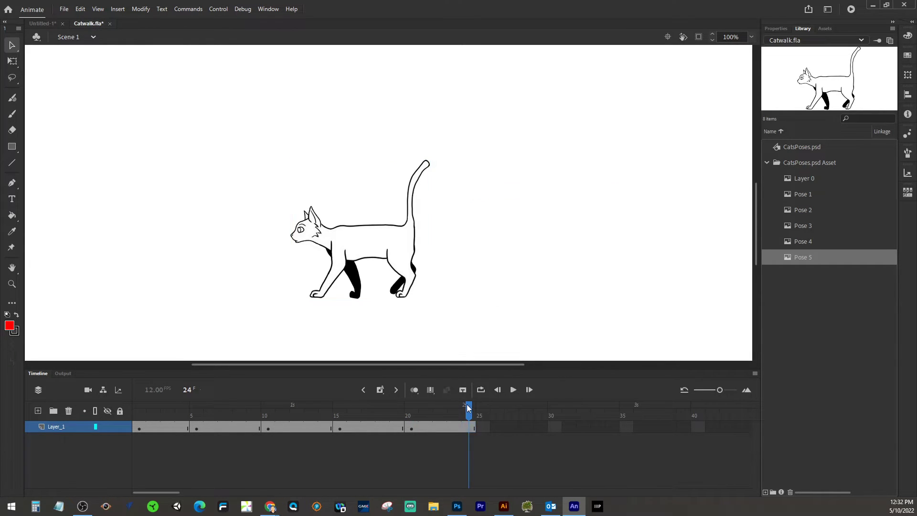
Scrub back to frame 1, test-play the spaced-out walk, and close the Catwalk.swf window.
drag(467, 407, 144, 406)
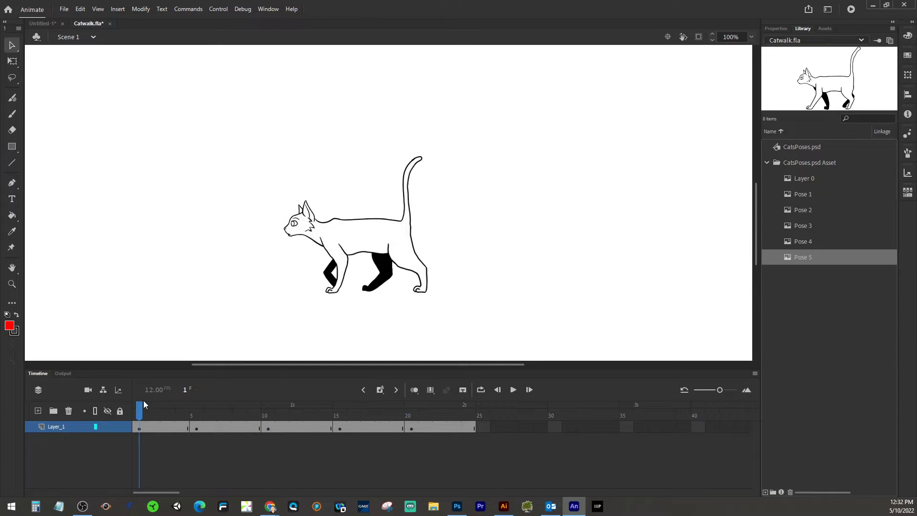
key(ctrl+Return)
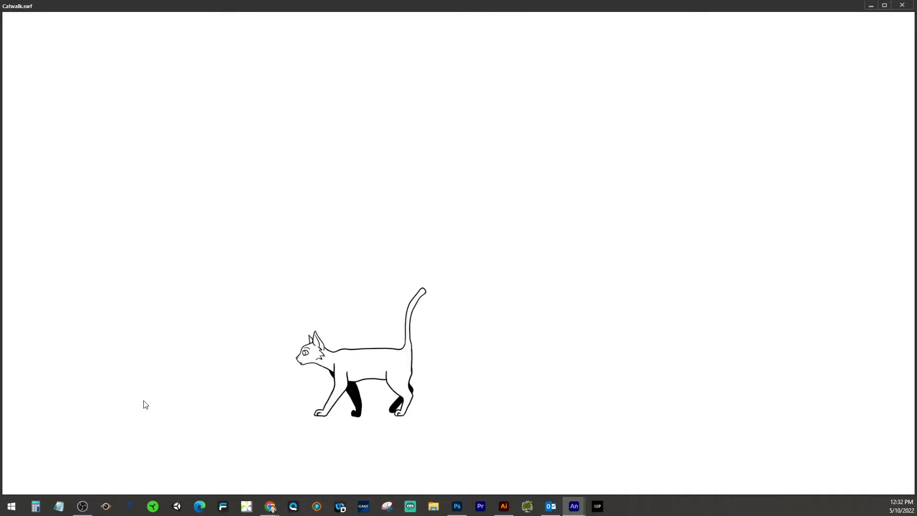
click(908, 6)
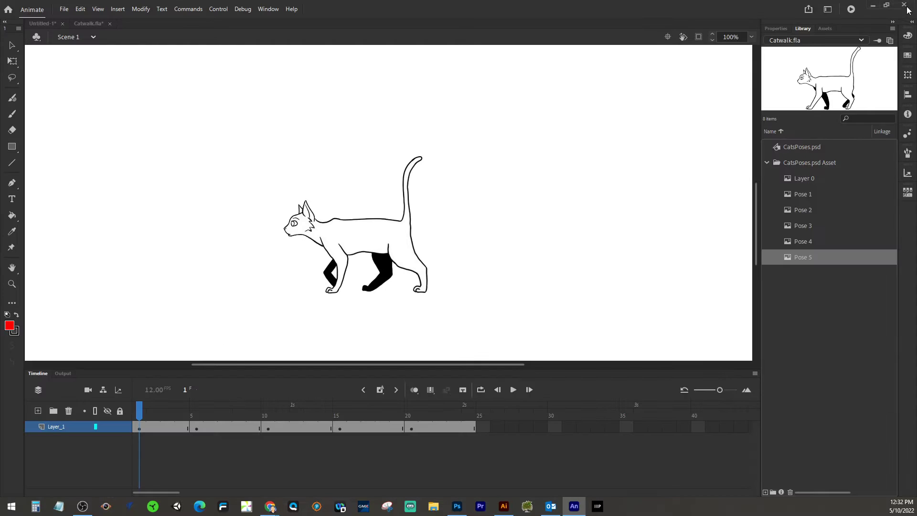
Change the document frame rate from 12 to 30 fps in the document settings.
click(141, 9)
click(148, 21)
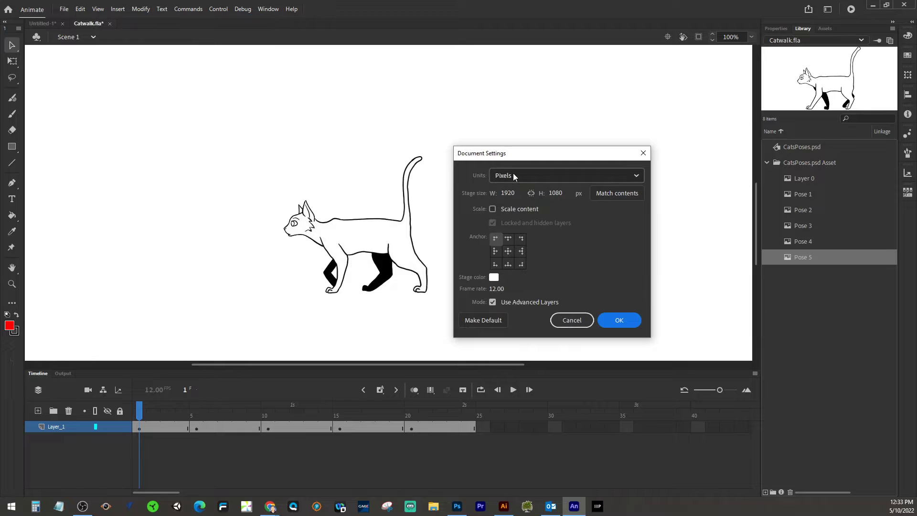
click(500, 289)
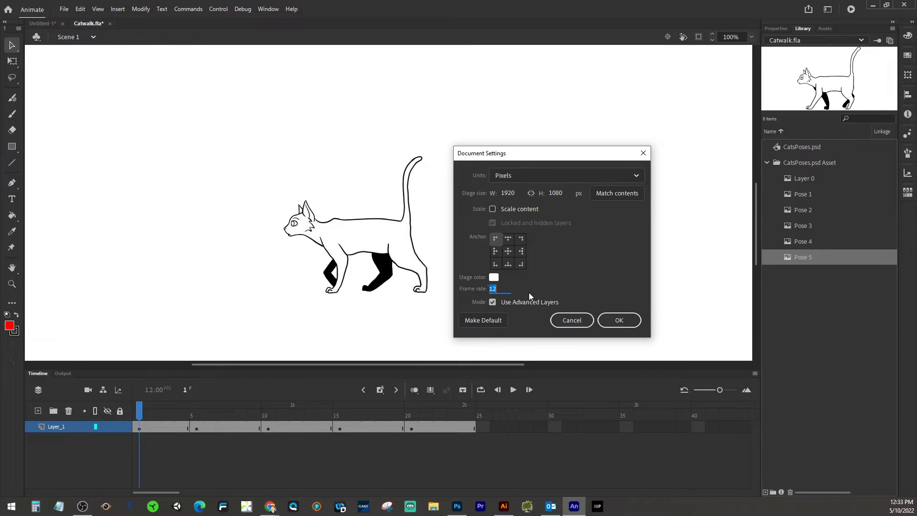
text(30)
click(635, 325)
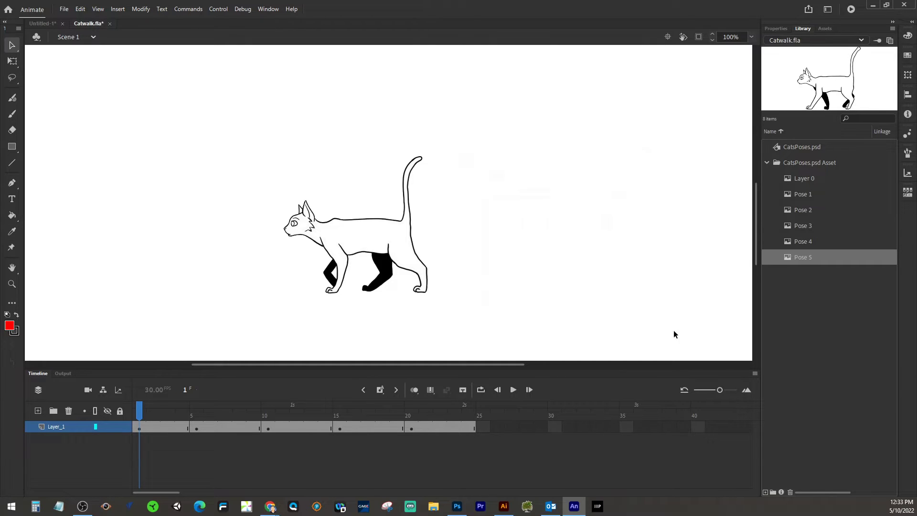
Run Test Movie with Ctrl+Enter to watch the walk cycle at 30 fps.
key(ctrl+Return)
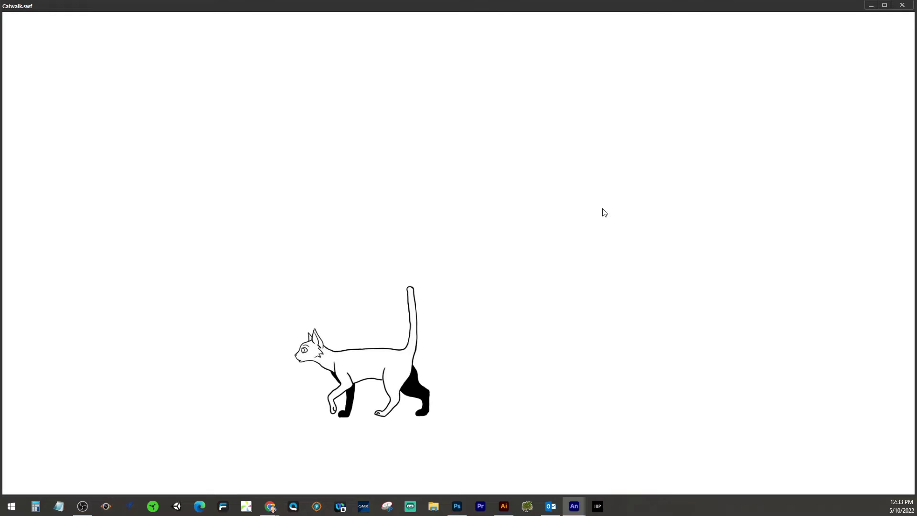
Close the Catwalk.swf test player window.
click(910, 8)
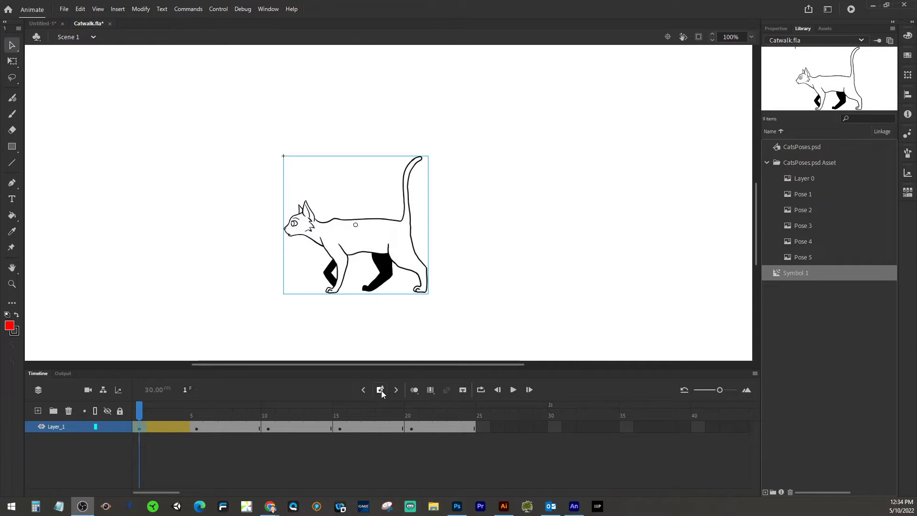
Undo the motion tween on the opening frames, removing Symbol 1, and deselect the cat.
right_click(165, 427)
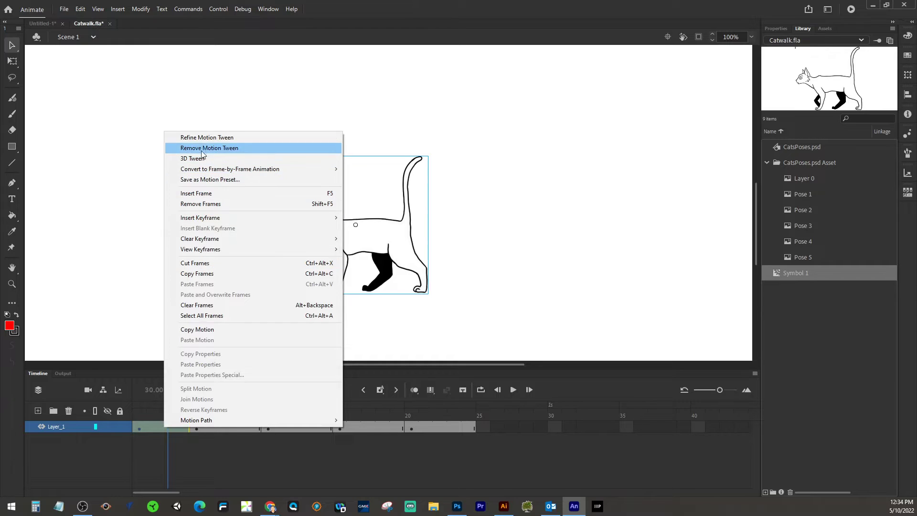
click(202, 138)
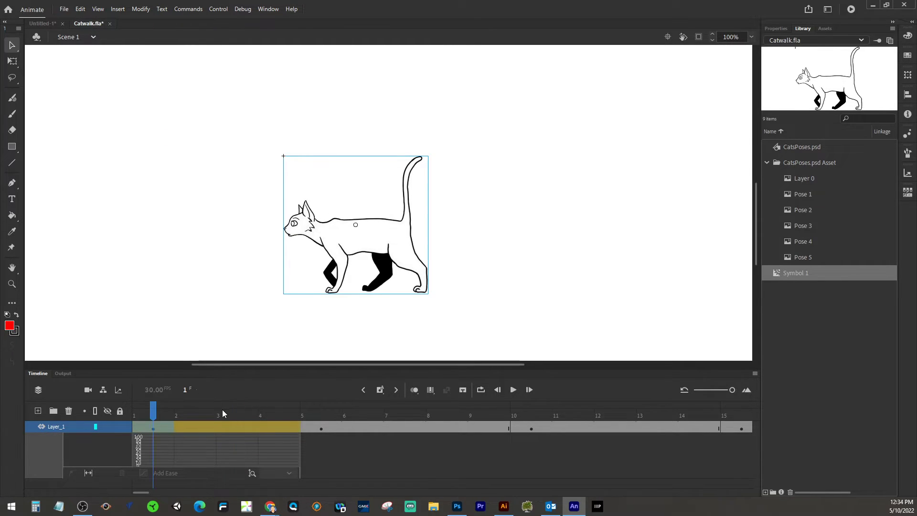
key(ctrl+z)
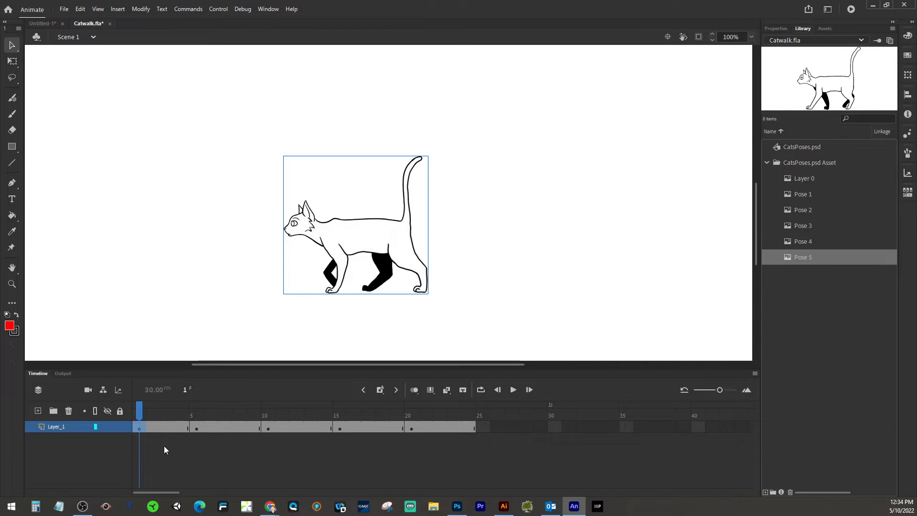
click(491, 459)
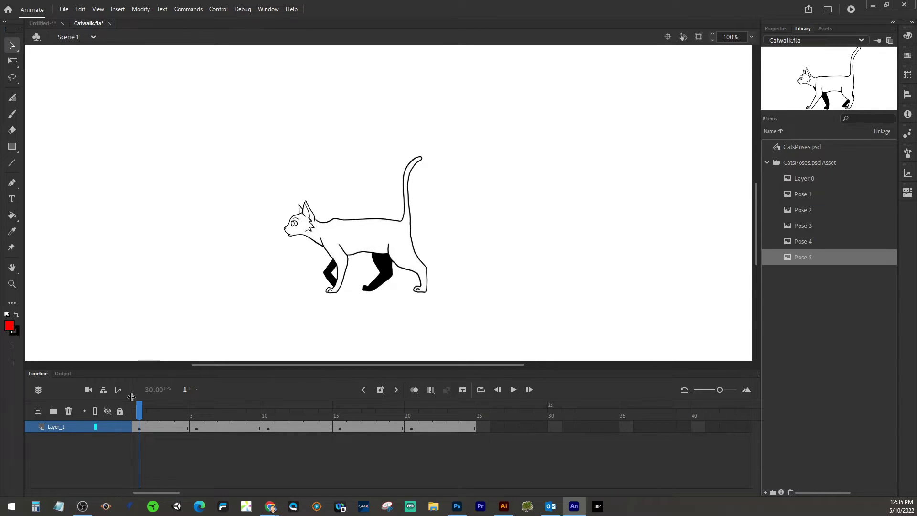
Clear the cat from frames 1–24 of Layer_1, then remove all 24 frames.
click(161, 429)
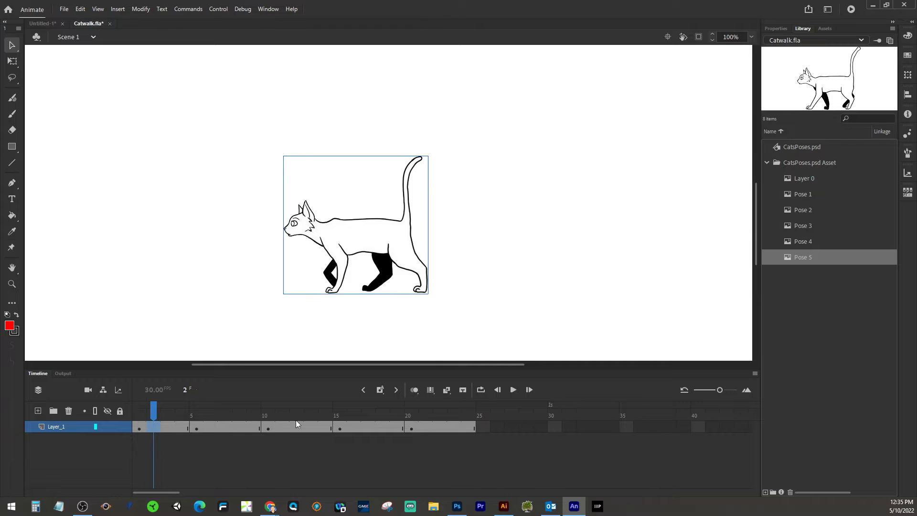
drag(466, 426, 139, 429)
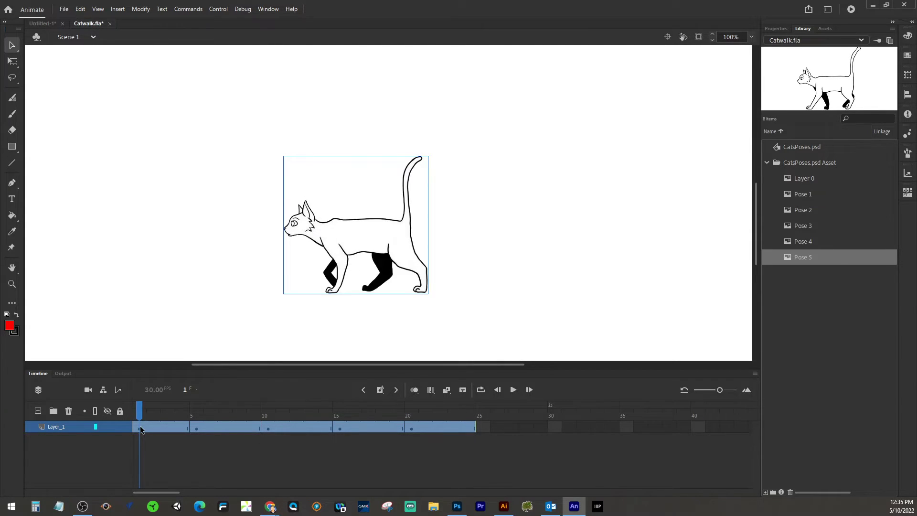
key(Delete)
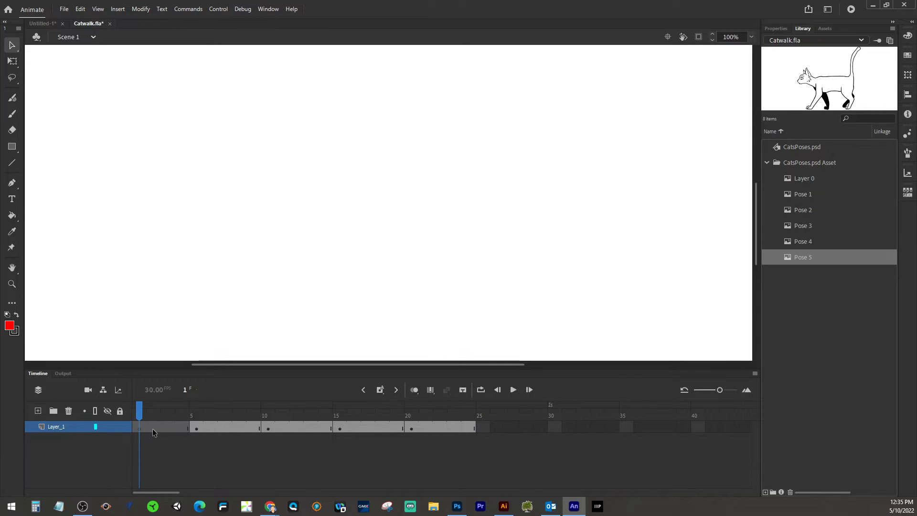
click(140, 426)
shift+click(472, 427)
right_click(472, 427)
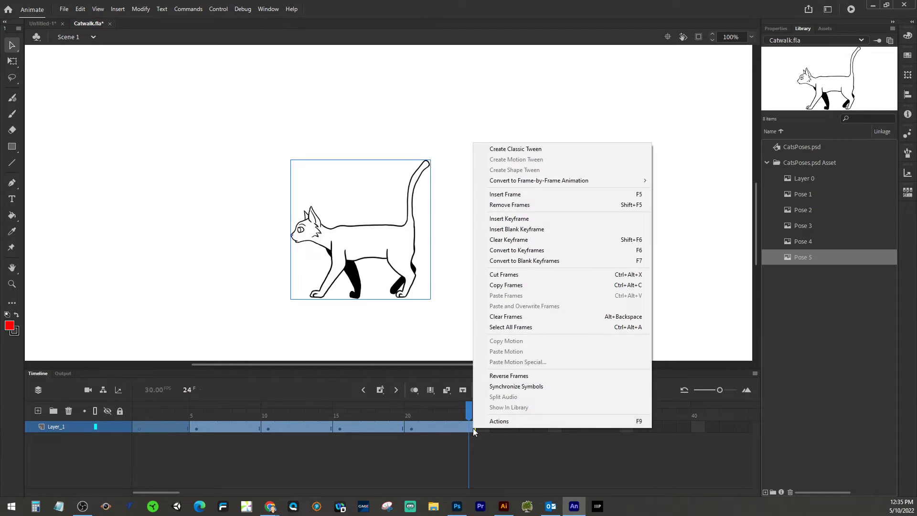
click(508, 207)
click(368, 426)
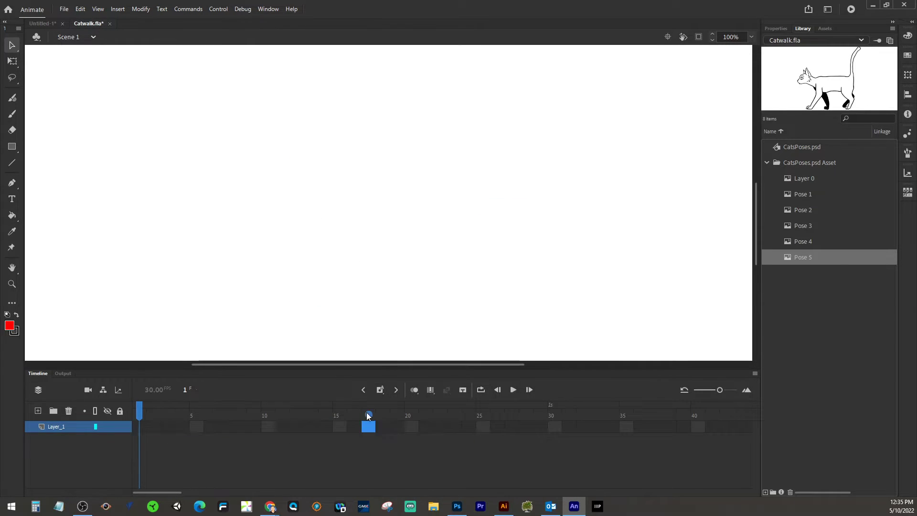
Place Pose 1 on frame 1, add a blank keyframe at frame 5 and drop Pose 2 in.
click(139, 425)
drag(787, 196, 653, 273)
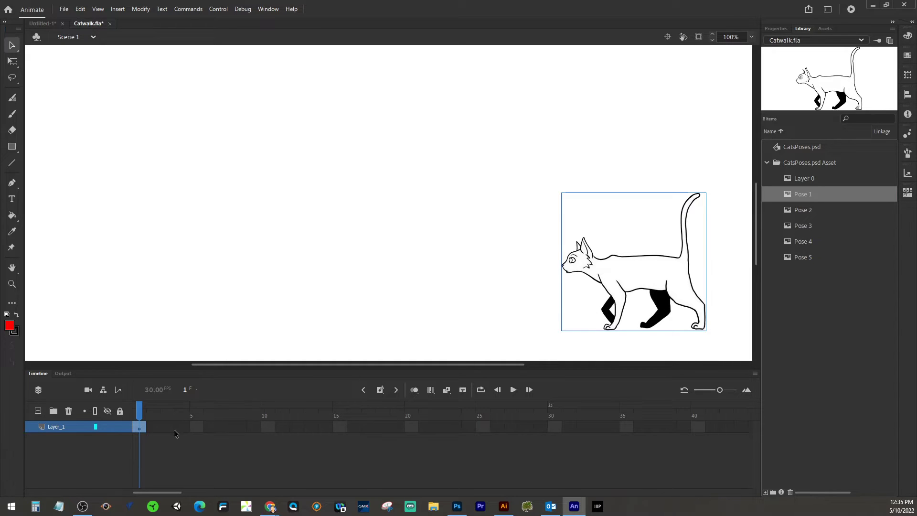
click(199, 428)
right_click(200, 427)
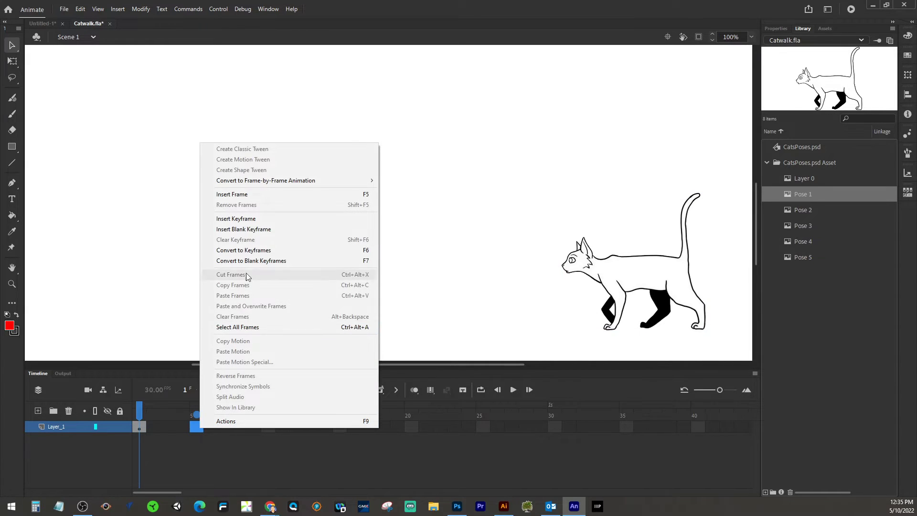
click(248, 229)
click(500, 243)
drag(796, 207, 459, 287)
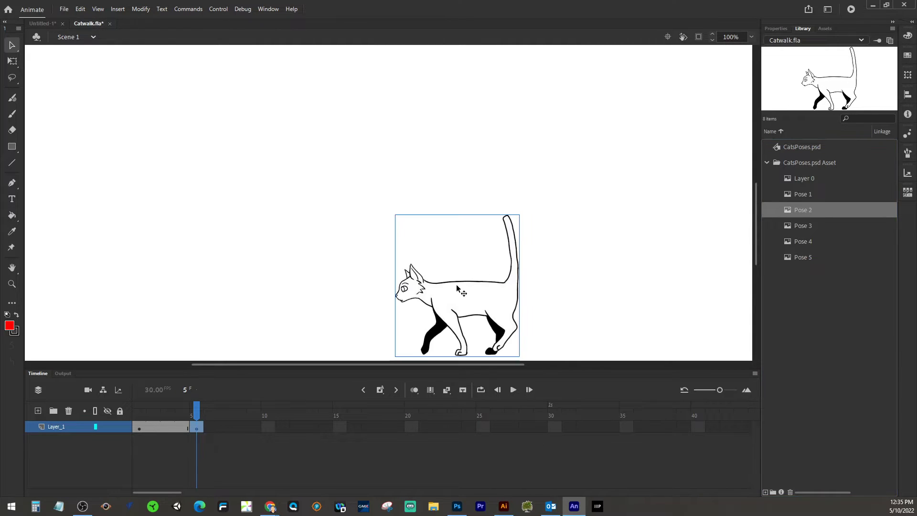
Turn on onion skin, nudge Pose 2 up-right, and add a blank keyframe at frame 10.
click(414, 389)
drag(467, 313, 498, 286)
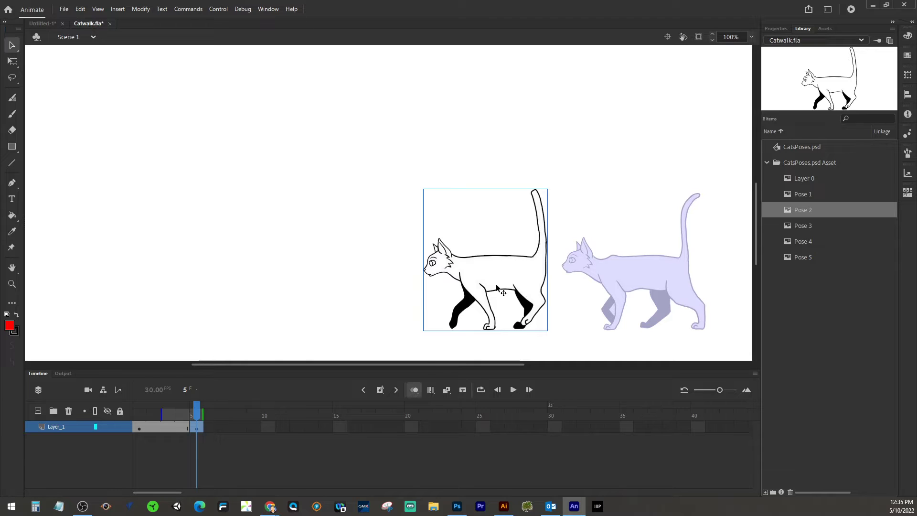
right_click(267, 428)
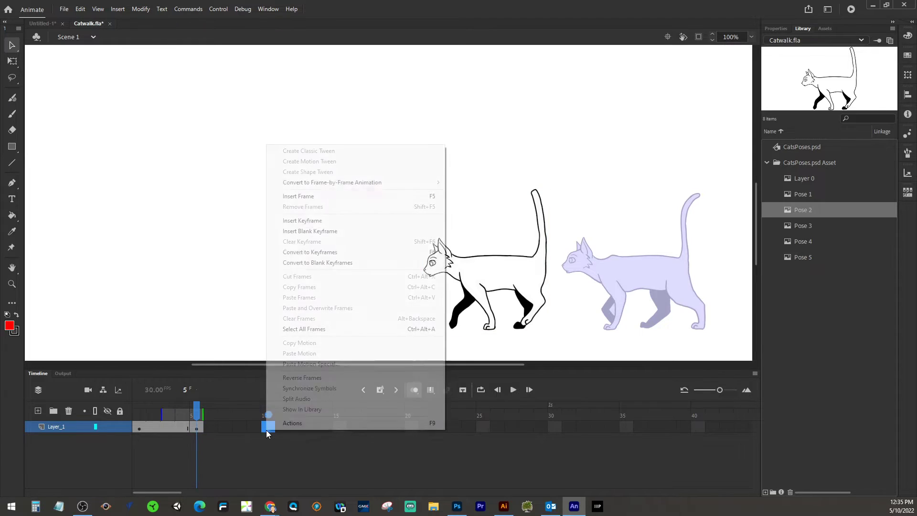
click(309, 232)
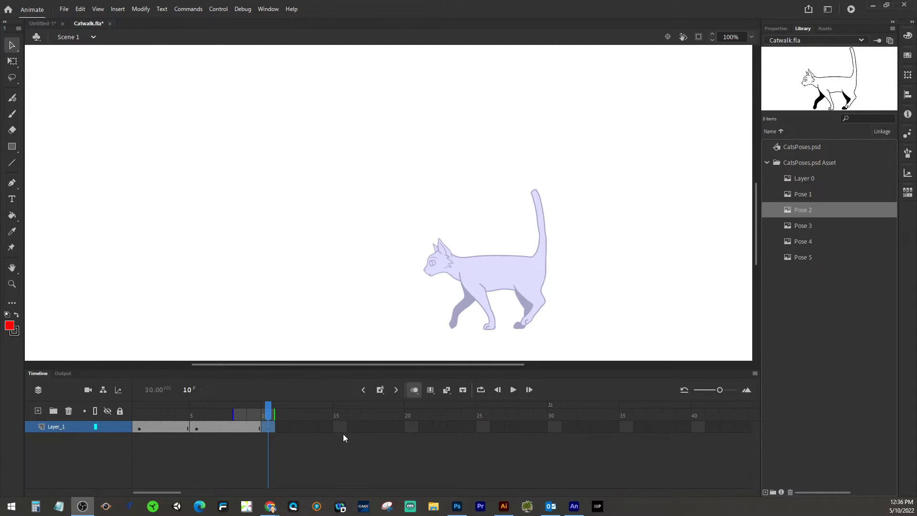
Undo frames 6–10 and the Pose 2 placement on frame 5.
click(263, 426)
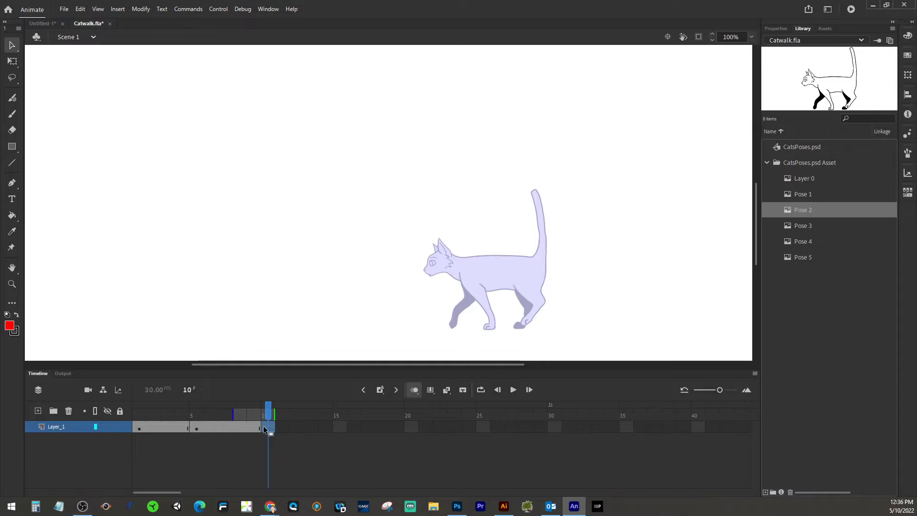
click(197, 428)
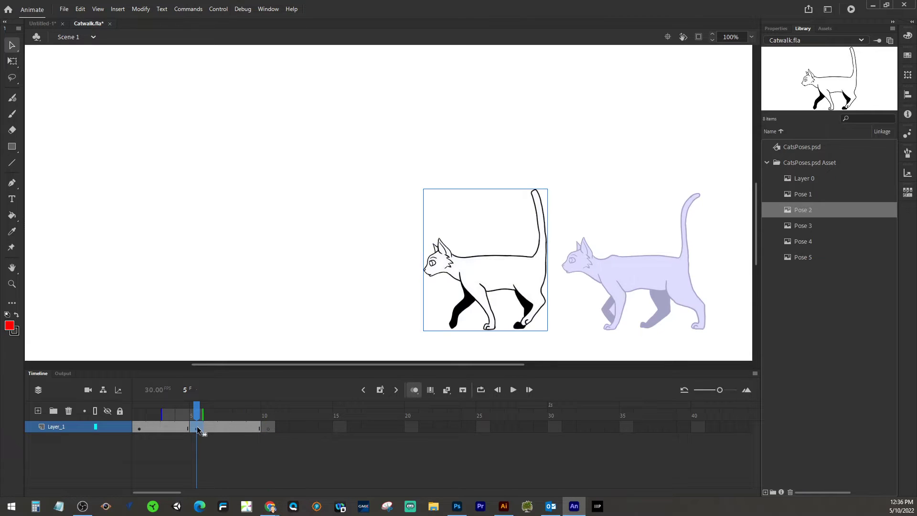
key(ctrl+z)
key(ctrl+z)
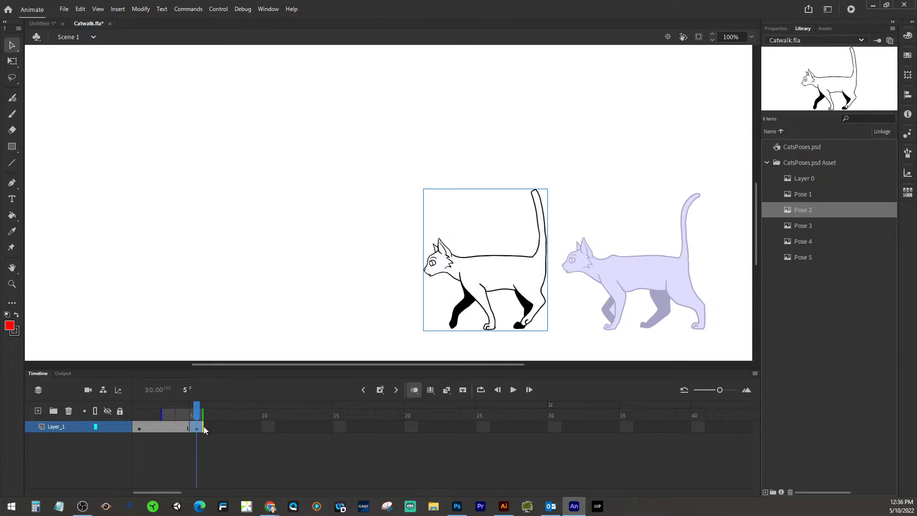
key(ctrl+z)
key(ctrl+z)
key(ctrl+z)
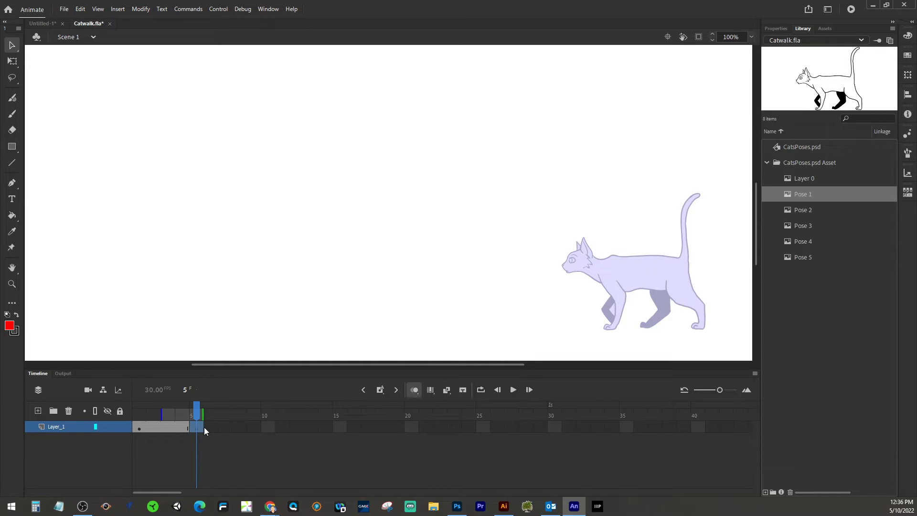
key(ctrl+z)
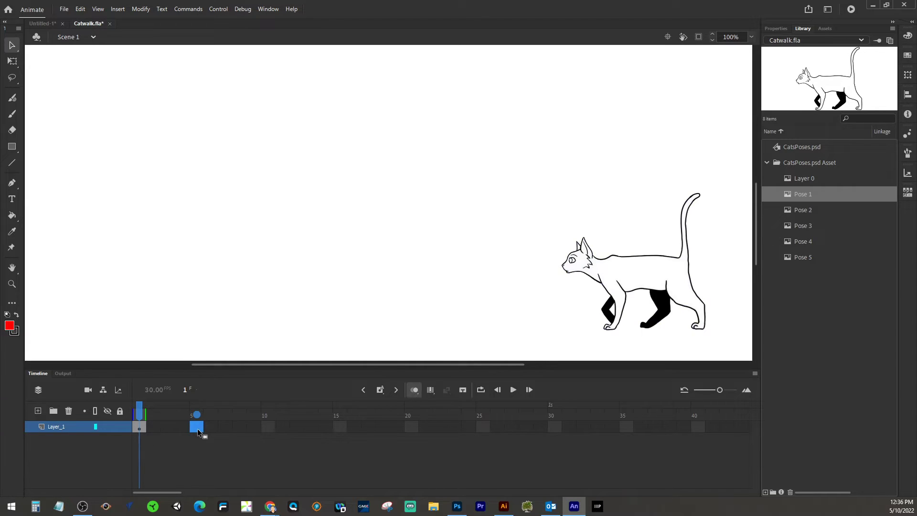
Insert a fresh blank keyframe at frame 5 and place Pose 2 just left of the Pose 1 ghost.
right_click(198, 429)
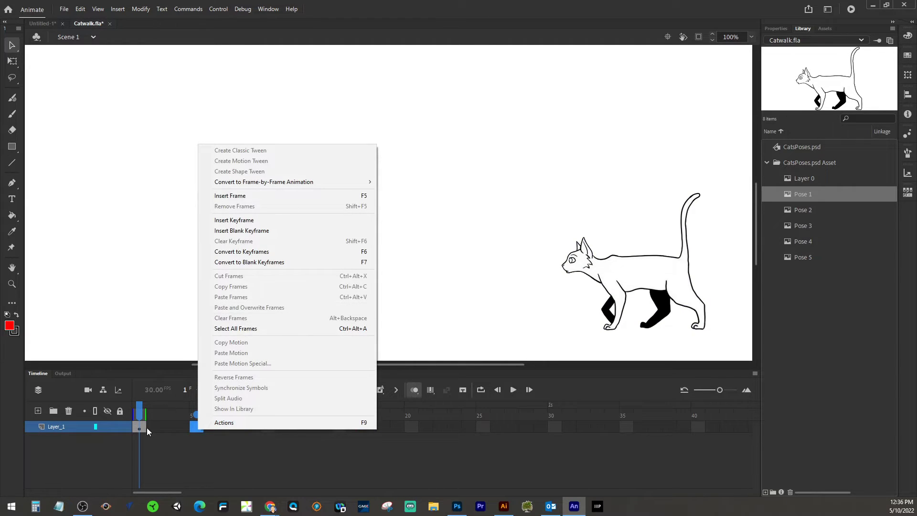
click(260, 231)
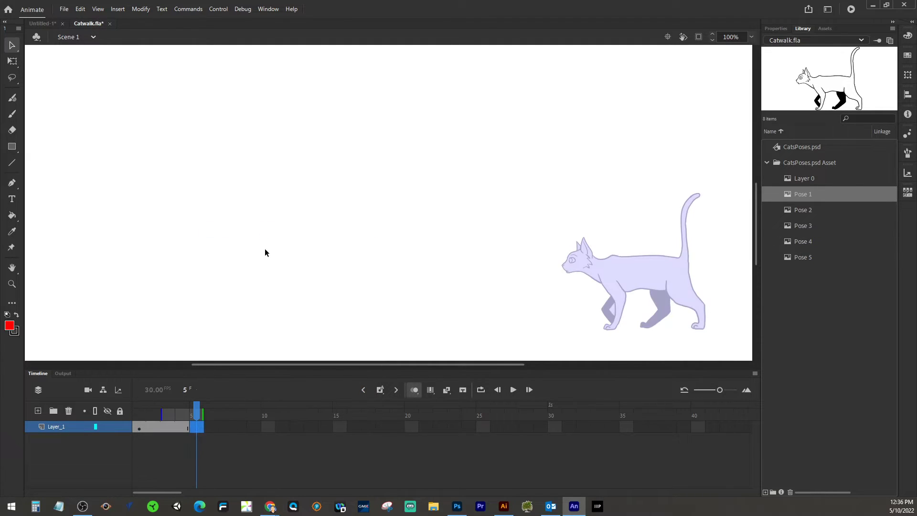
drag(793, 213, 491, 274)
Add blank keyframes at frames 10 and 15, placing Pose 3 and Pose 4 on the stage.
click(268, 426)
right_click(268, 428)
click(330, 234)
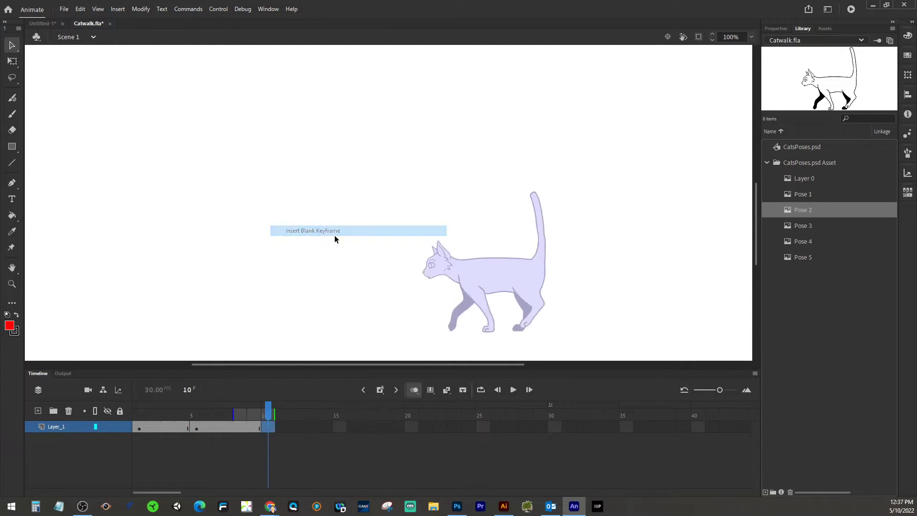
click(789, 226)
drag(777, 228, 353, 278)
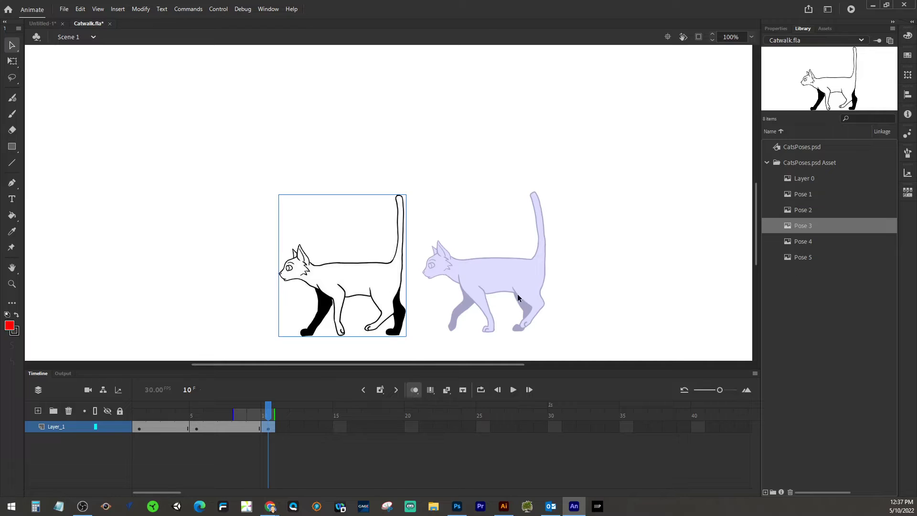
click(340, 427)
right_click(339, 427)
click(394, 229)
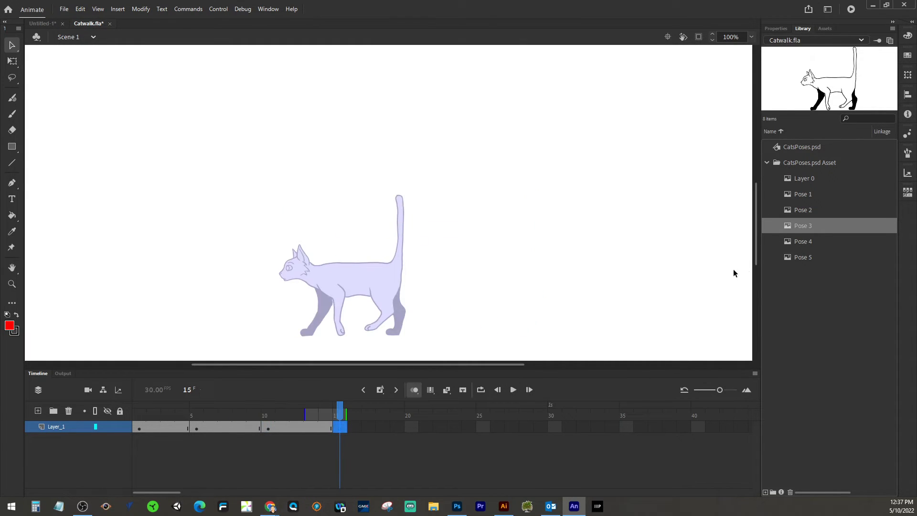
drag(801, 241, 218, 274)
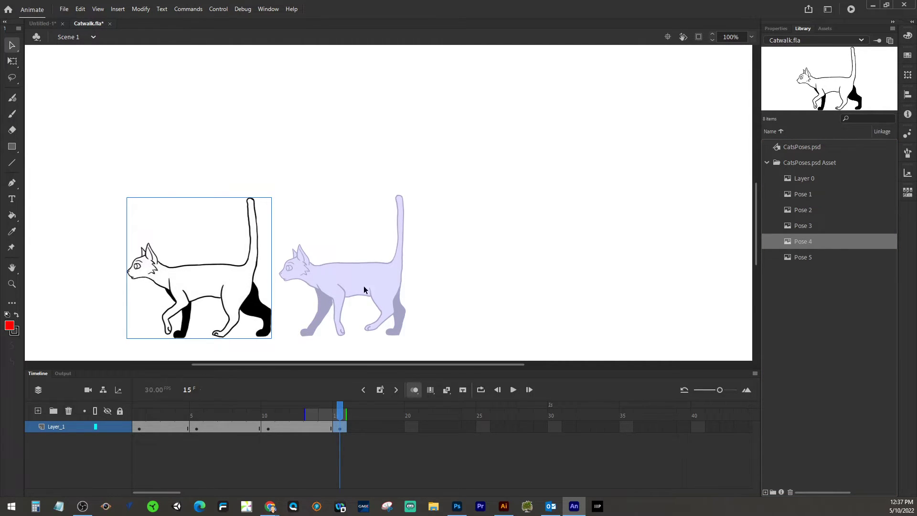
Insert a blank keyframe at frame 20 and place the Pose 5 cat at the stage's left.
click(411, 430)
right_click(410, 431)
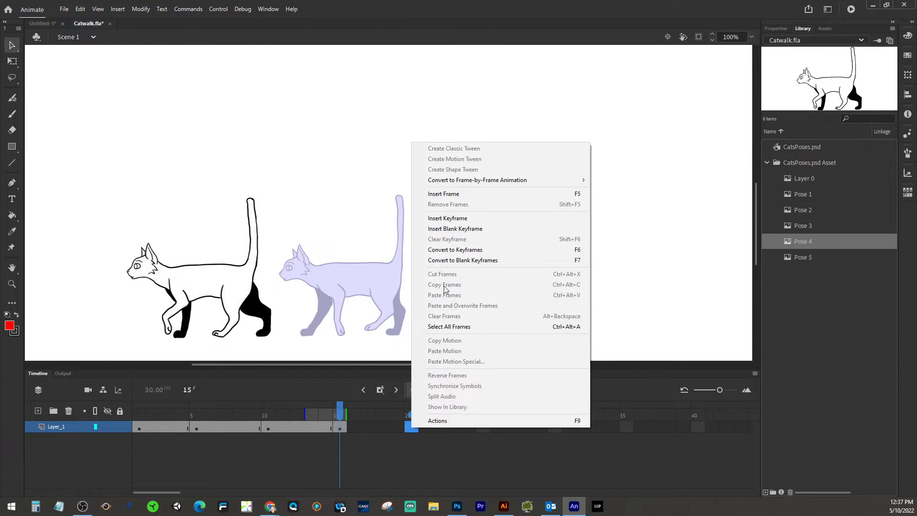
click(457, 229)
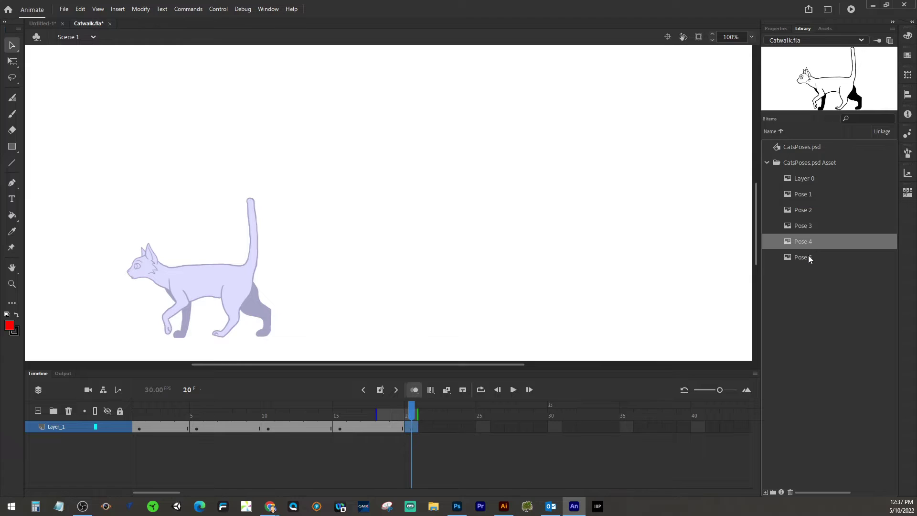
drag(808, 255, 82, 274)
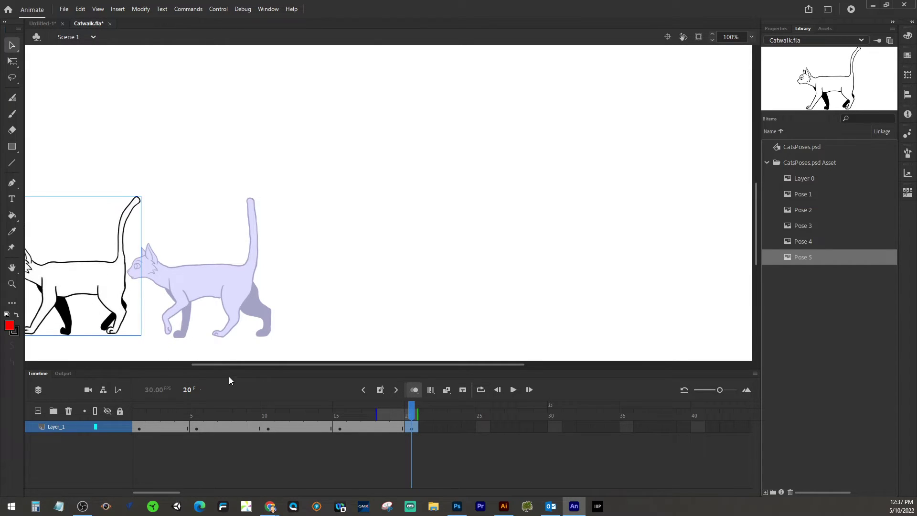
Zoom the stage to 50% and stretch the onion skin range to span frames 1 through 21.
key(ctrl+minus)
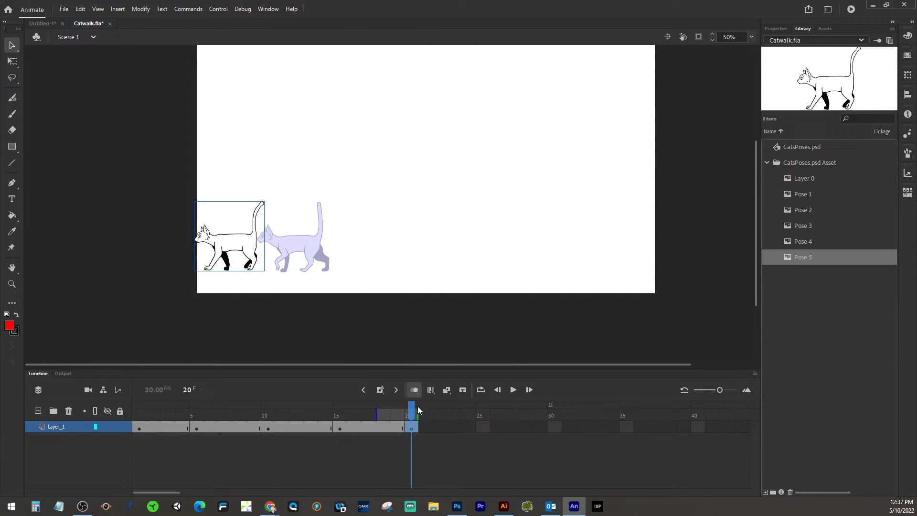
click(414, 390)
click(414, 389)
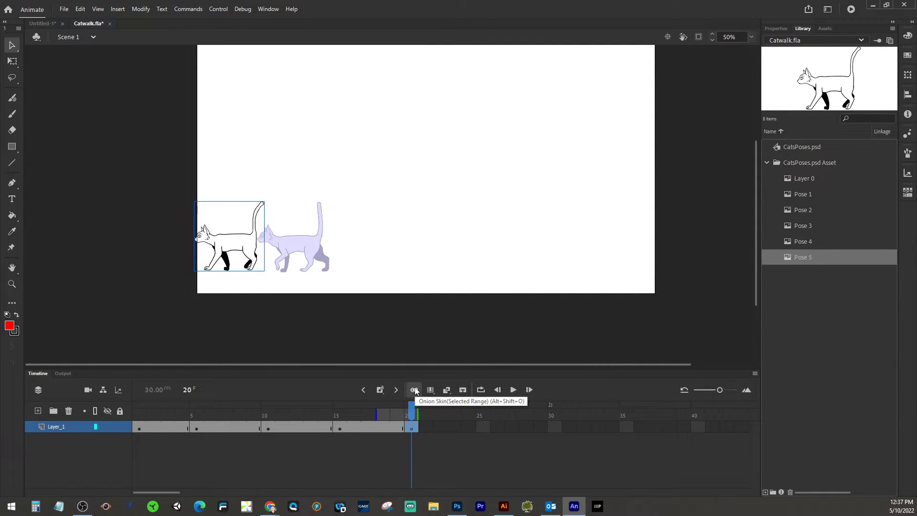
click(384, 415)
drag(349, 413, 134, 414)
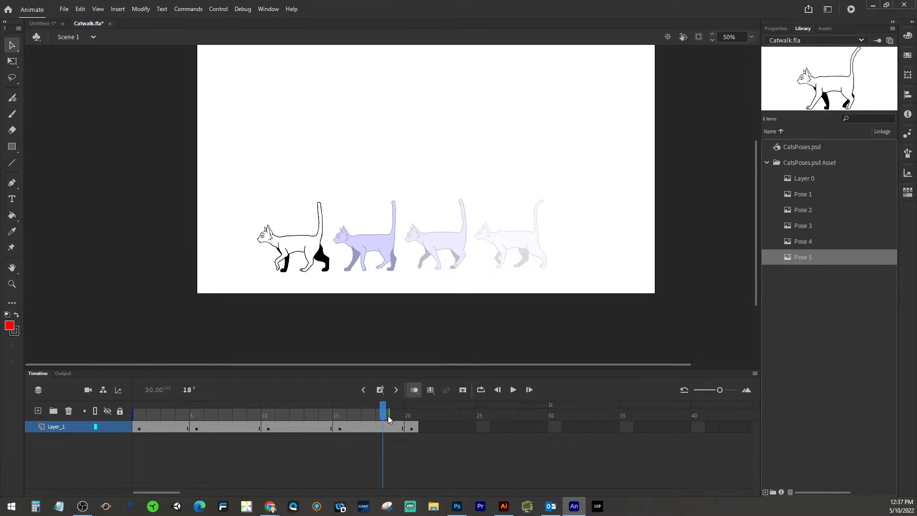
drag(389, 415, 411, 415)
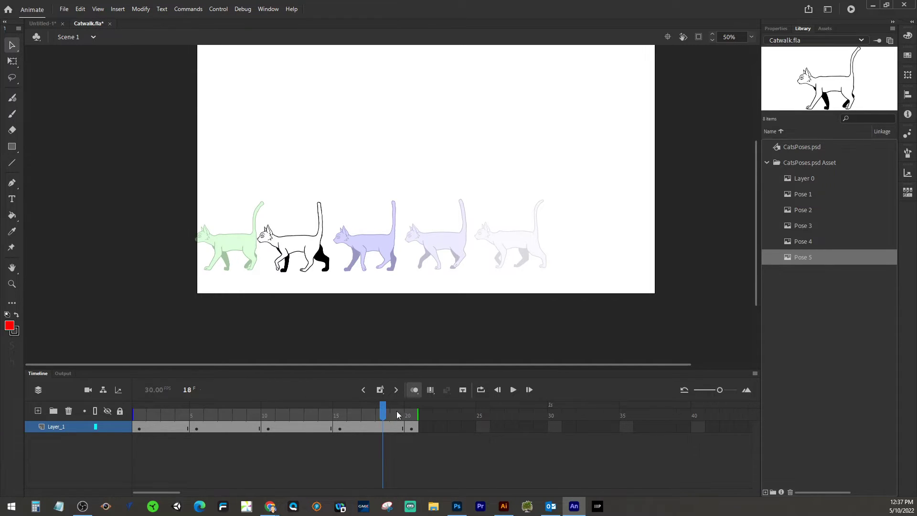
drag(421, 412, 253, 411)
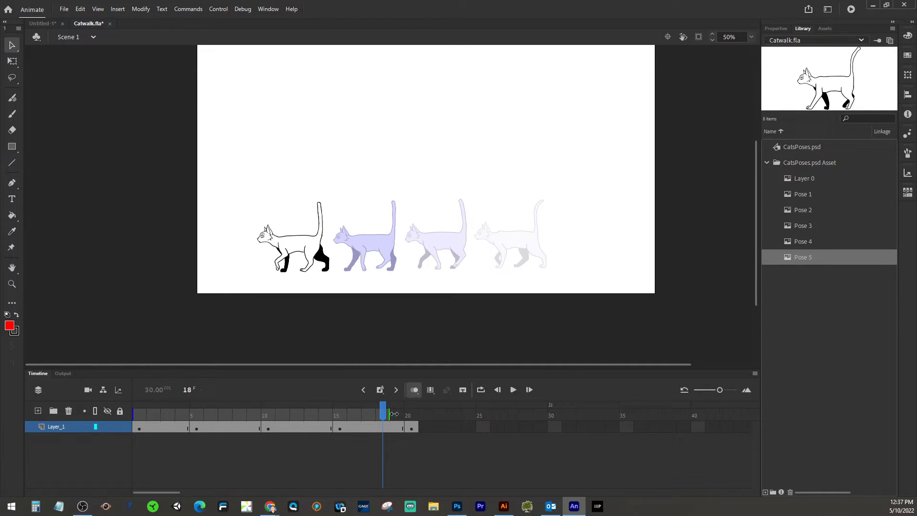
drag(391, 413, 415, 413)
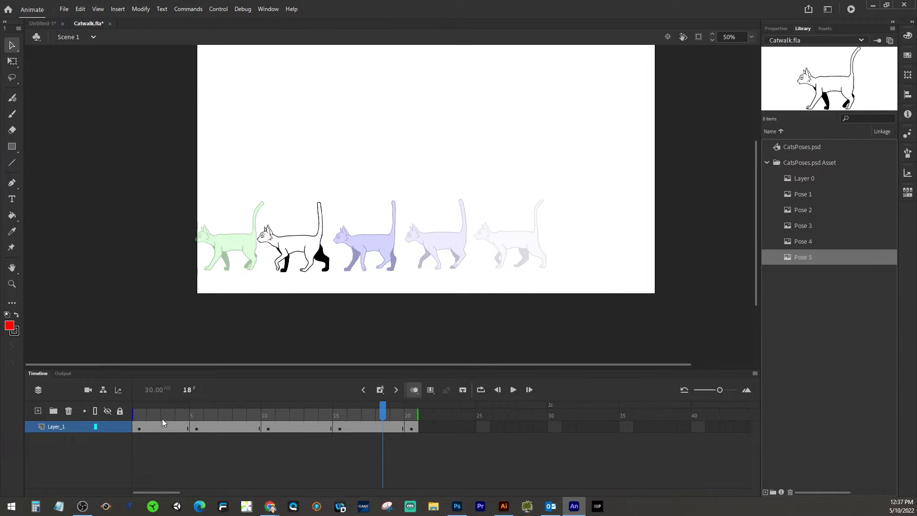
Shift the cats on frames 1, 5, 10 and 15 rightward, starting the walk at the stage's right.
click(138, 425)
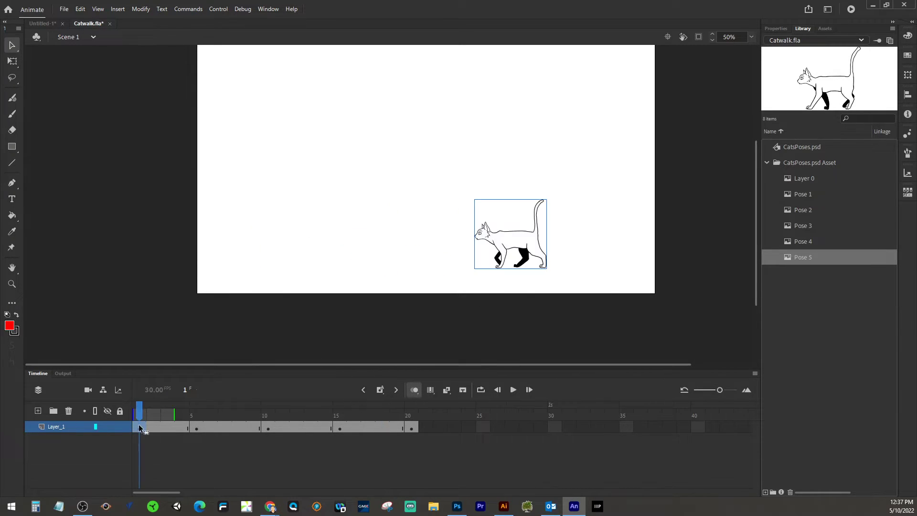
drag(534, 251, 613, 258)
click(197, 429)
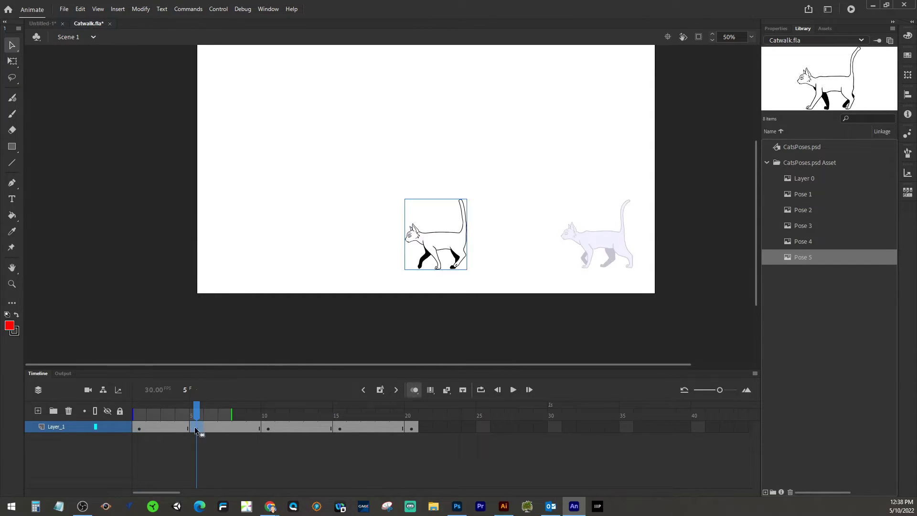
drag(233, 413, 410, 414)
drag(451, 258, 496, 256)
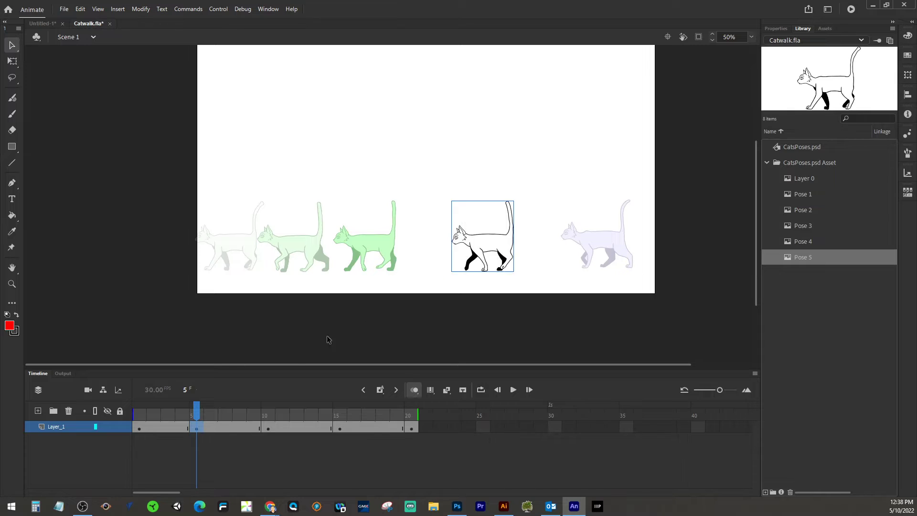
click(270, 429)
drag(375, 258, 404, 258)
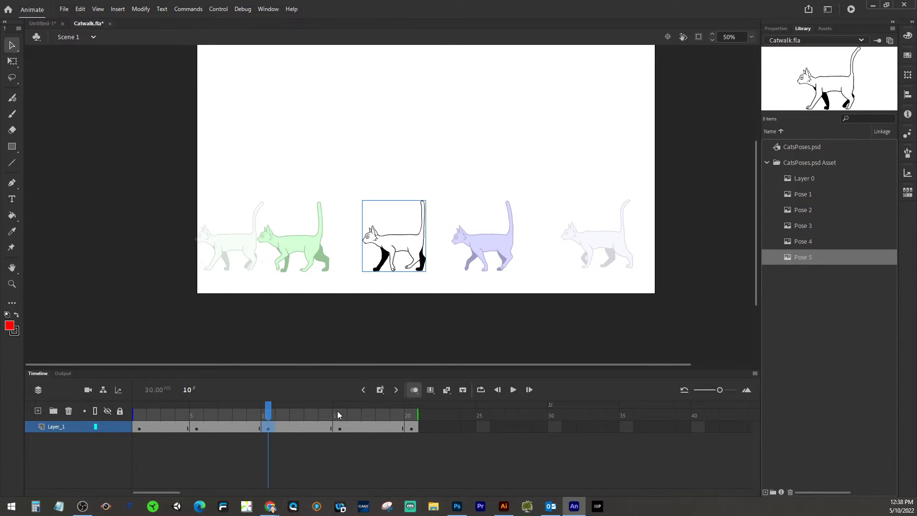
click(340, 426)
drag(313, 261, 341, 262)
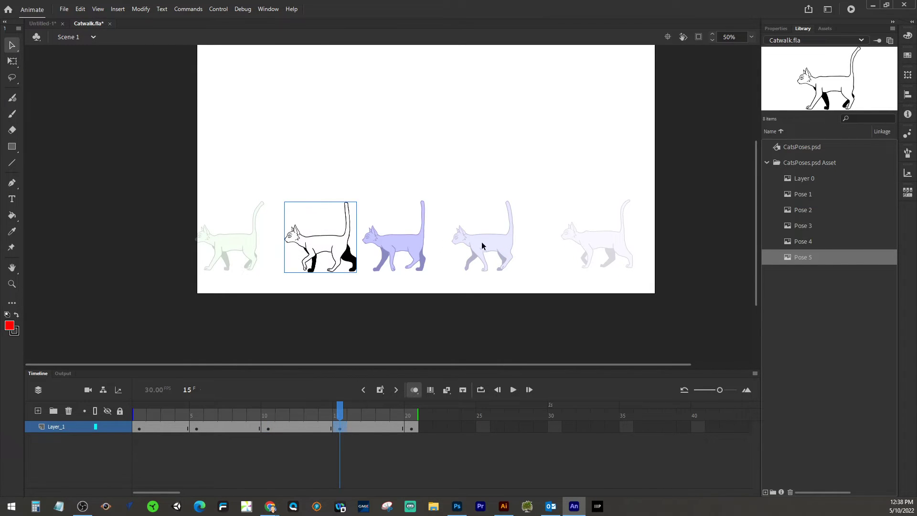
Nudge the frame 5, 10, 15 and 20 cats further right, then turn Onion Skin off.
click(197, 428)
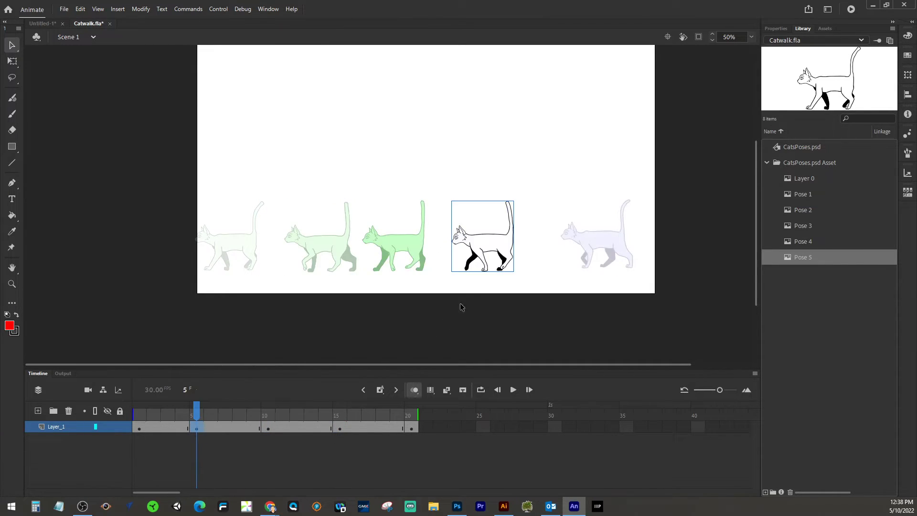
drag(484, 261, 517, 260)
click(268, 427)
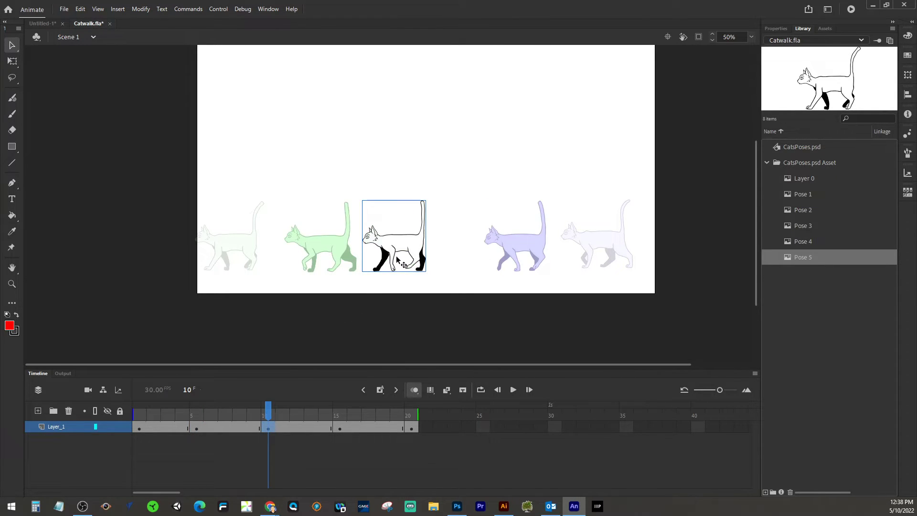
drag(397, 260, 429, 259)
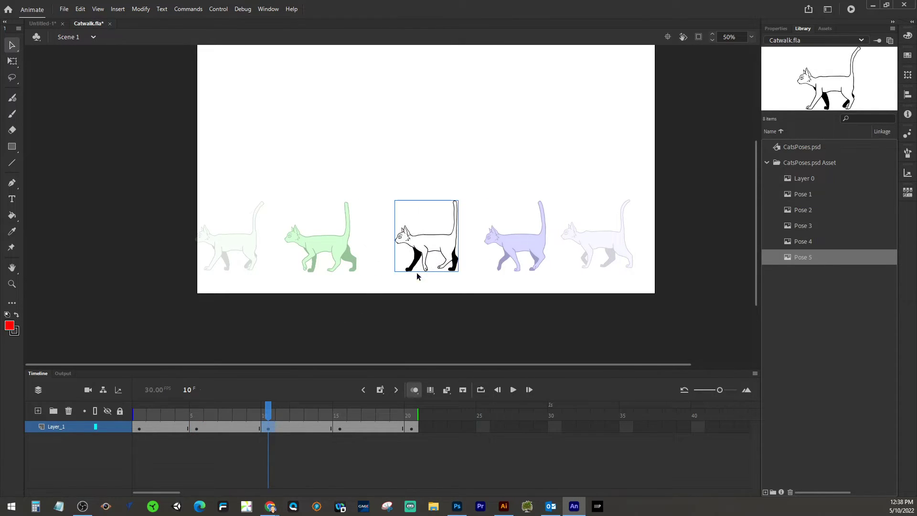
click(340, 427)
drag(286, 259, 314, 260)
click(411, 428)
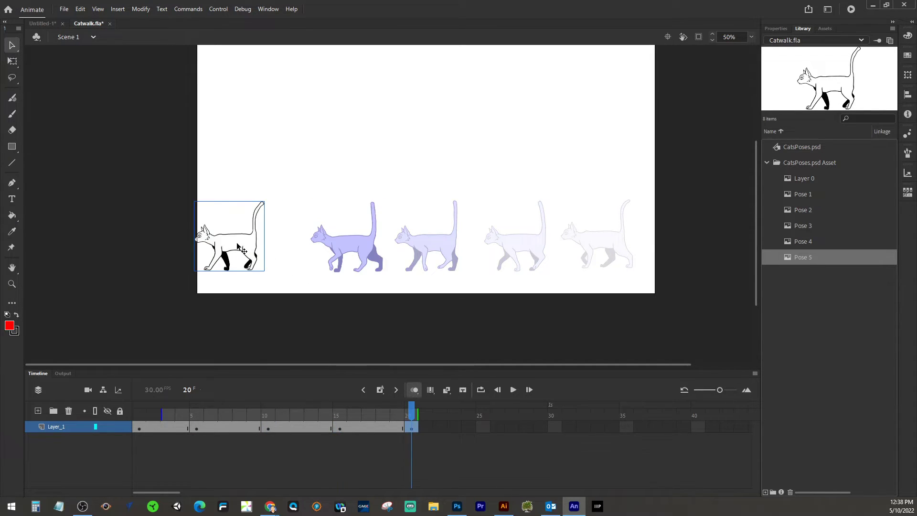
drag(237, 246, 262, 250)
click(415, 391)
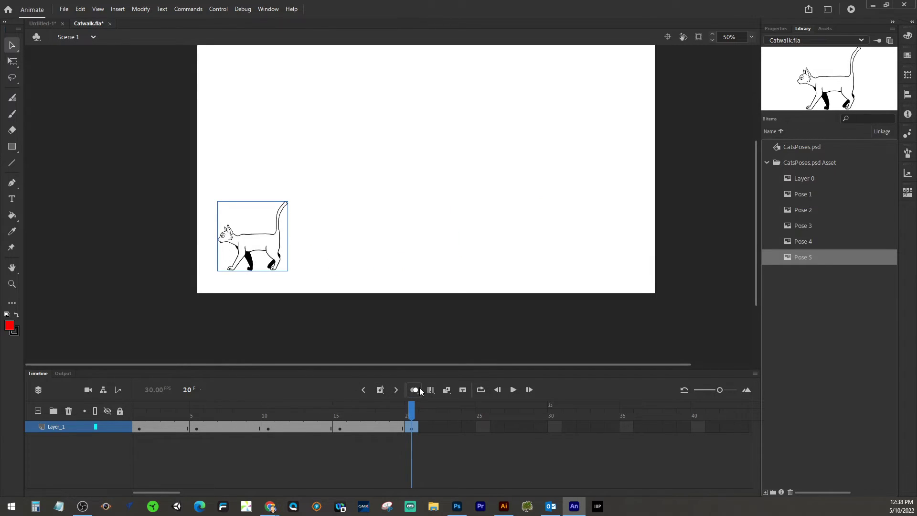
click(420, 262)
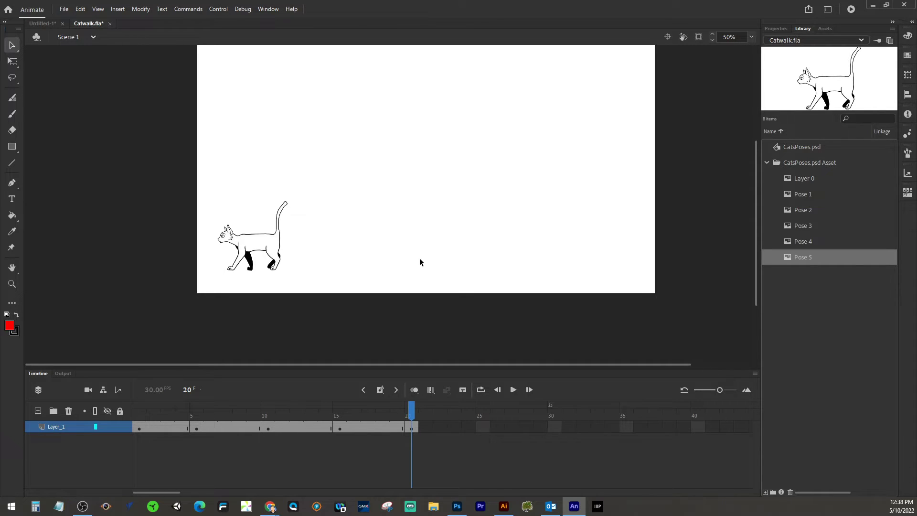
key(ctrl+Return)
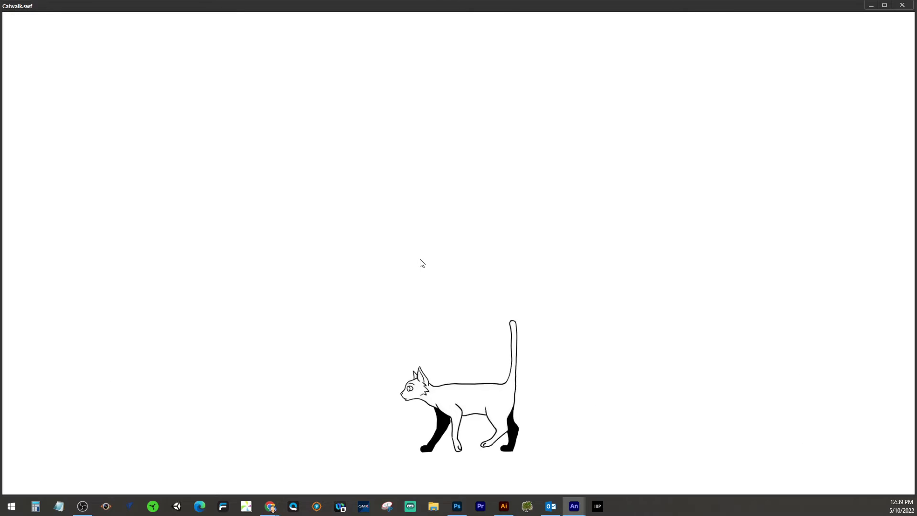
click(900, 8)
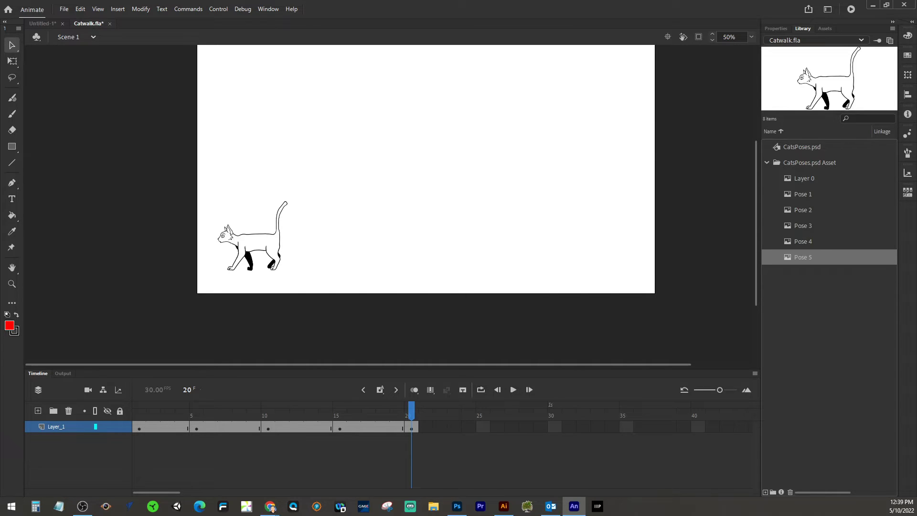
key(alt+Tab)
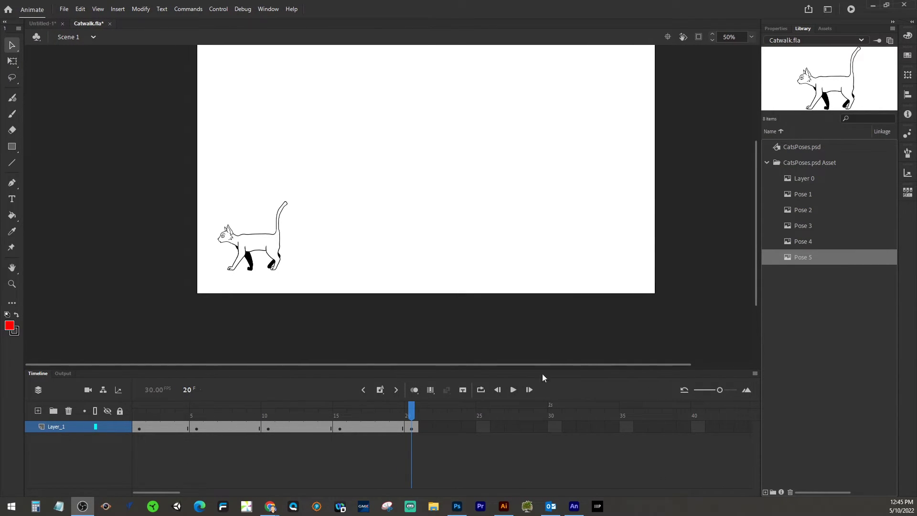
drag(409, 407, 139, 408)
key(Return)
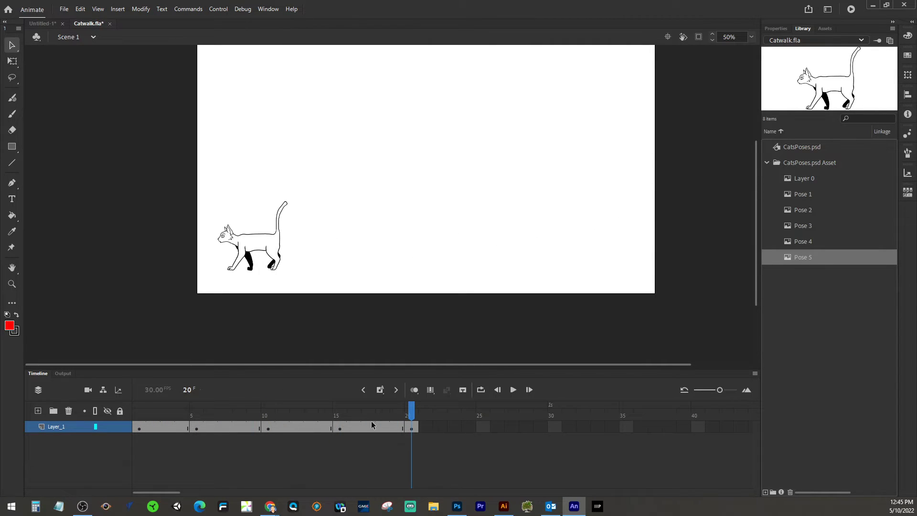
click(158, 430)
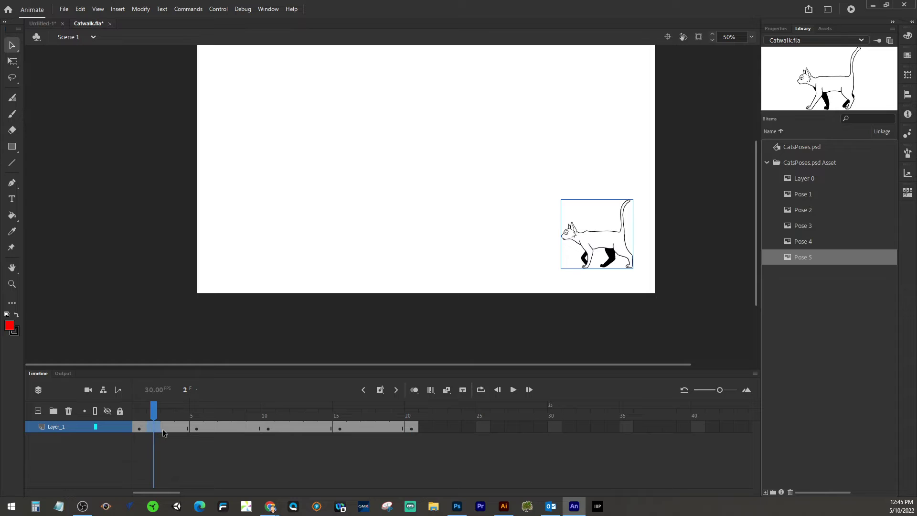
click(138, 428)
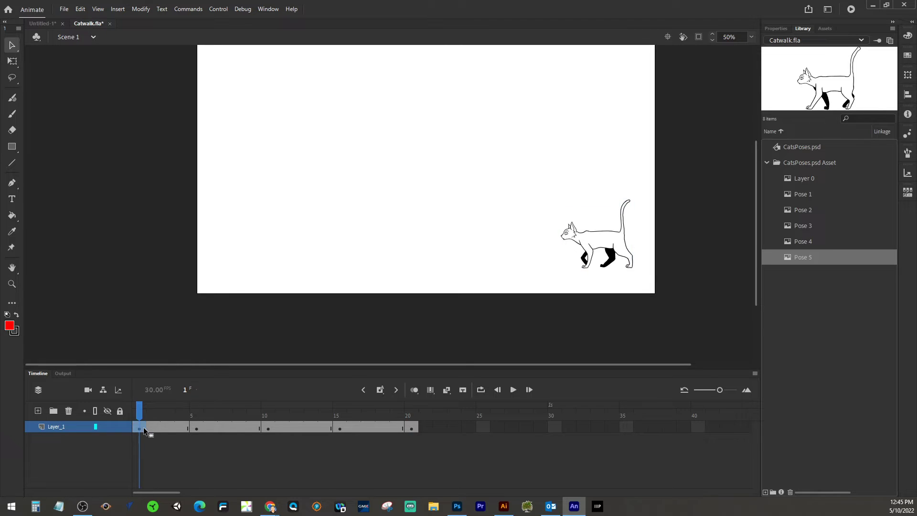
click(414, 426)
key(Delete)
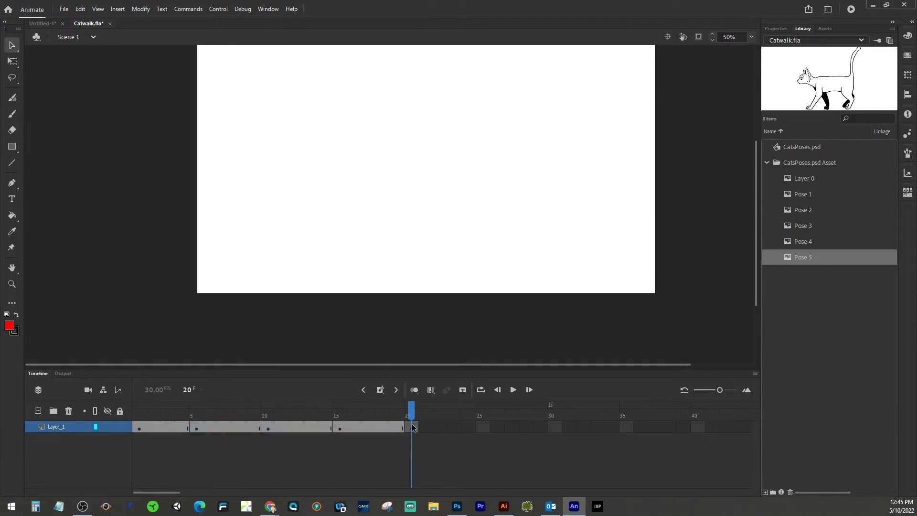
click(149, 421)
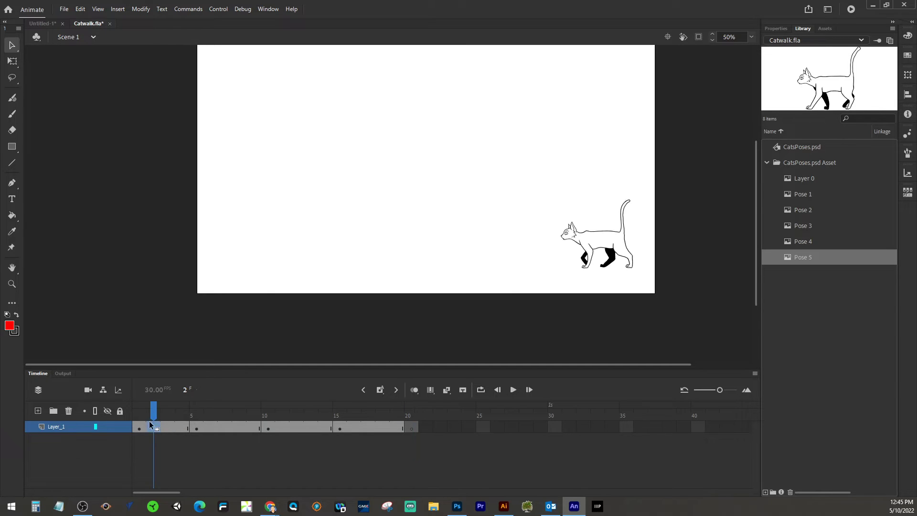
click(140, 423)
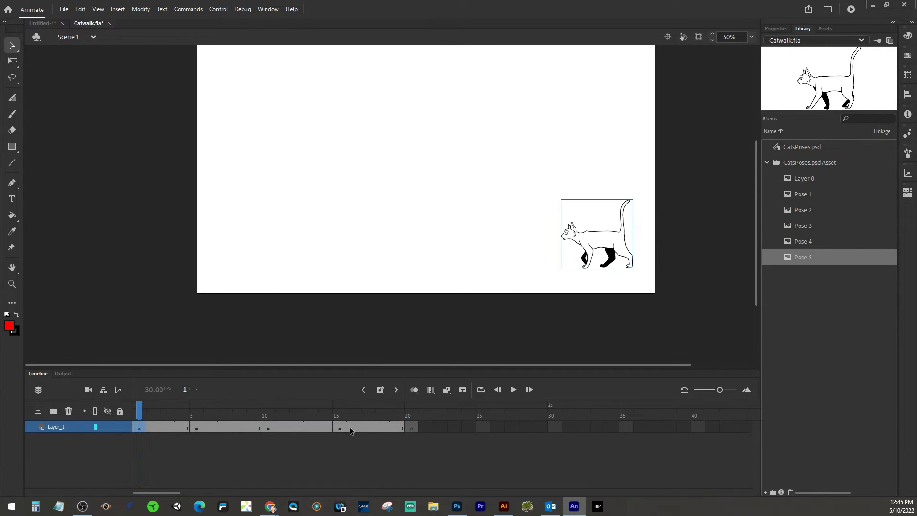
shift+click(407, 425)
right_click(407, 426)
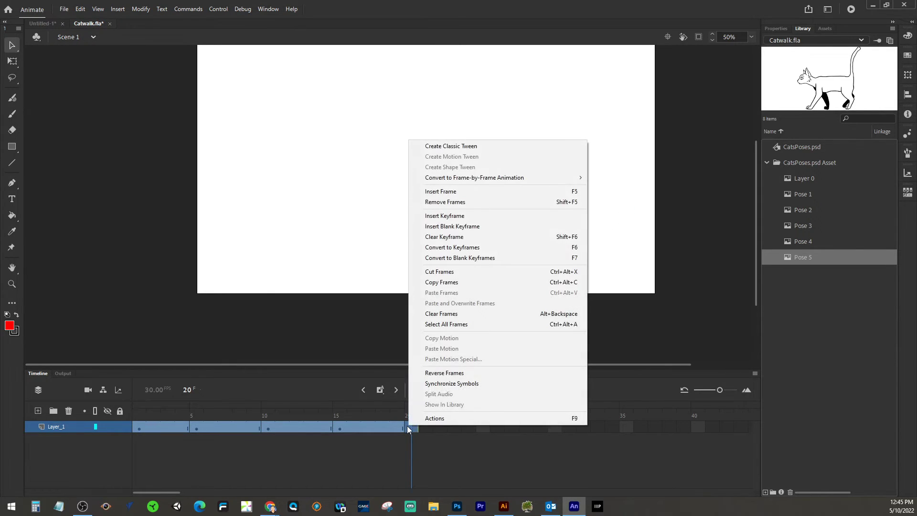
click(446, 205)
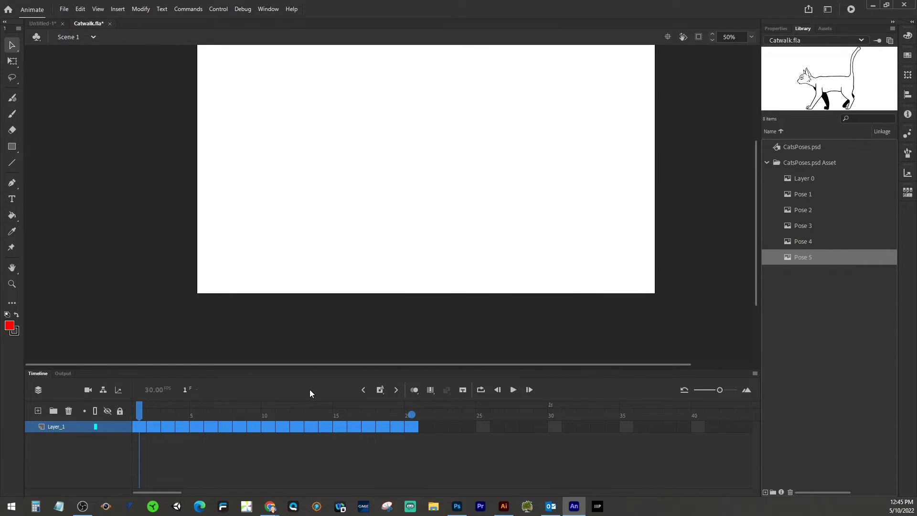
scroll(362, 303, up, 3)
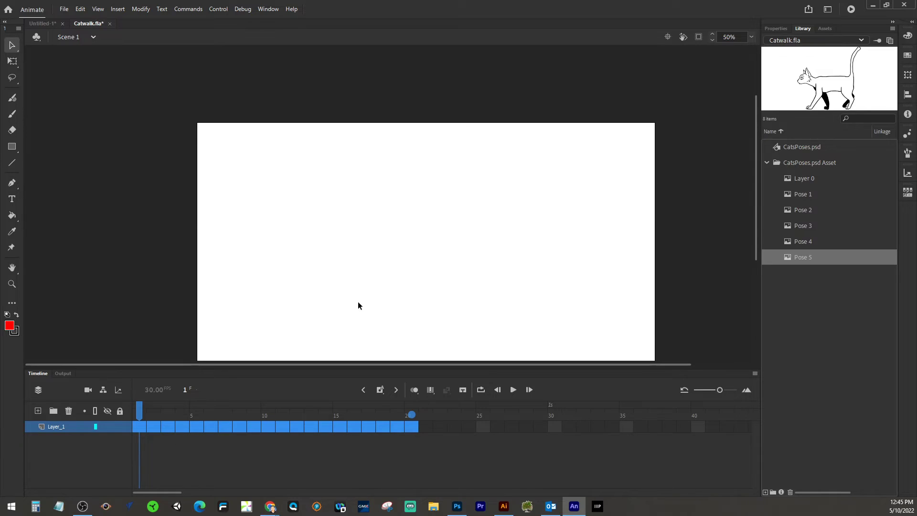
scroll(358, 302, down, 3)
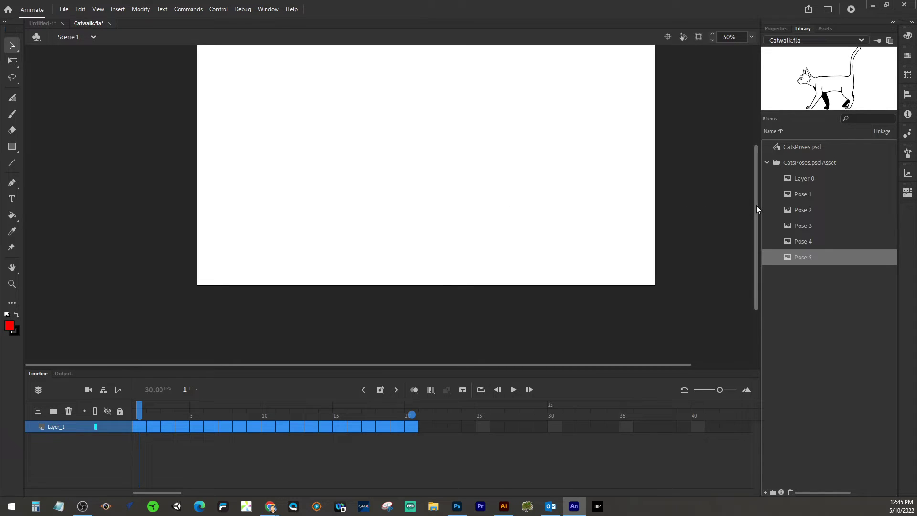
drag(755, 205, 754, 181)
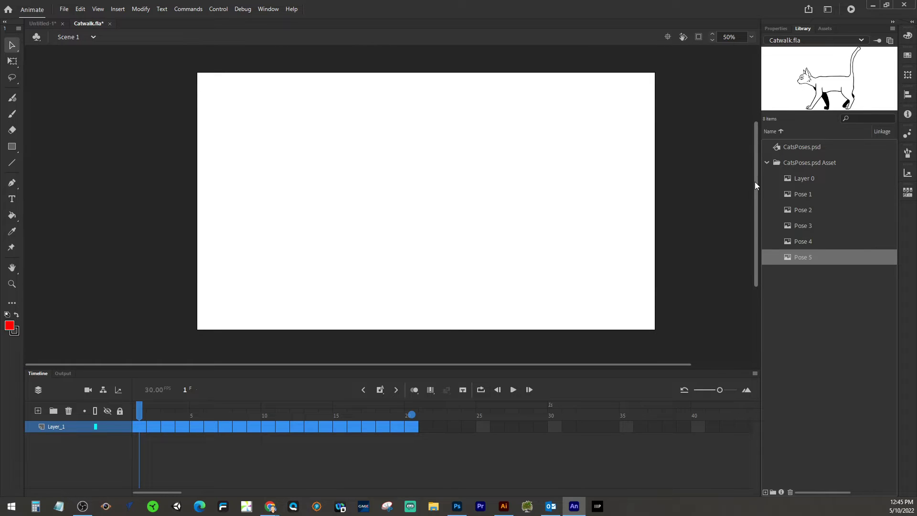
click(847, 336)
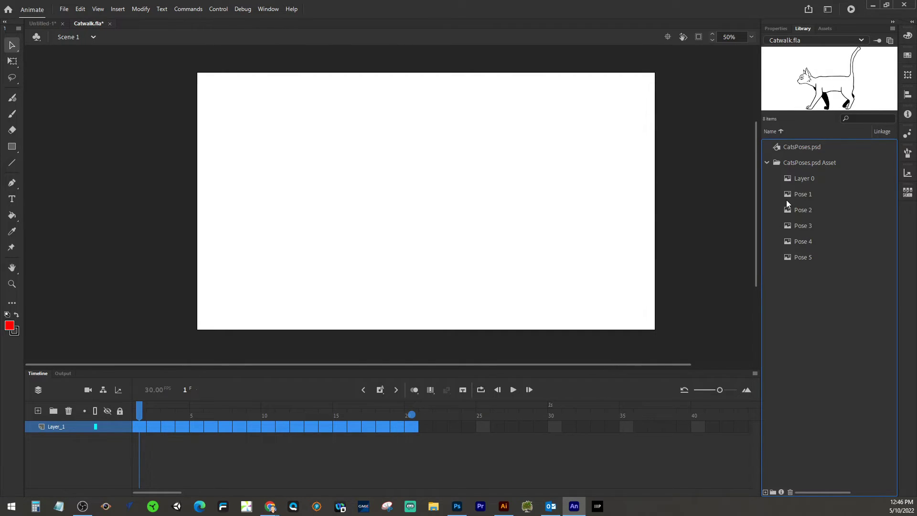
Drag Pose 1 to the stage's lower right and remove frames 1–19 so Layer_1 has one frame.
drag(786, 195, 594, 274)
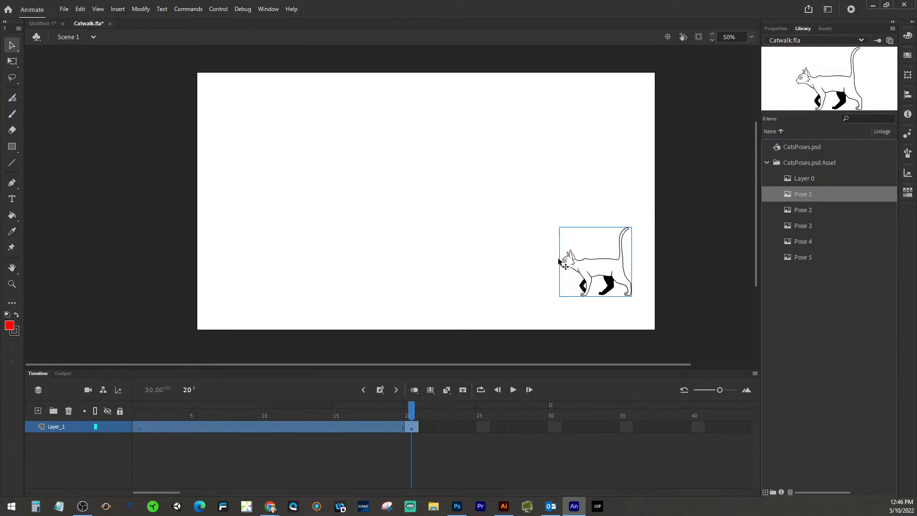
drag(580, 265, 580, 264)
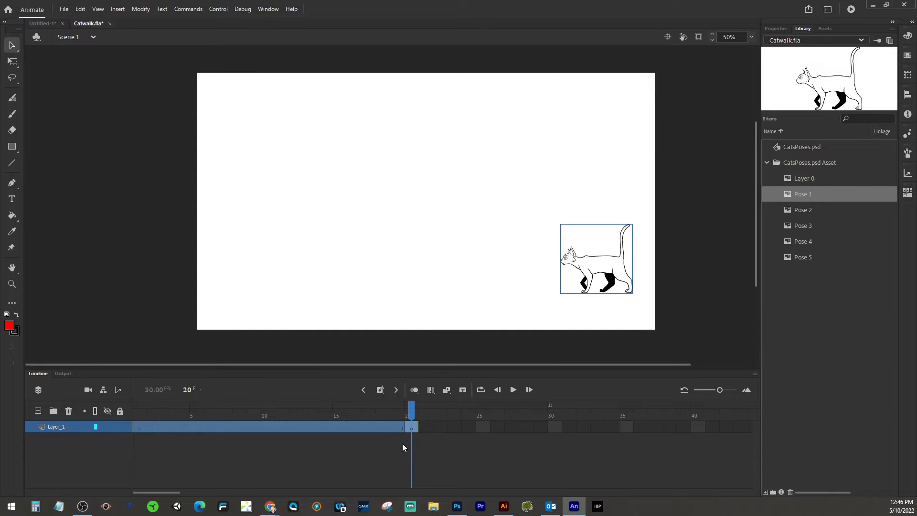
click(394, 428)
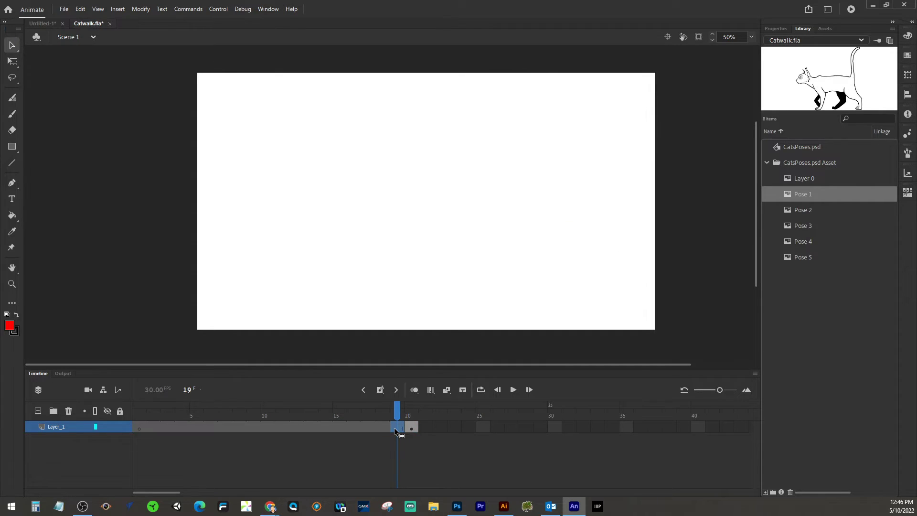
shift+click(140, 426)
right_click(140, 426)
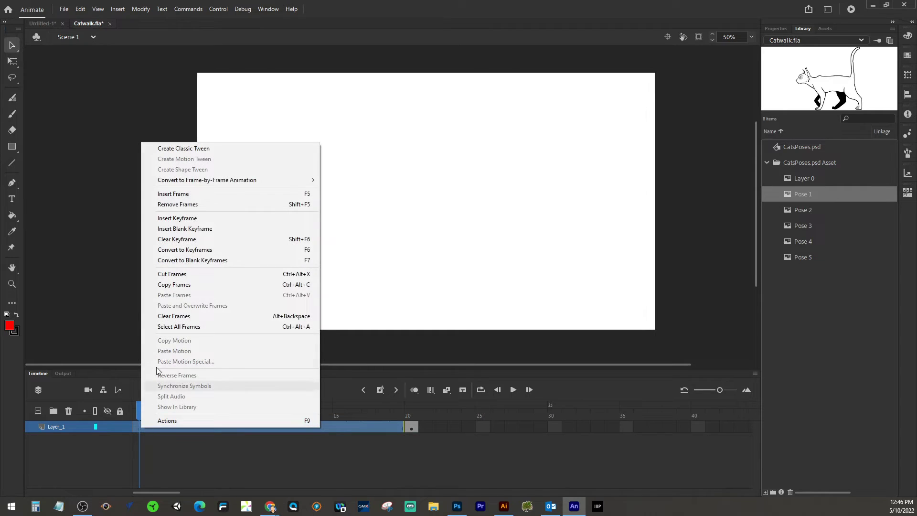
click(175, 205)
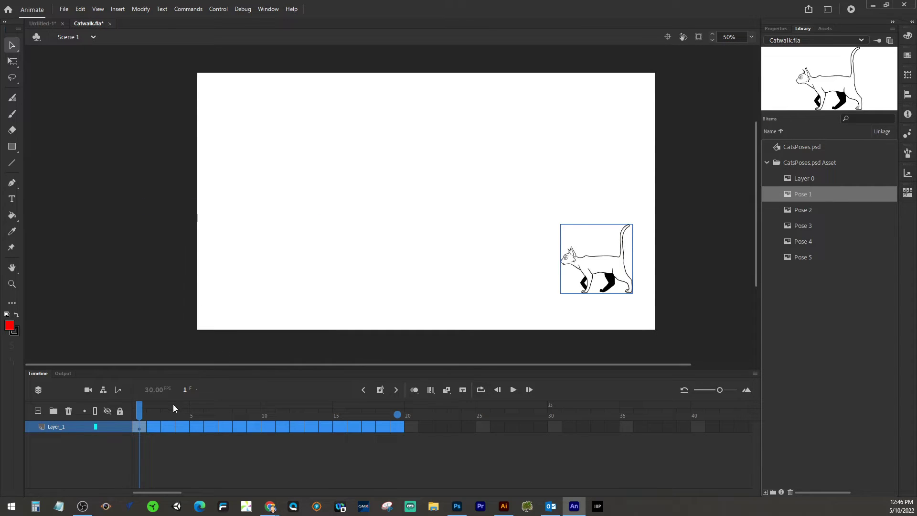
click(141, 426)
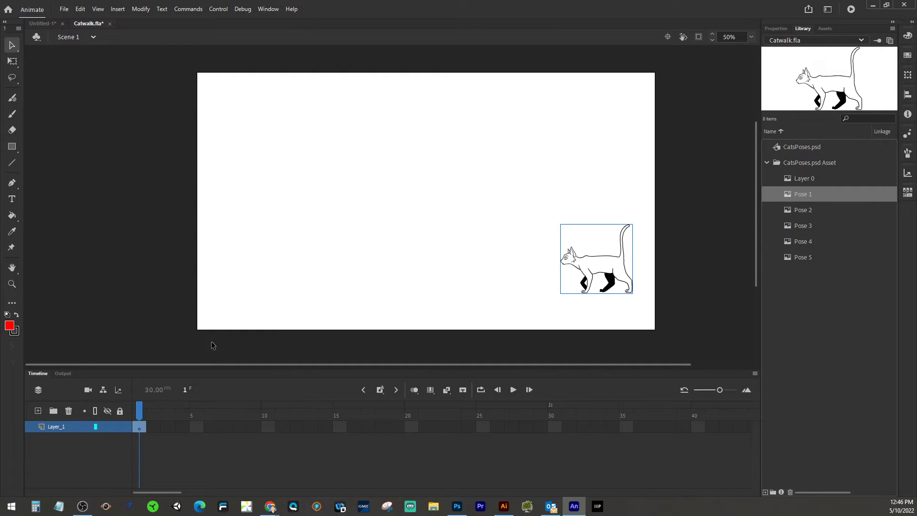
right_click(601, 282)
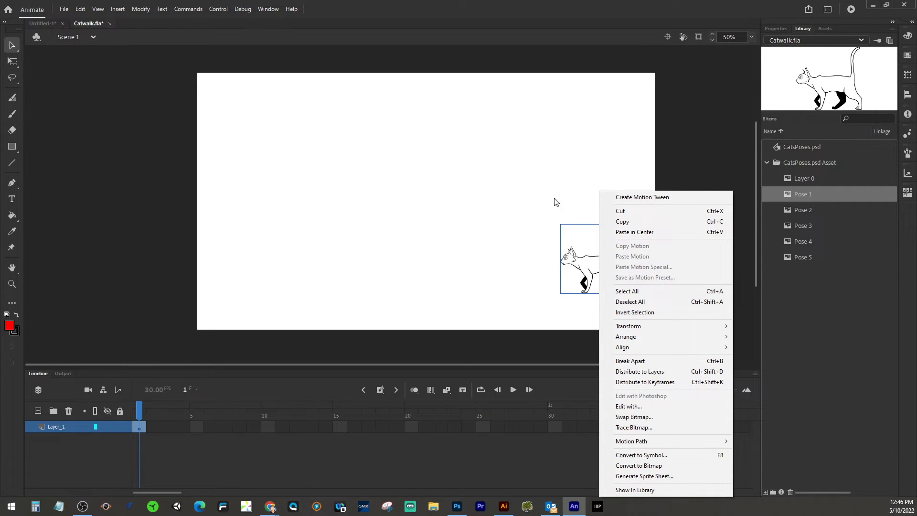
click(621, 197)
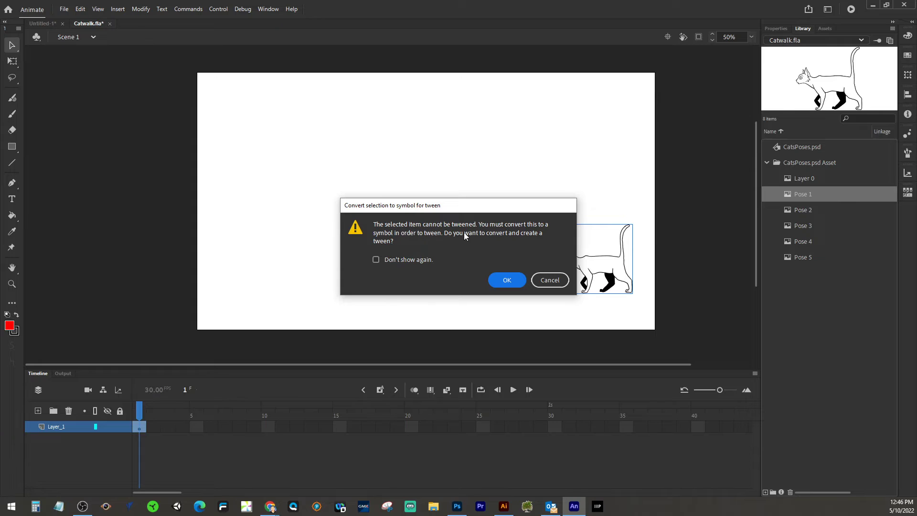
click(498, 278)
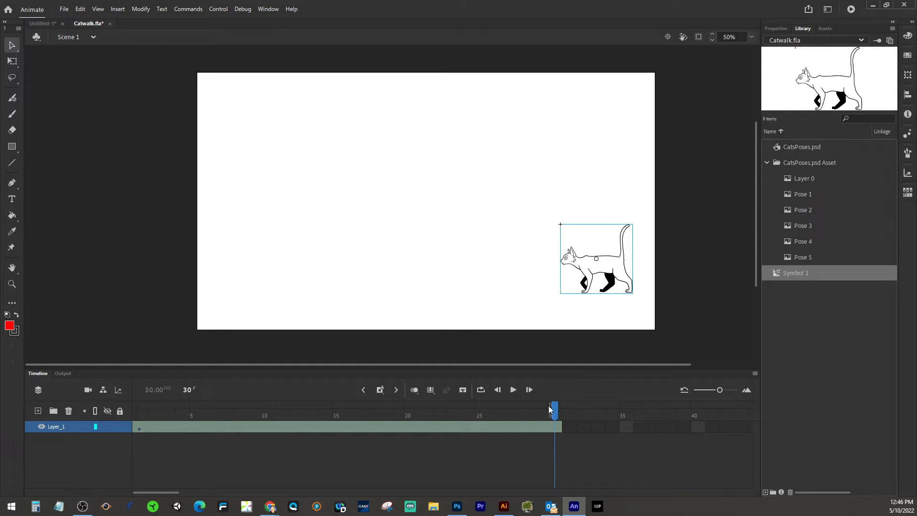
drag(583, 282, 243, 282)
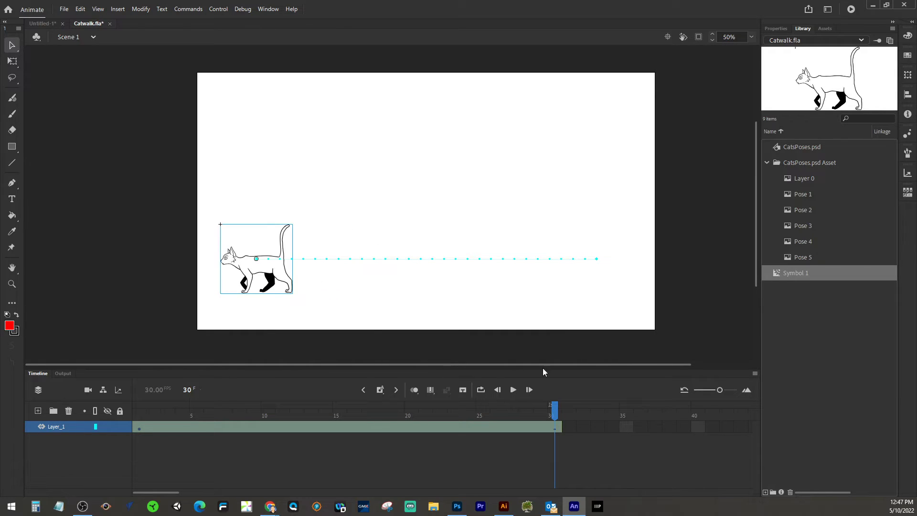
drag(551, 410, 94, 290)
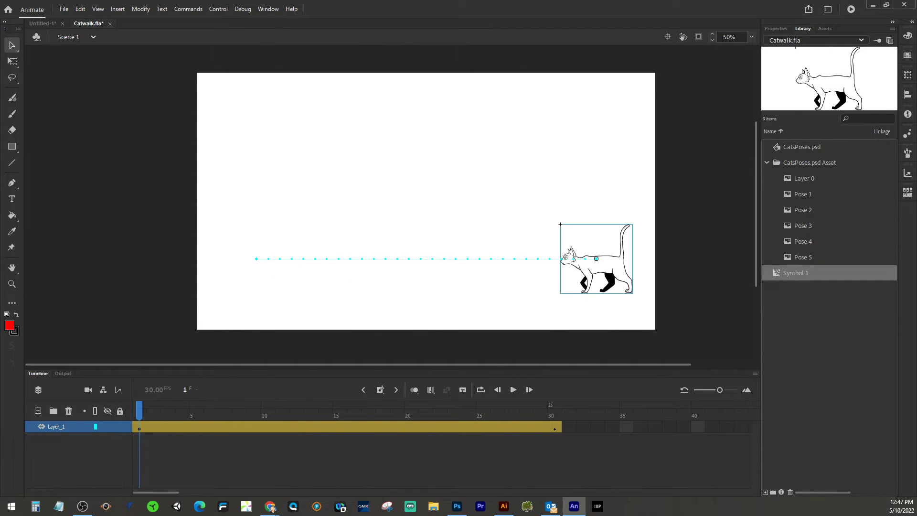
key(shift+period)
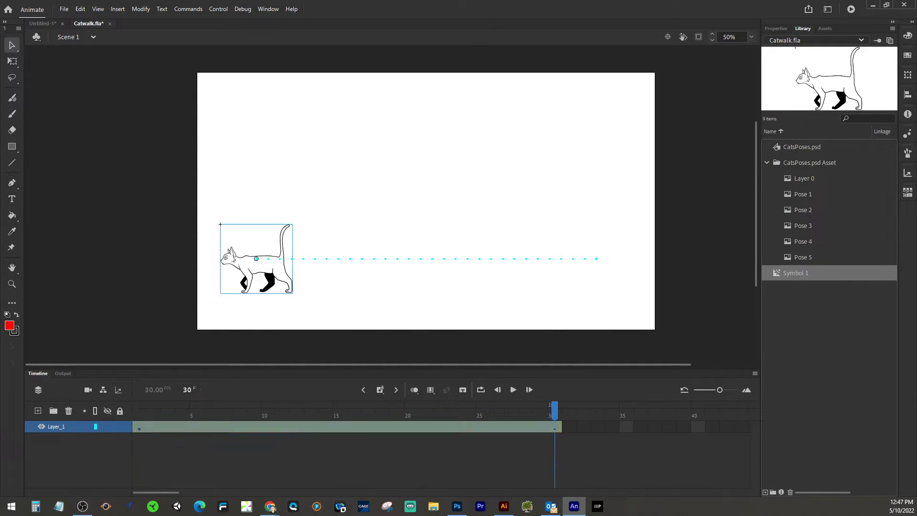
key(ctrl+z)
key(ctrl+z)
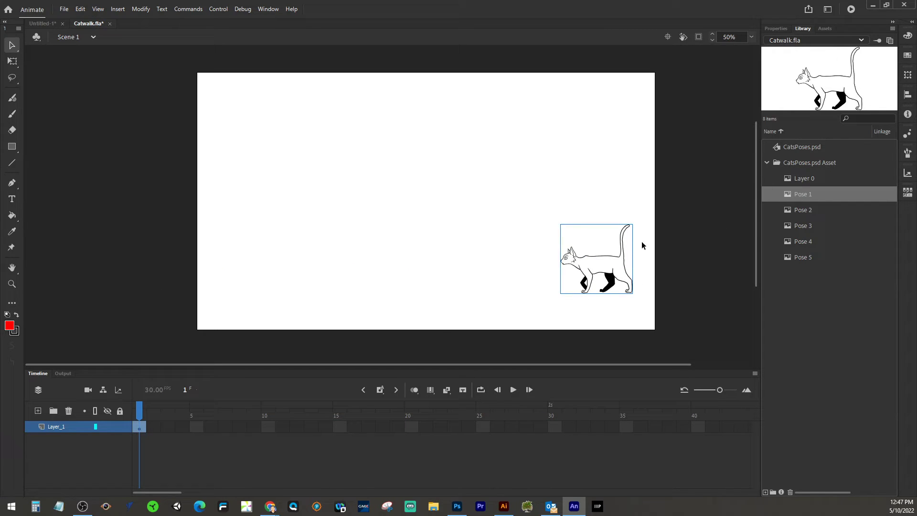
Fill in Convert to Symbol for the Pose 1 cat: name 'Walking', type Movie Clip.
click(145, 9)
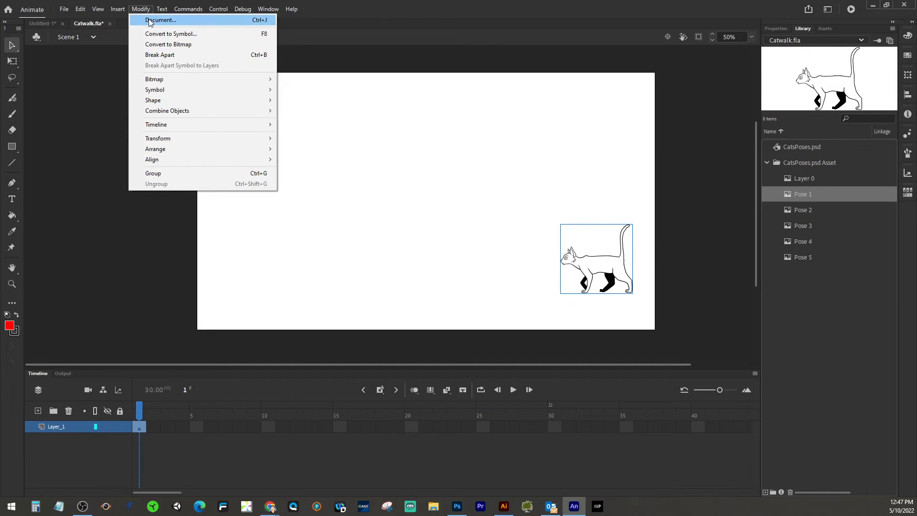
click(180, 35)
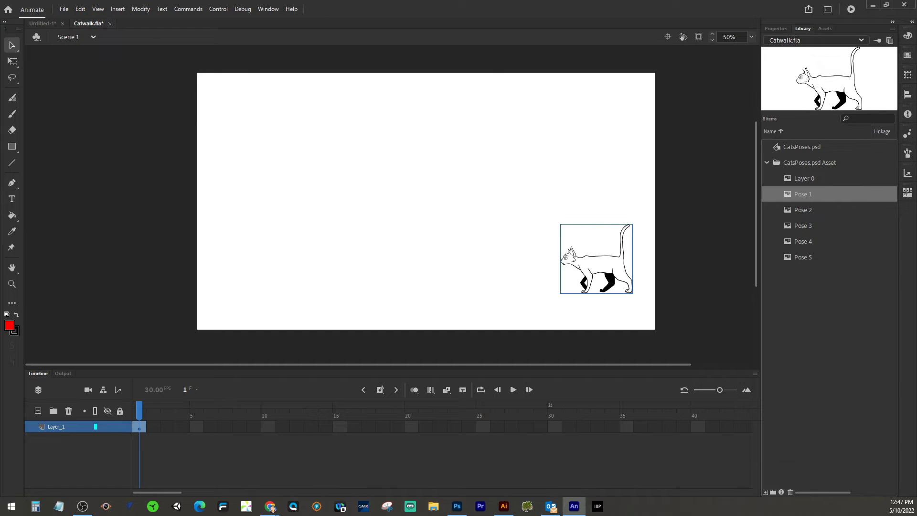
key(F8)
text(Walking)
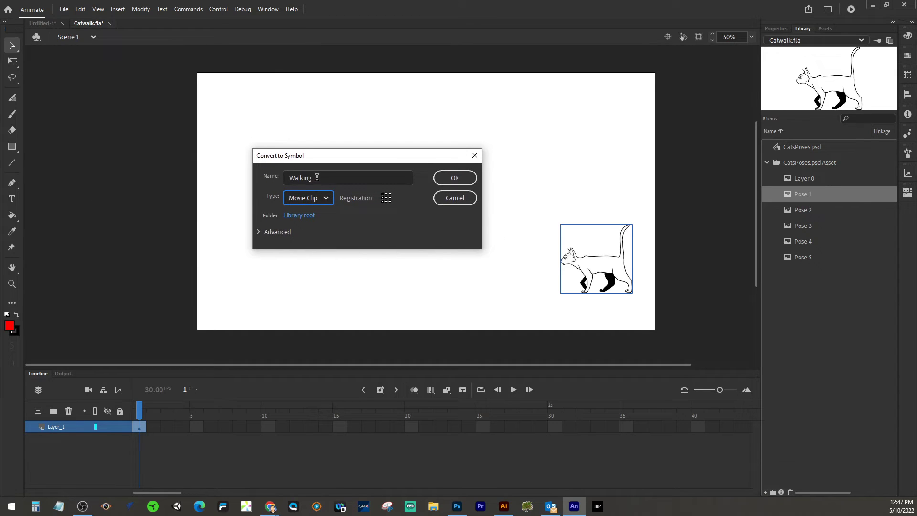
click(313, 199)
click(313, 199)
Confirm the Walking movie clip, then double-click the cat instance to edit the symbol's timeline.
click(442, 180)
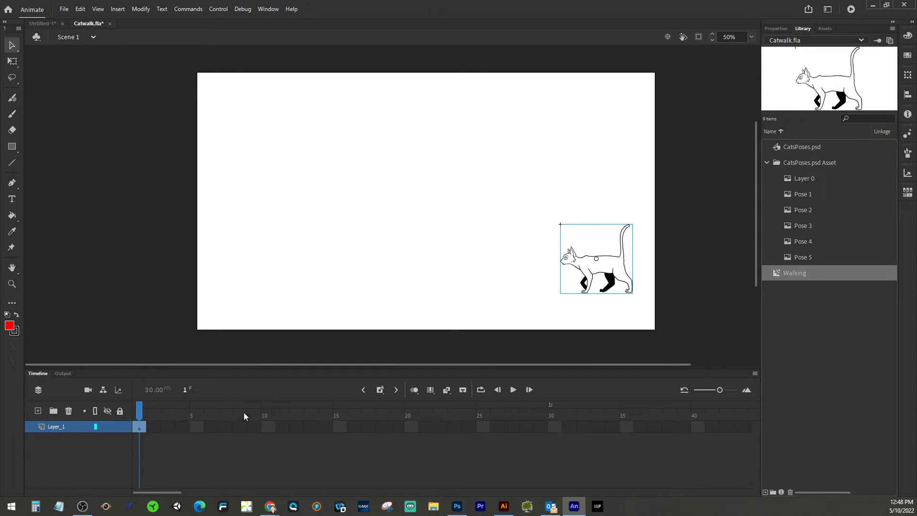
double_click(590, 270)
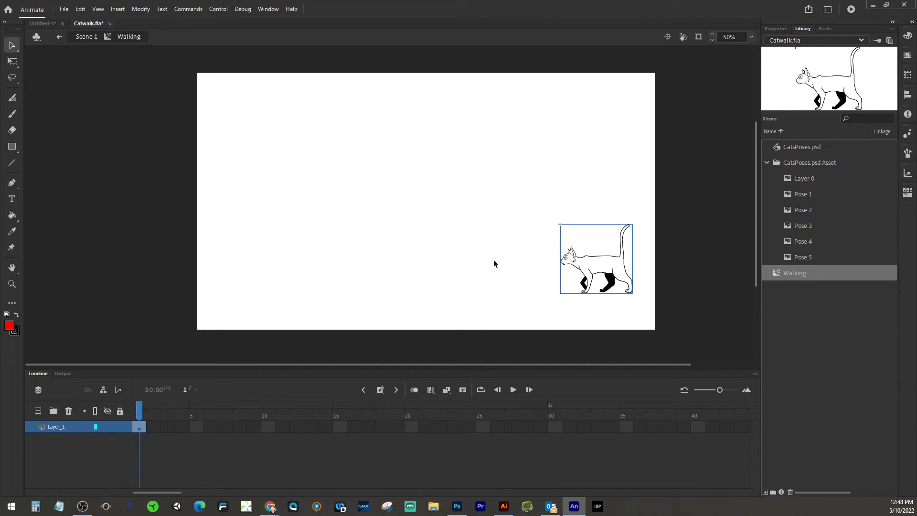
click(401, 276)
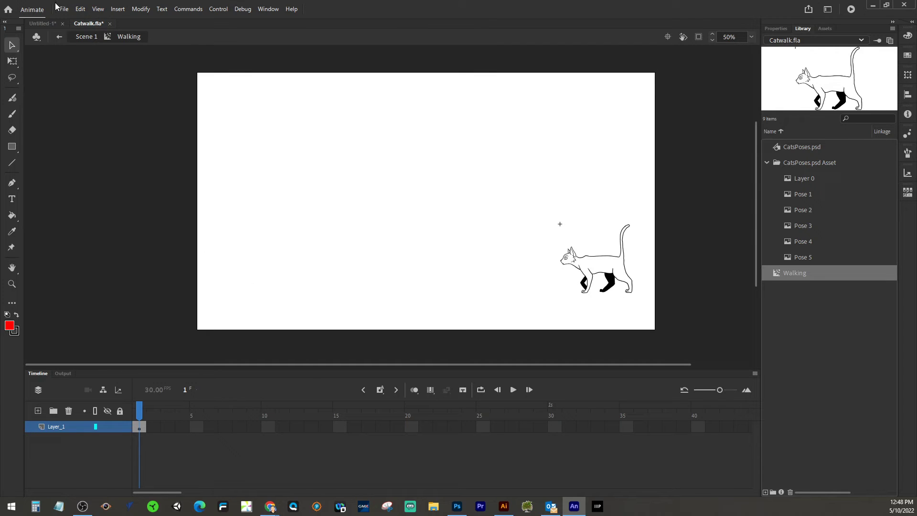
Back in Scene 1, add Layer_2 and drag it beneath Layer_1.
click(79, 37)
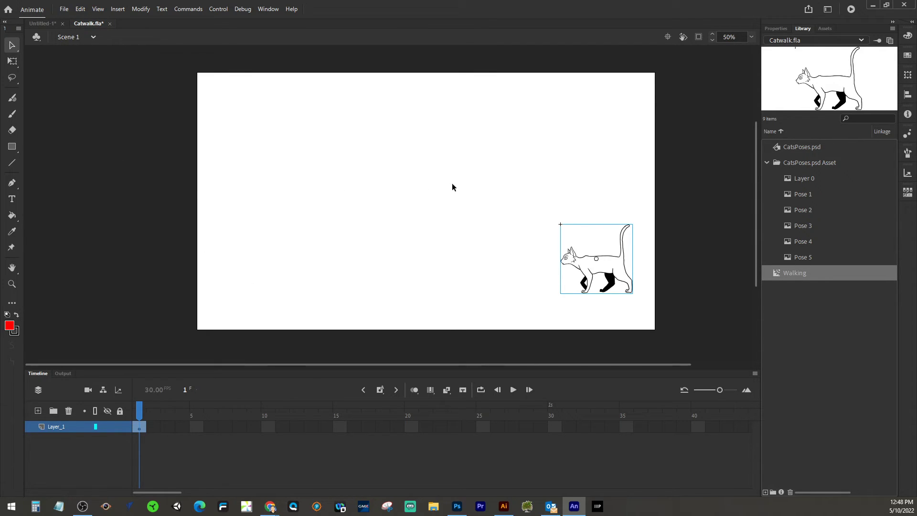
double_click(615, 257)
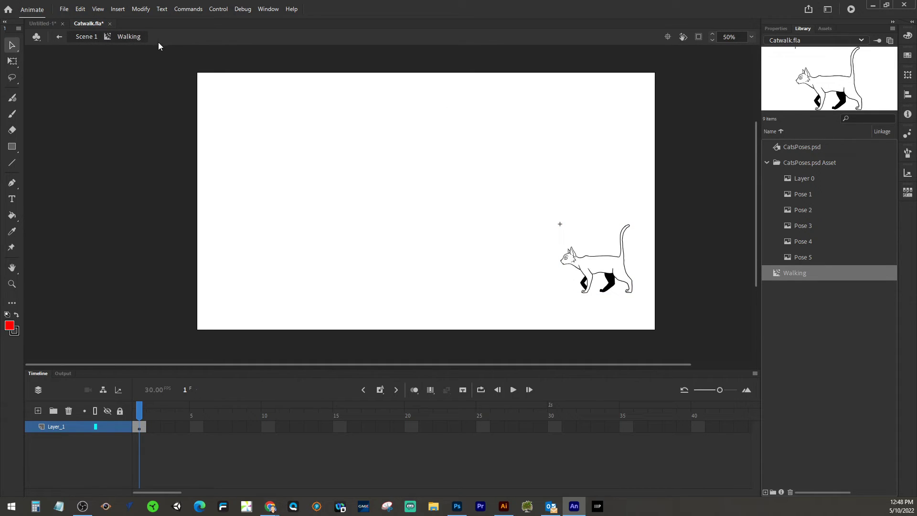
click(88, 36)
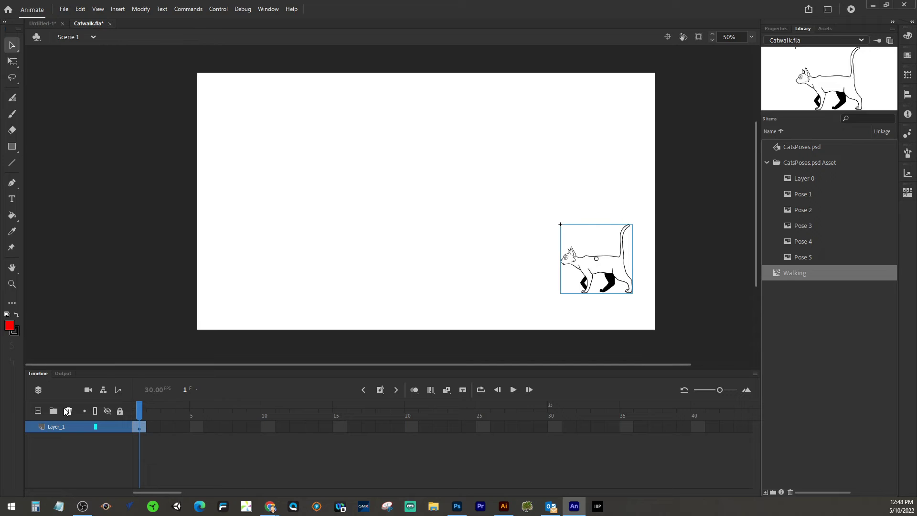
click(38, 411)
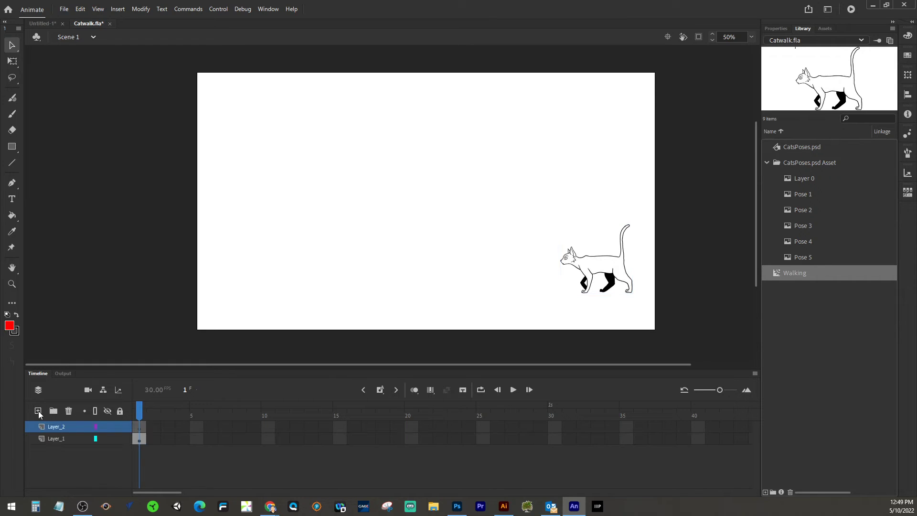
drag(44, 424, 50, 441)
Draw a red rectangle covering the whole stage on Layer_2.
click(11, 147)
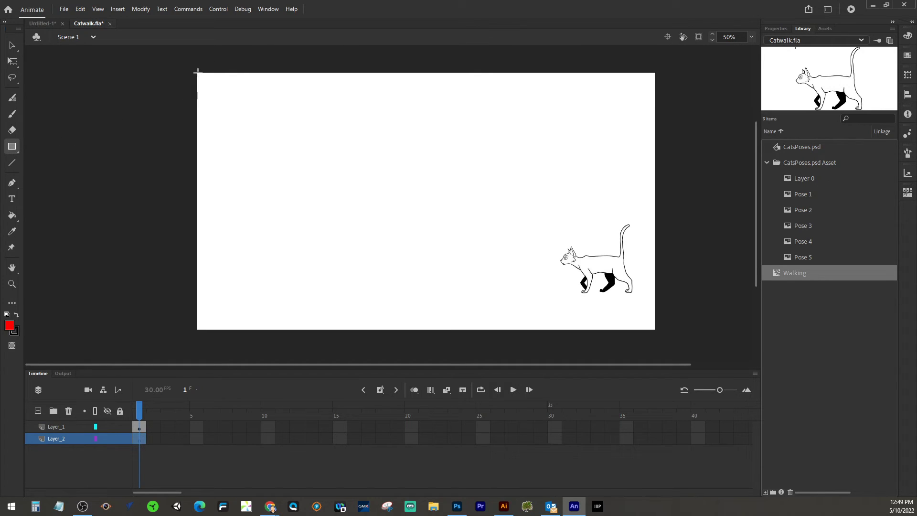
drag(197, 72, 656, 329)
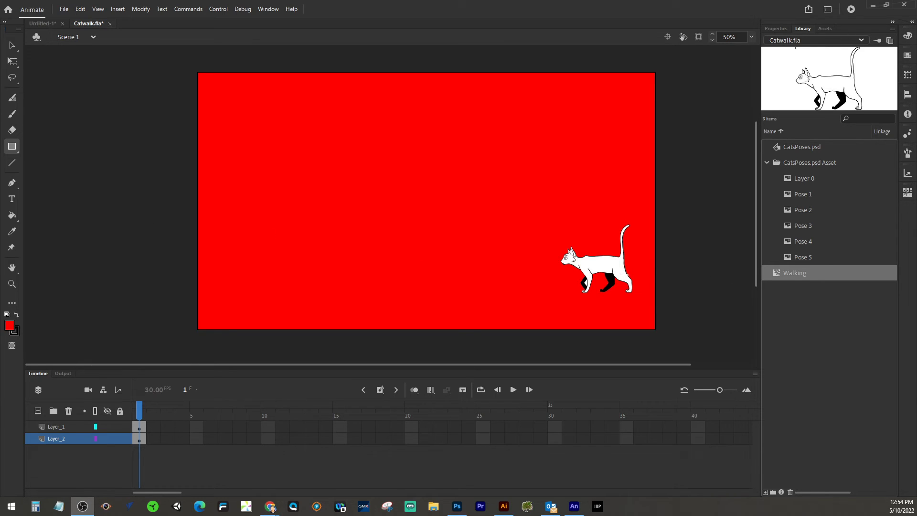
click(9, 48)
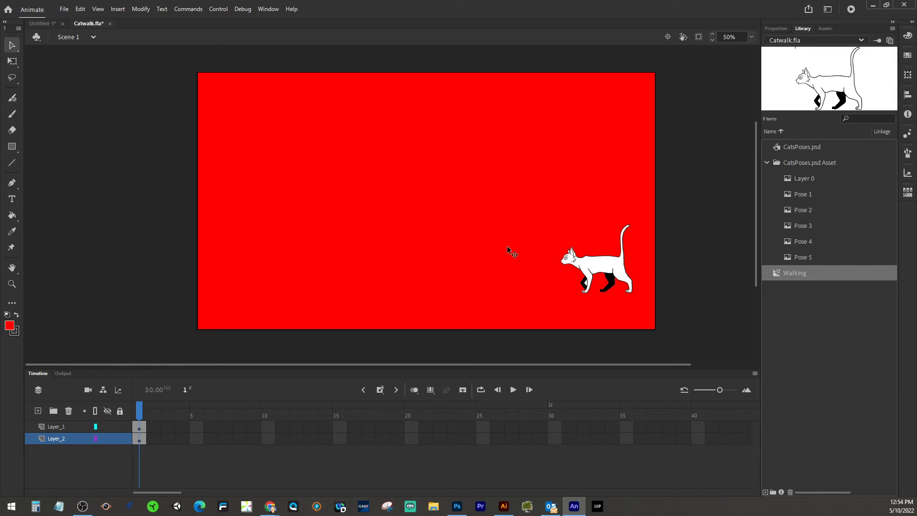
Inside Walking, add a blank keyframe at frame 5 and place Pose 2 over the onion-skin ghost.
double_click(596, 267)
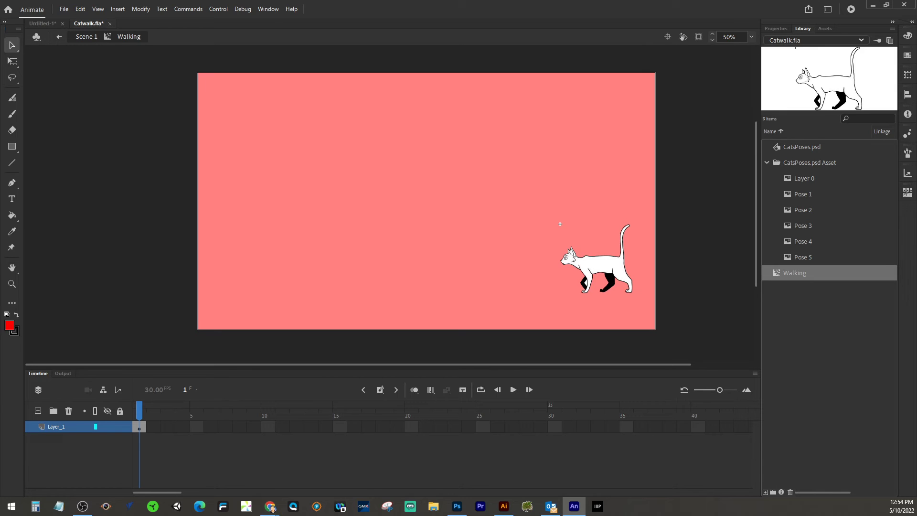
key(alt+Tab)
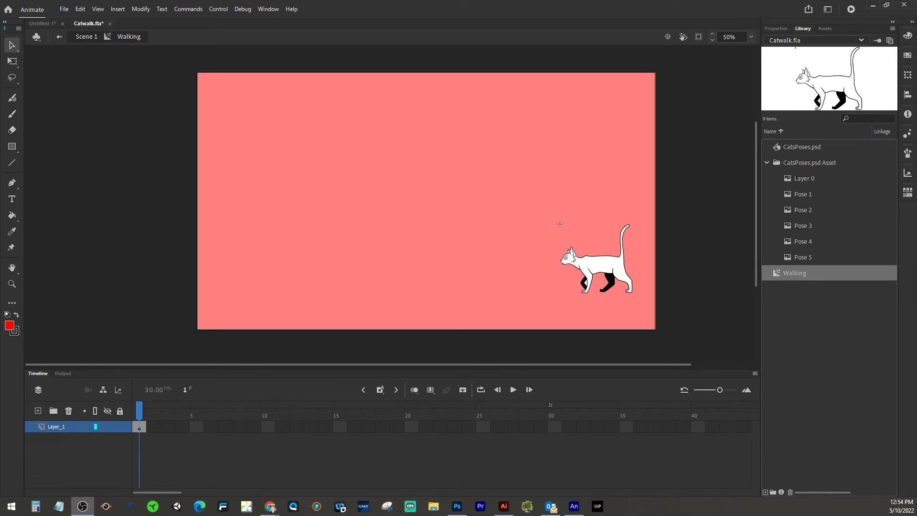
click(194, 428)
right_click(194, 428)
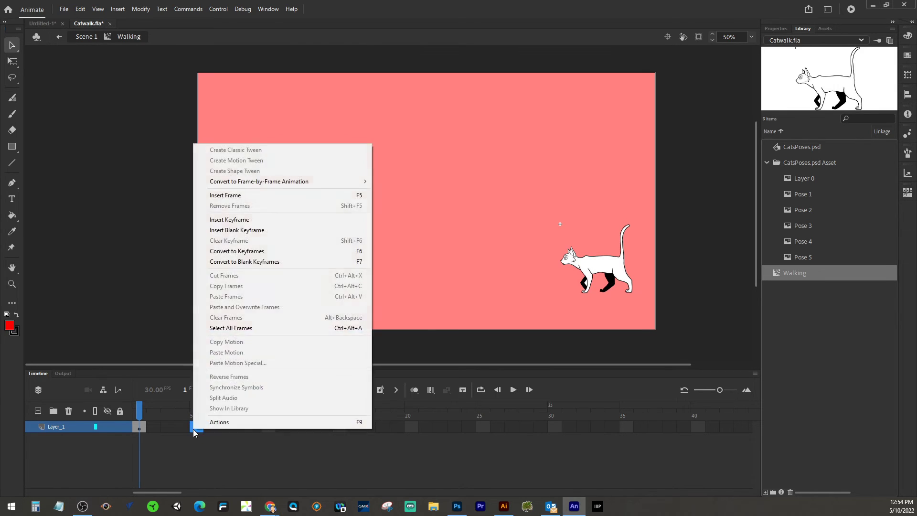
click(242, 230)
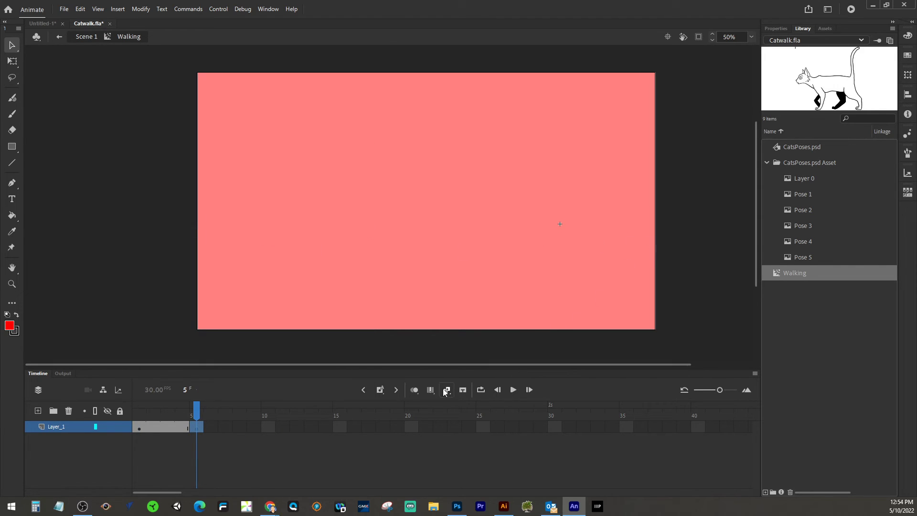
click(417, 389)
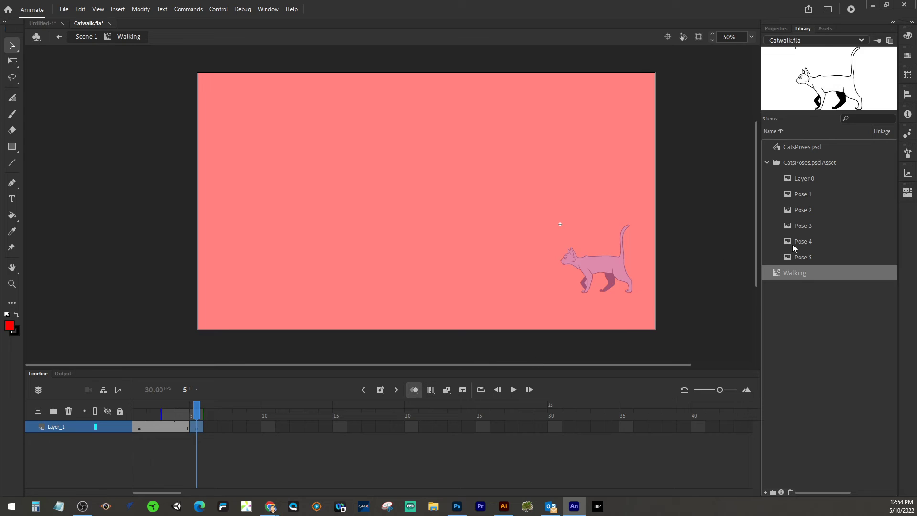
drag(801, 211, 598, 266)
Add blank keyframes at frames 10 and 15 holding Pose 3 and Pose 4.
click(267, 426)
right_click(267, 427)
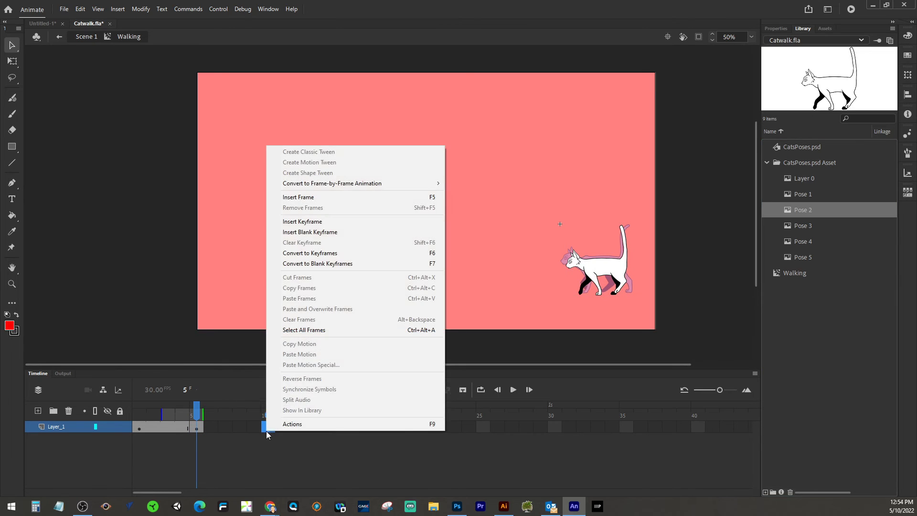
click(306, 232)
drag(802, 225, 597, 267)
click(343, 430)
right_click(344, 430)
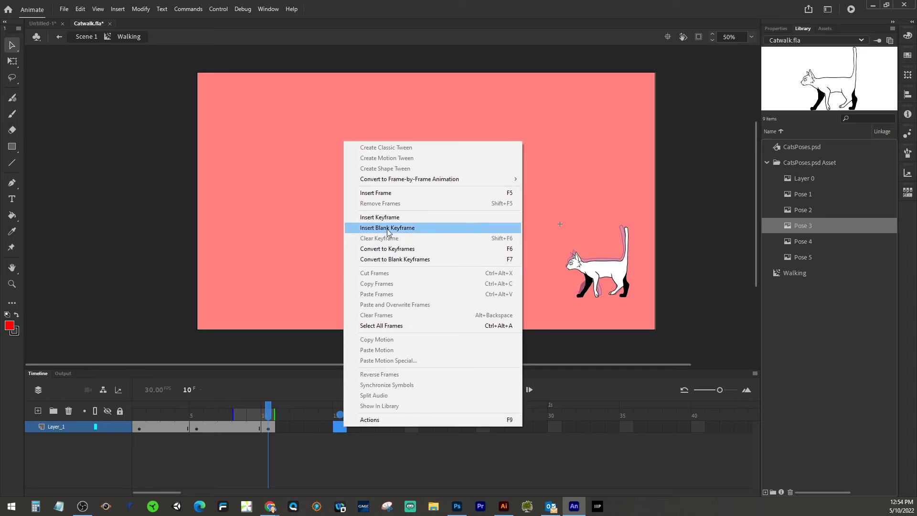
click(388, 230)
drag(807, 242, 606, 276)
Put Pose 5 on a blank keyframe at frame 20 and hold the cycle through frame 25.
click(412, 427)
right_click(412, 427)
click(478, 231)
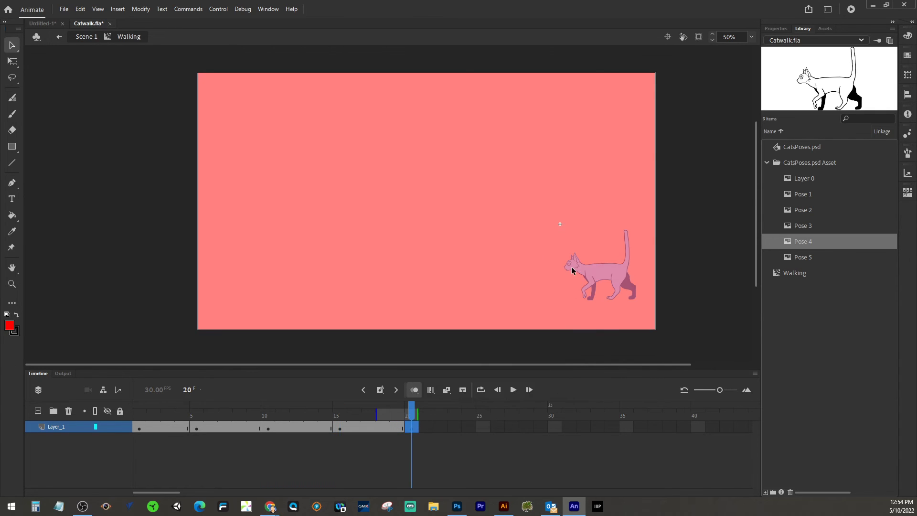
drag(798, 257, 604, 269)
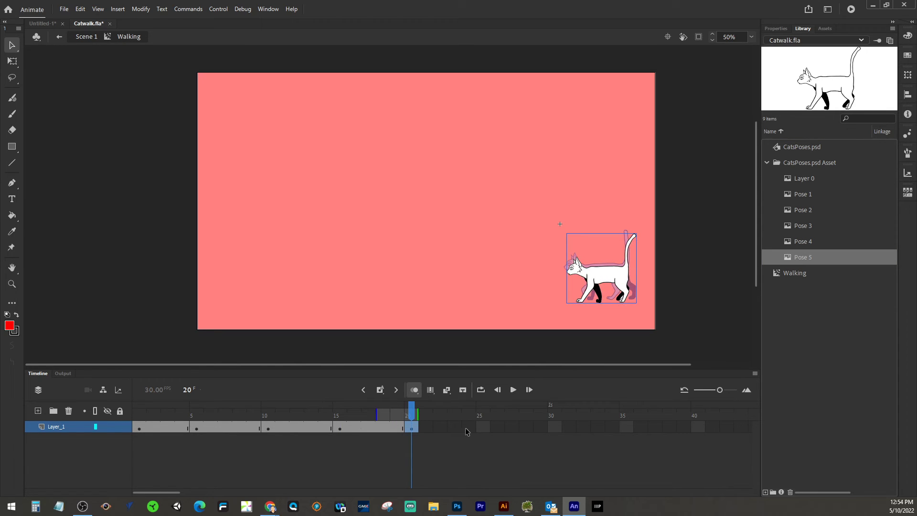
click(481, 430)
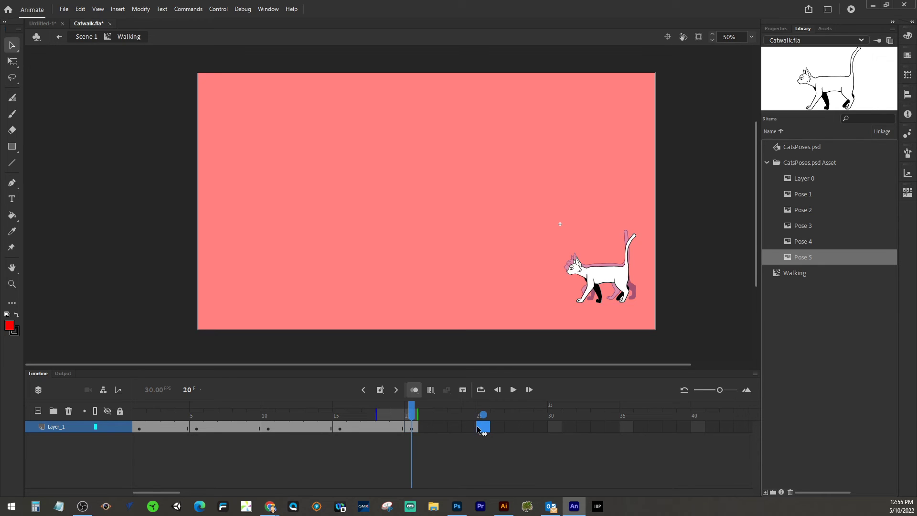
right_click(481, 429)
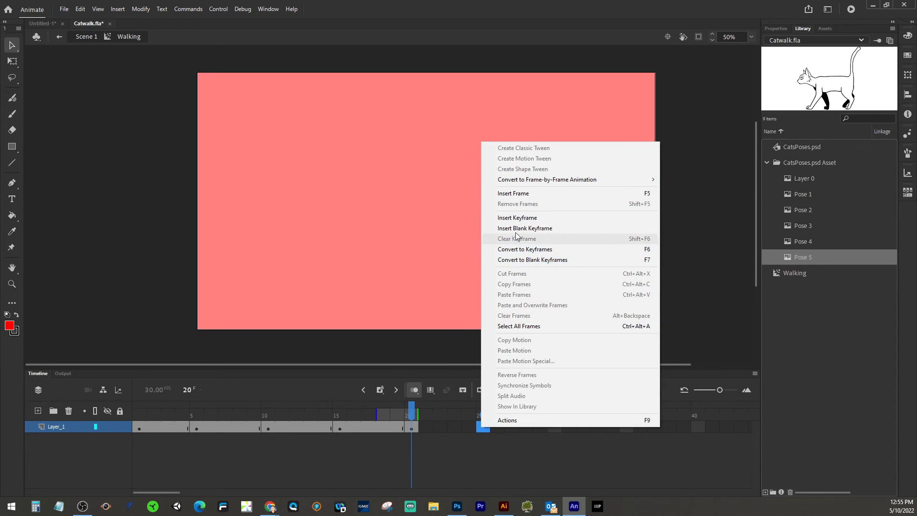
click(514, 194)
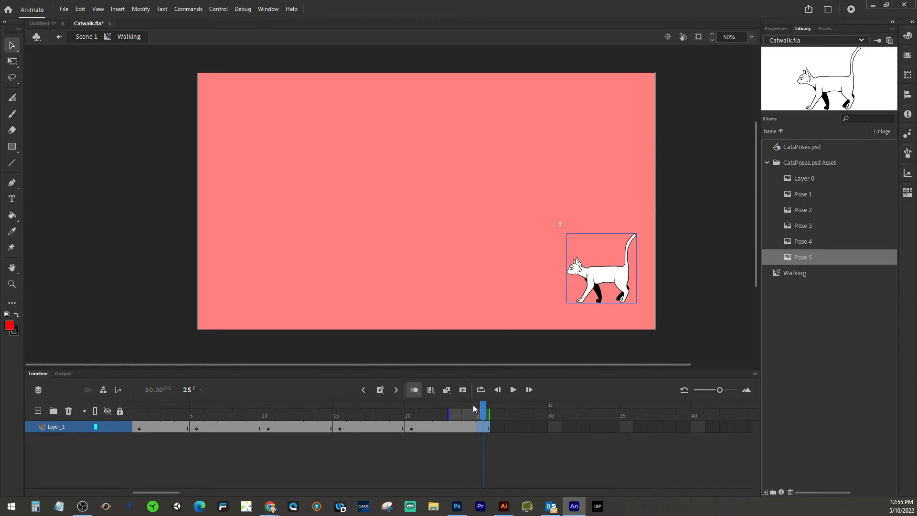
drag(474, 408, 426, 410)
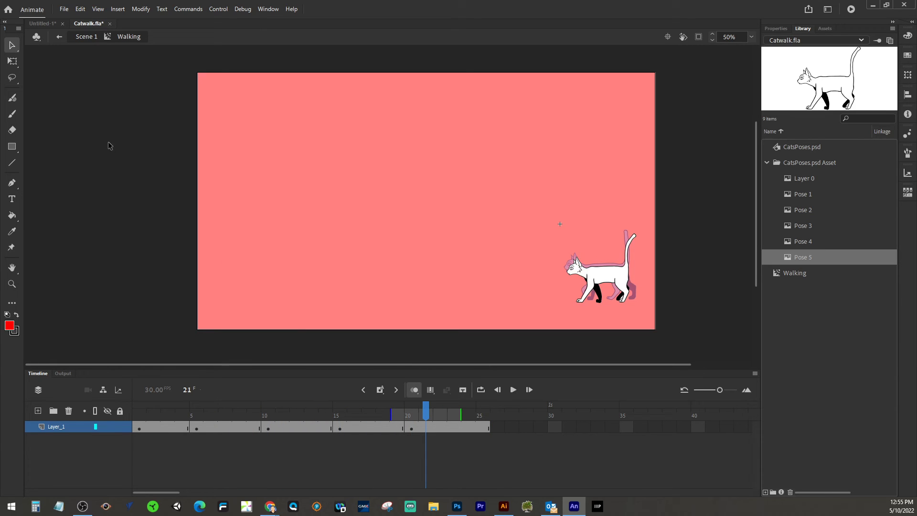
In Scene 1, motion-tween the Walking cat to the stage's left side at frame 30.
click(59, 37)
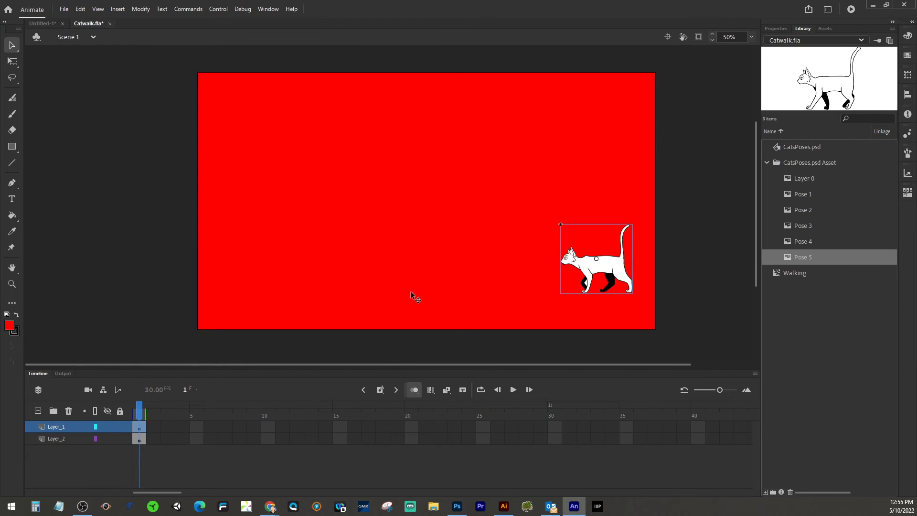
right_click(613, 269)
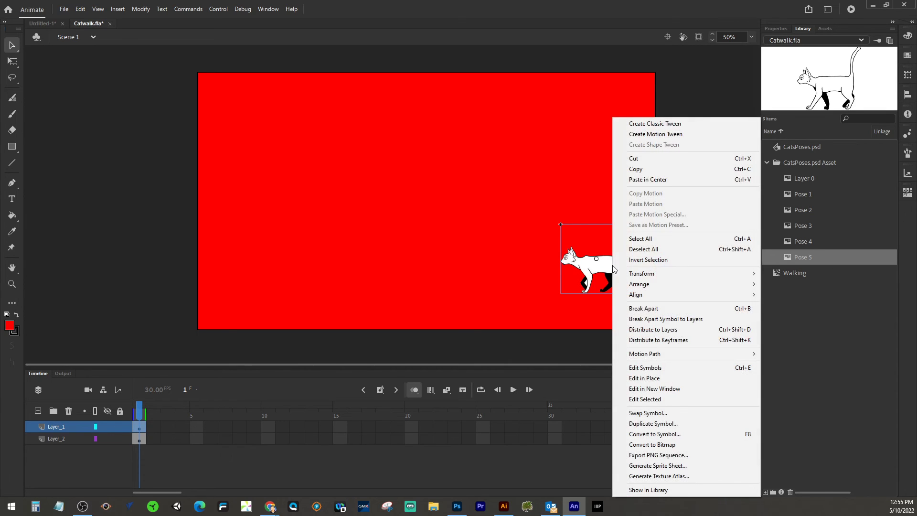
click(636, 134)
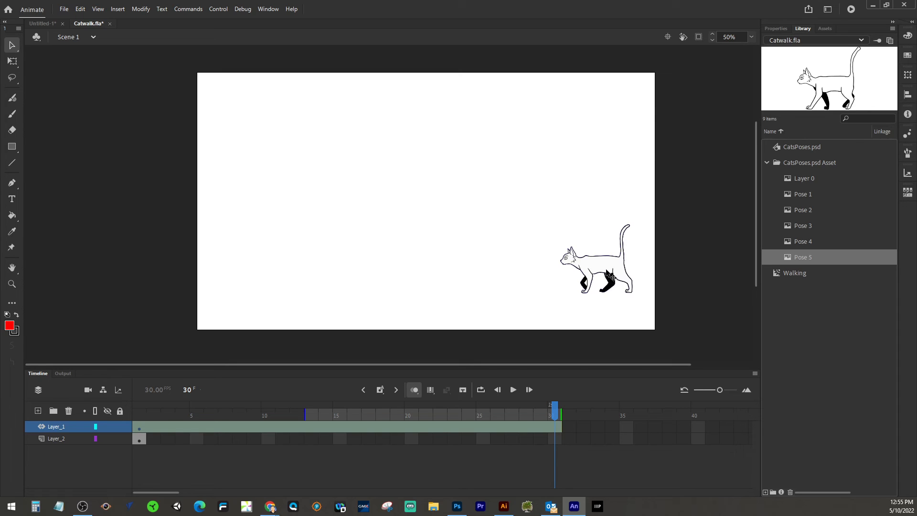
drag(613, 277, 263, 280)
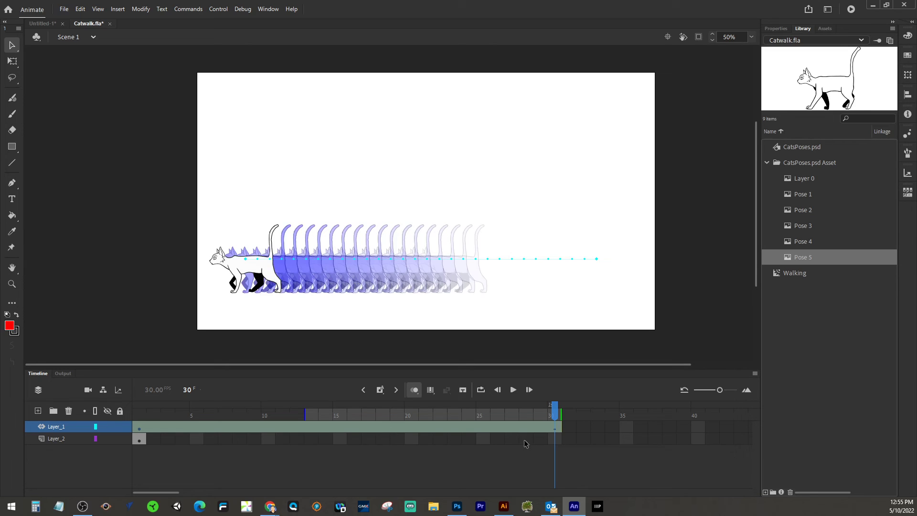
Extend the red background on Layer_2 to frame 30.
click(554, 440)
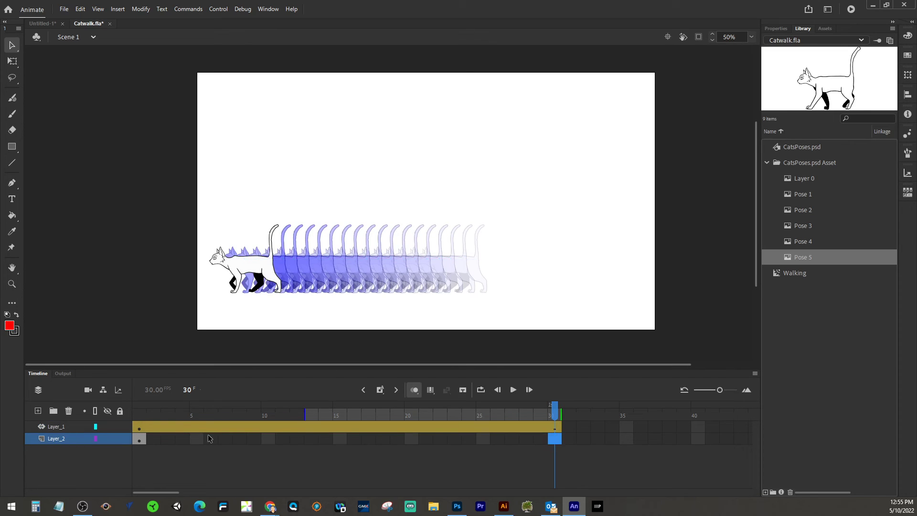
right_click(554, 440)
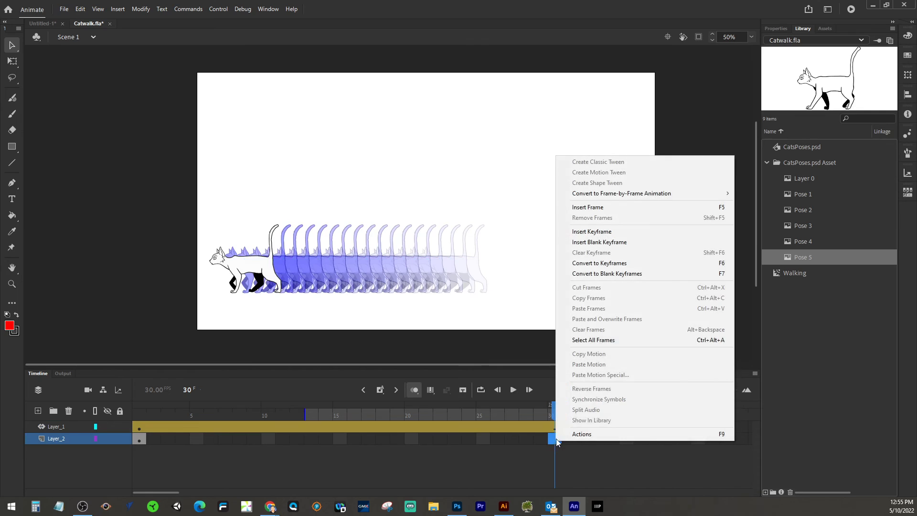
click(590, 207)
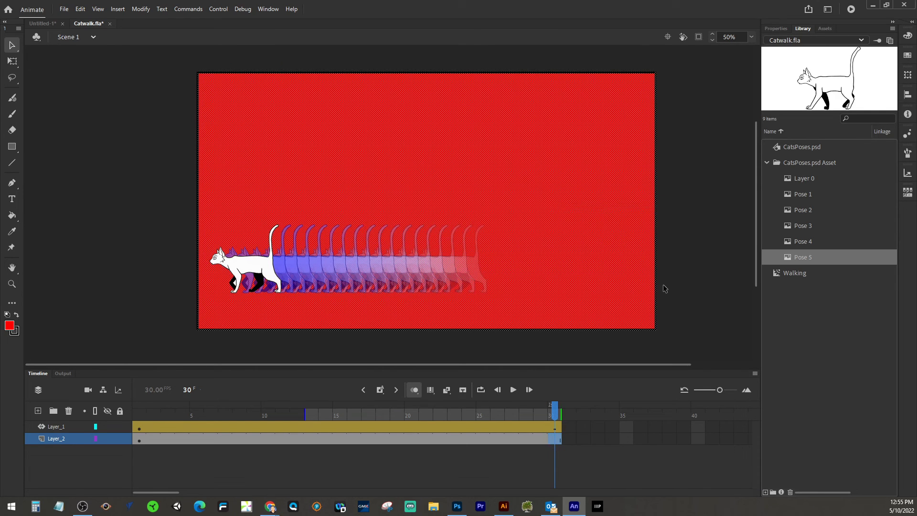
key(ctrl+Return)
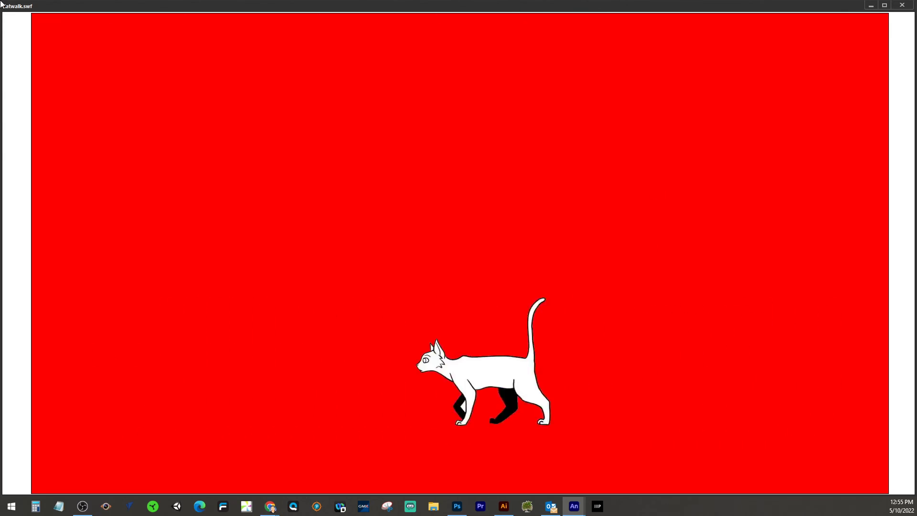
click(83, 506)
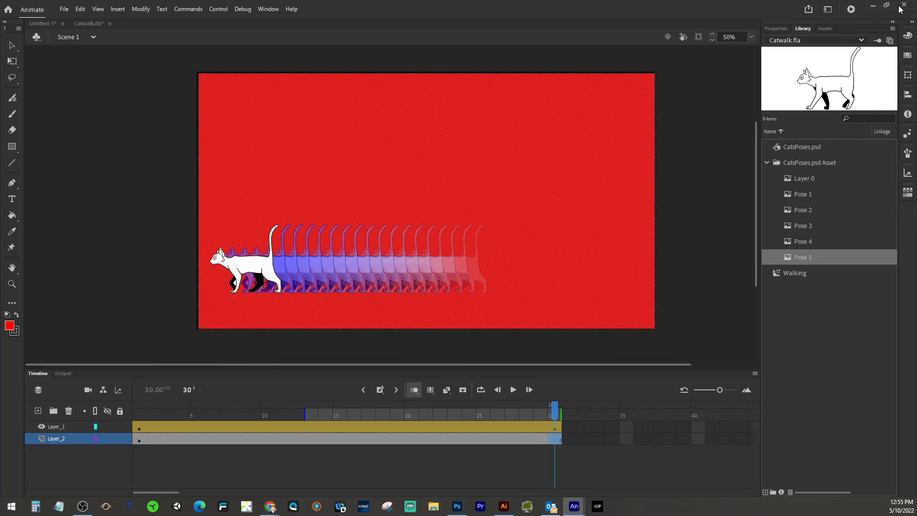
click(902, 5)
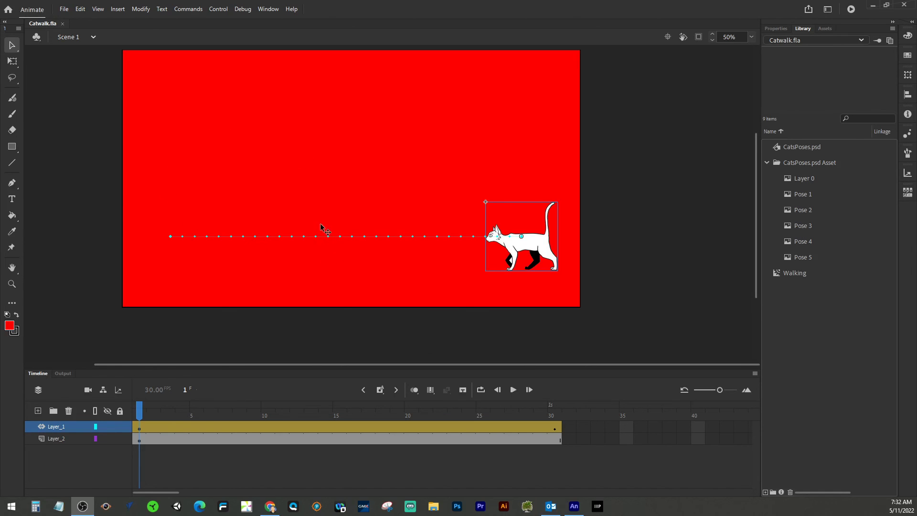
Export the movie as H.264 video with the Match Source - High bitrate preset to the desktop.
click(63, 9)
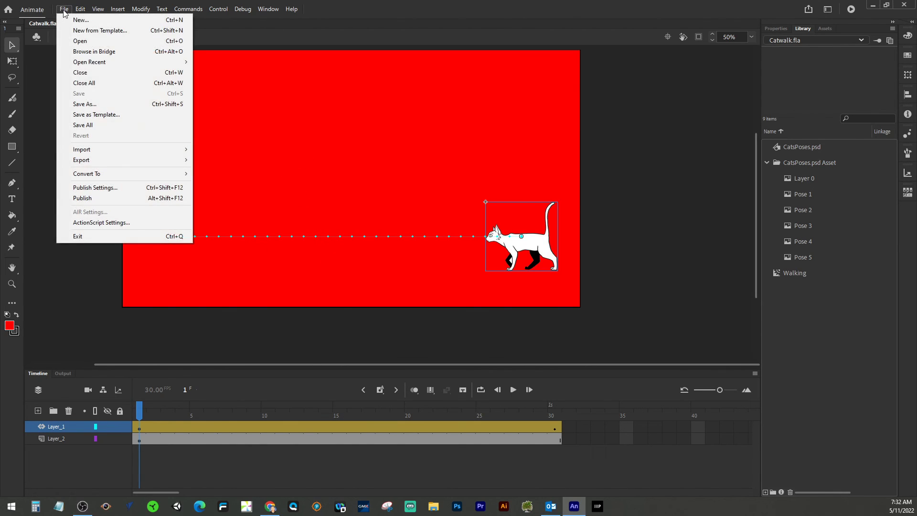
mouse_move(84, 161)
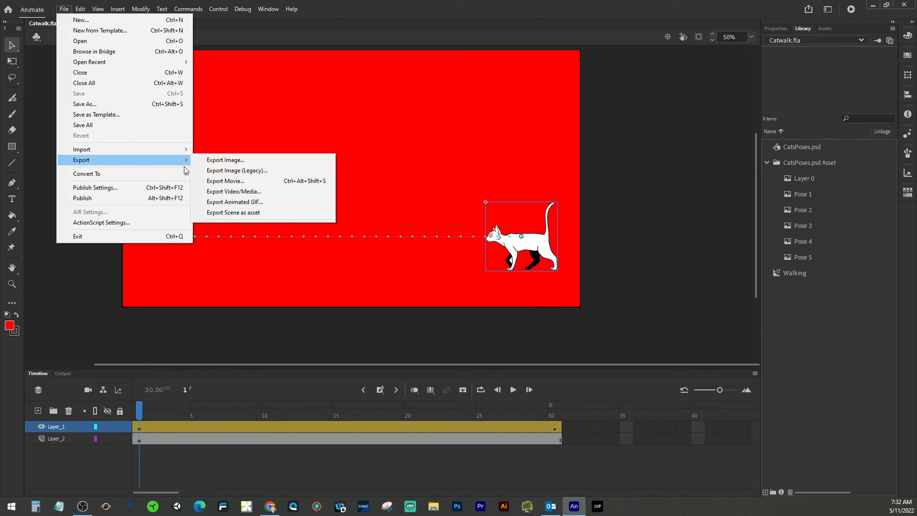
click(235, 193)
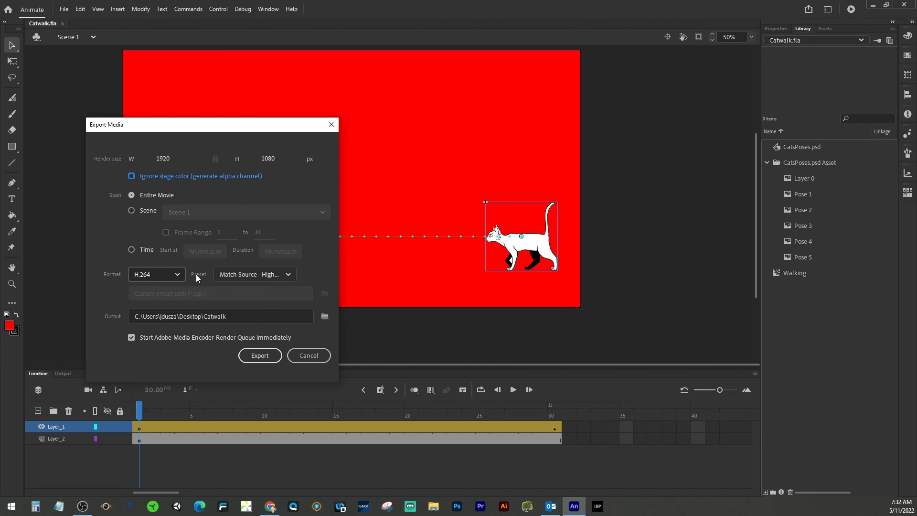
click(287, 275)
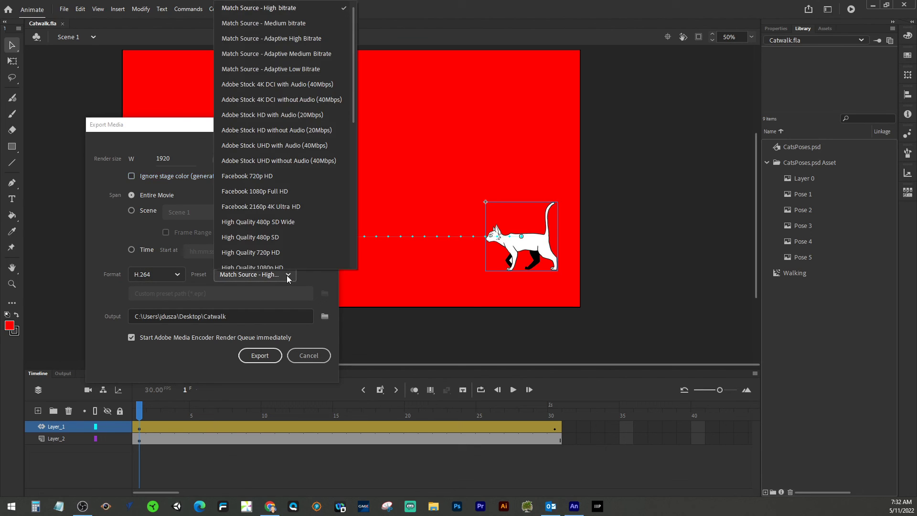
click(294, 11)
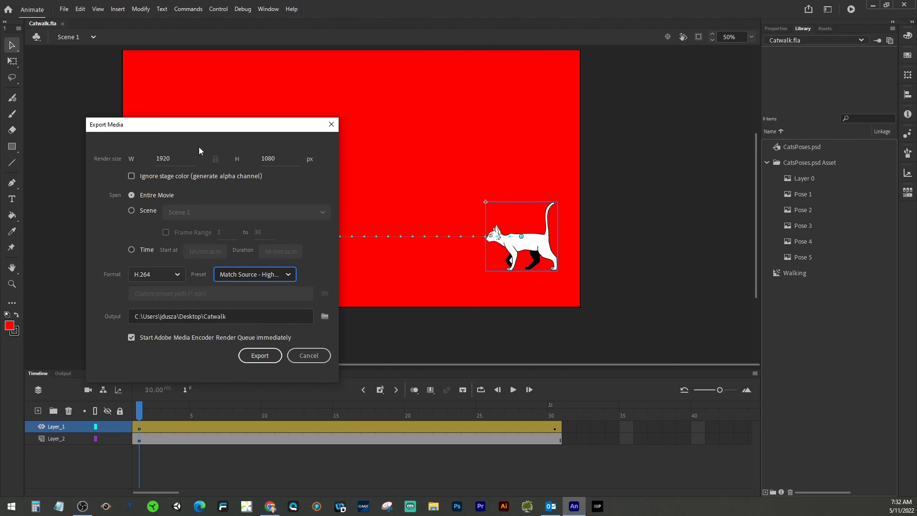
click(260, 355)
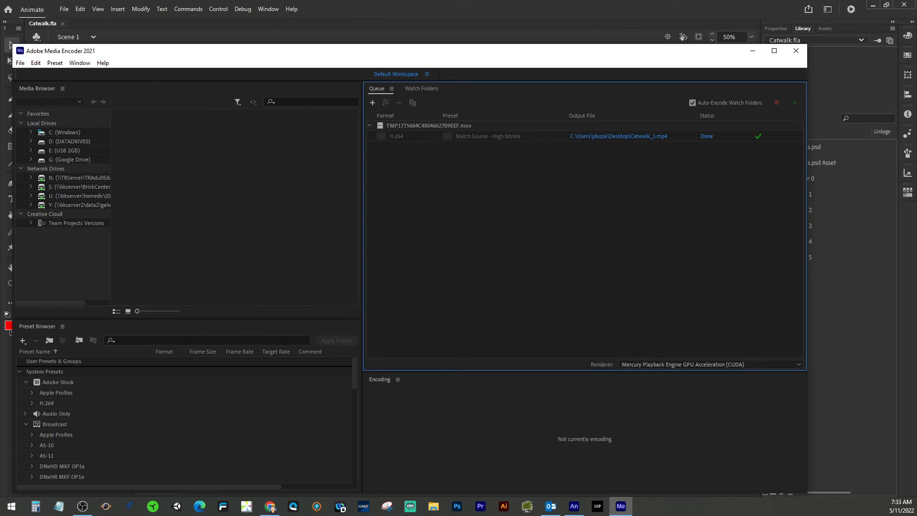
Minimize Media Encoder and acknowledge Animate's Catwalk_1.mp4 export success notice.
click(753, 51)
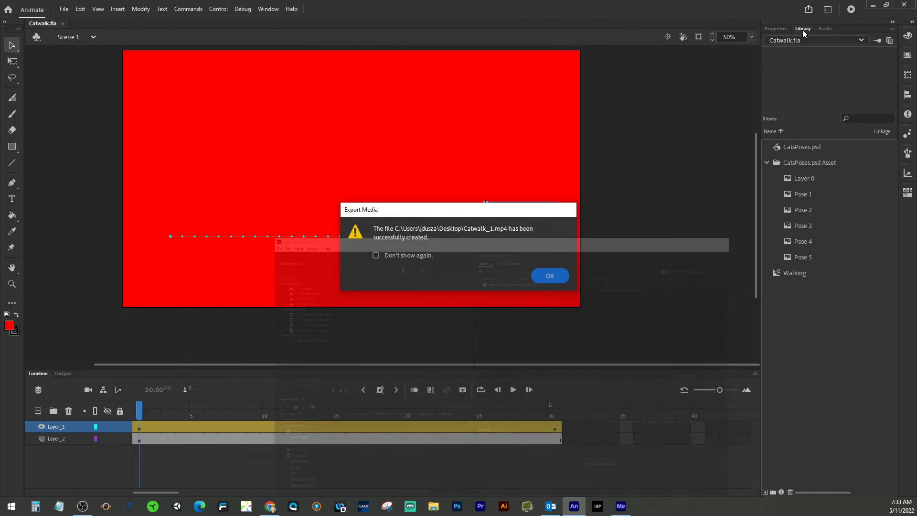
click(550, 276)
Minimize Animate and move the Catwalk_1.mp4 icon to the desktop's upper middle.
click(873, 5)
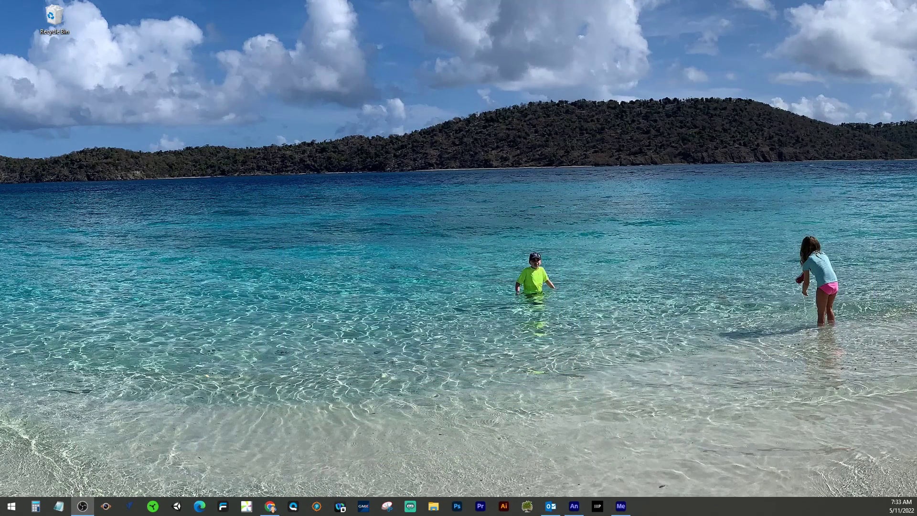
drag(189, 198, 308, 169)
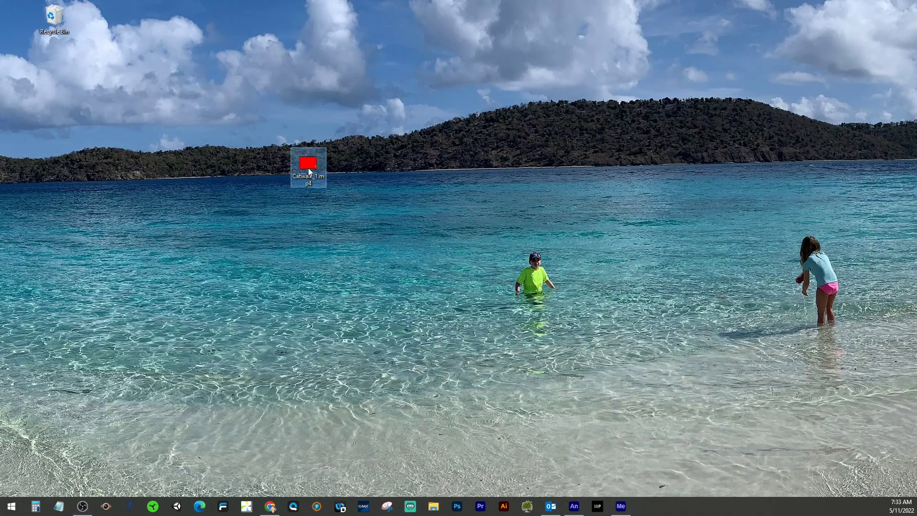